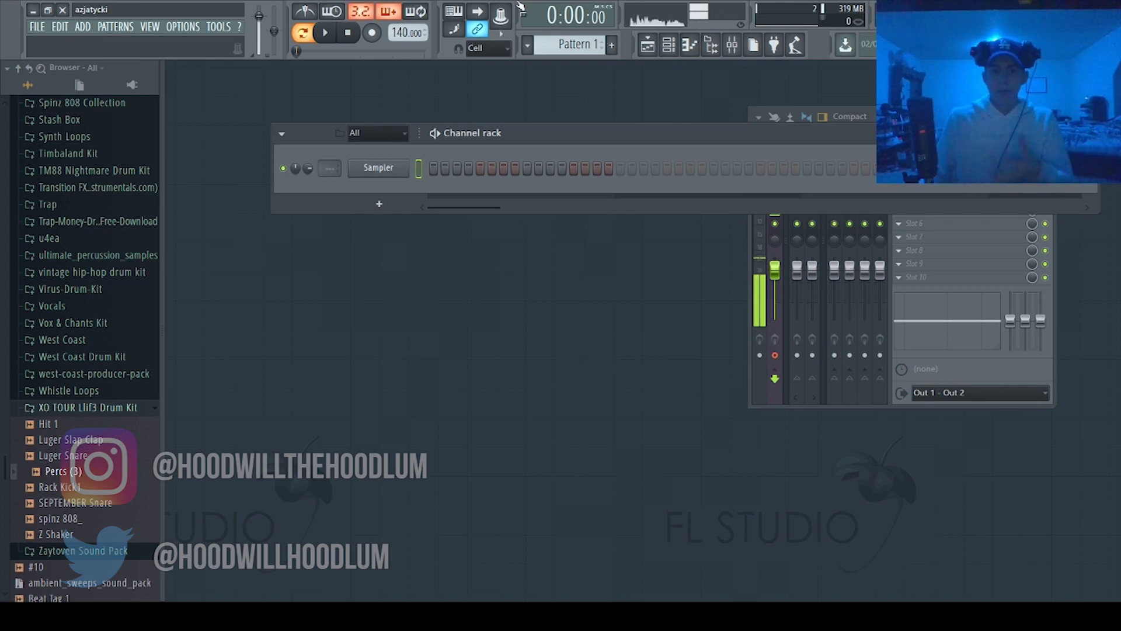
Step: Close the channel rack and hide the sample browser, leaving only the Master mixer
{"action": "left_click", "coordinate": [669, 45]}
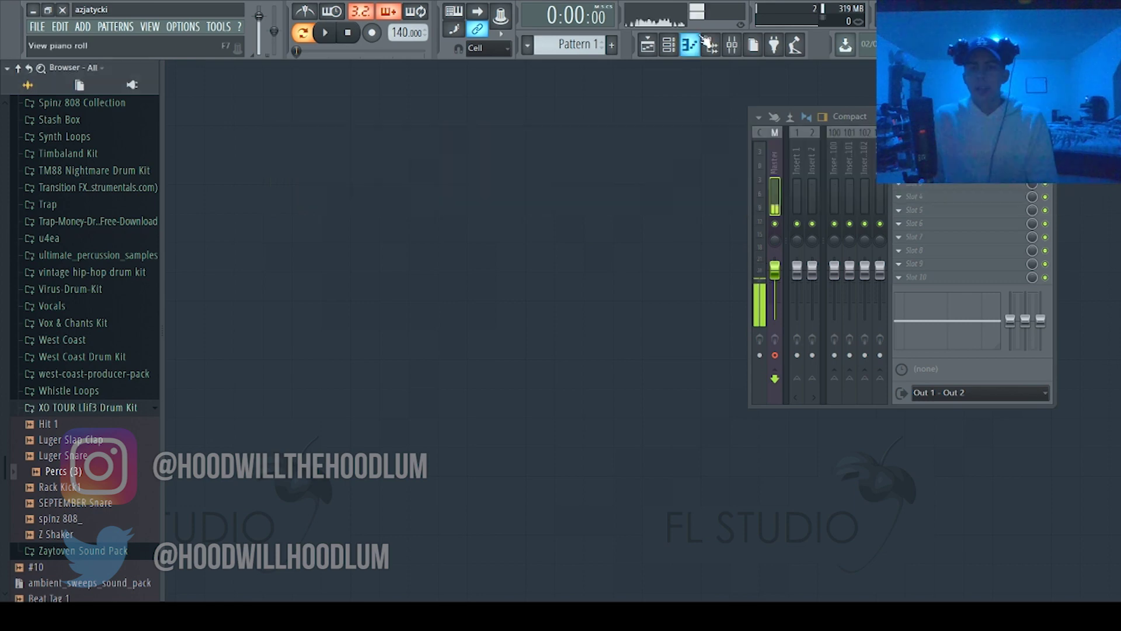
{"action": "left_click", "coordinate": [712, 47]}
{"action": "left_click", "coordinate": [713, 48]}
{"action": "left_click", "coordinate": [719, 50]}
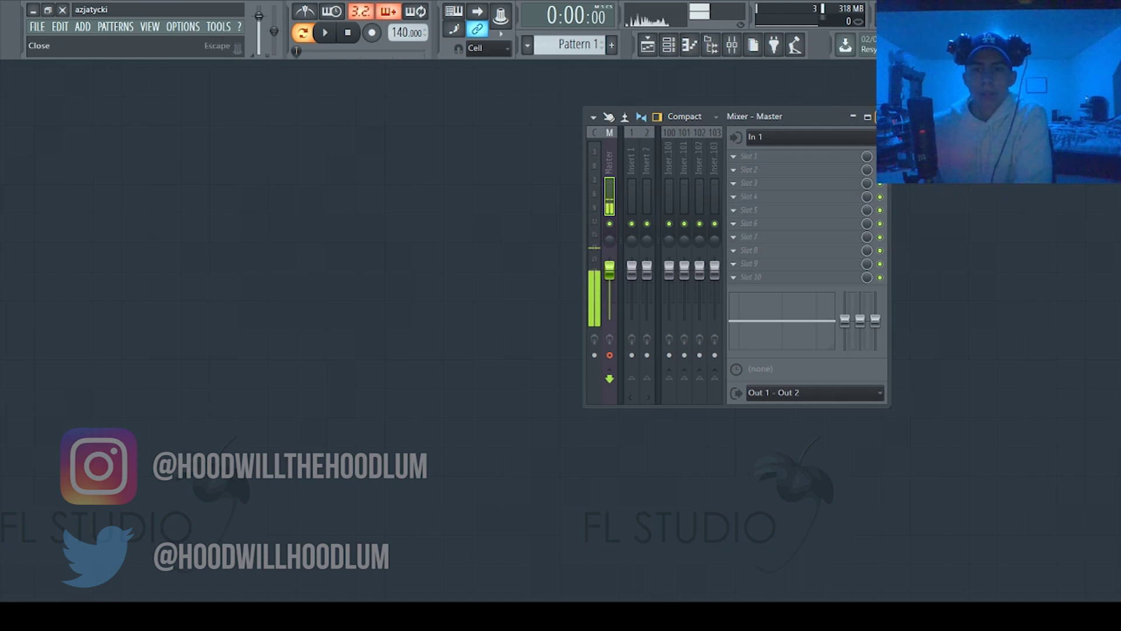
Step: Close the mixer, restore the browser and channel rack, and preview the spinz 808 sample
{"action": "left_click", "coordinate": [882, 116]}
{"action": "left_click", "coordinate": [720, 47]}
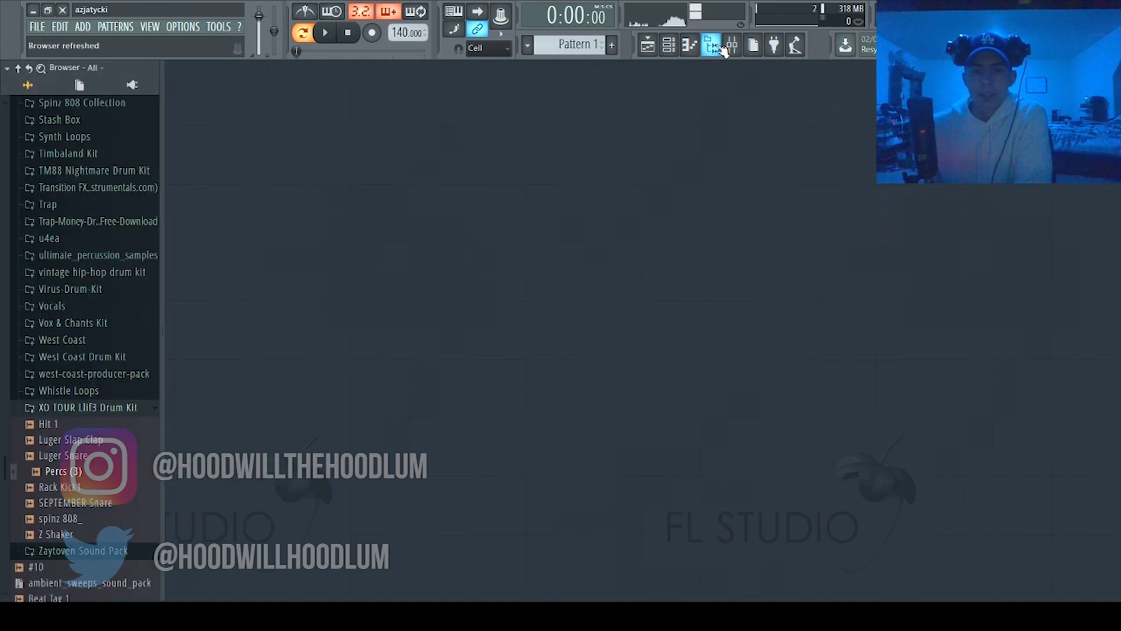
{"action": "left_click", "coordinate": [723, 51]}
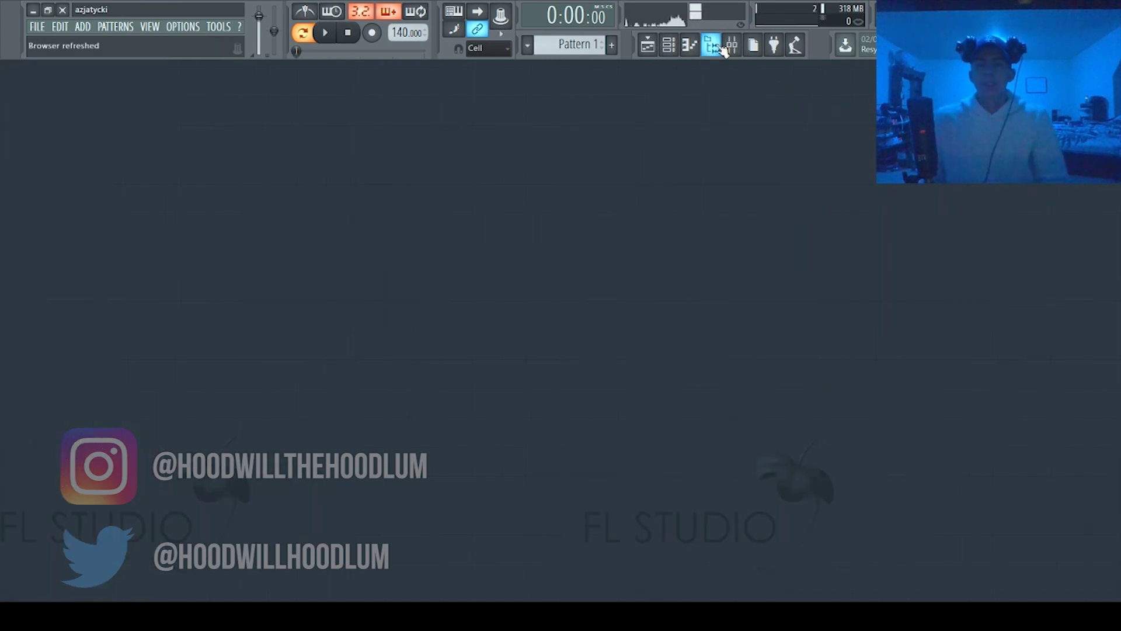
{"action": "left_click", "coordinate": [723, 51]}
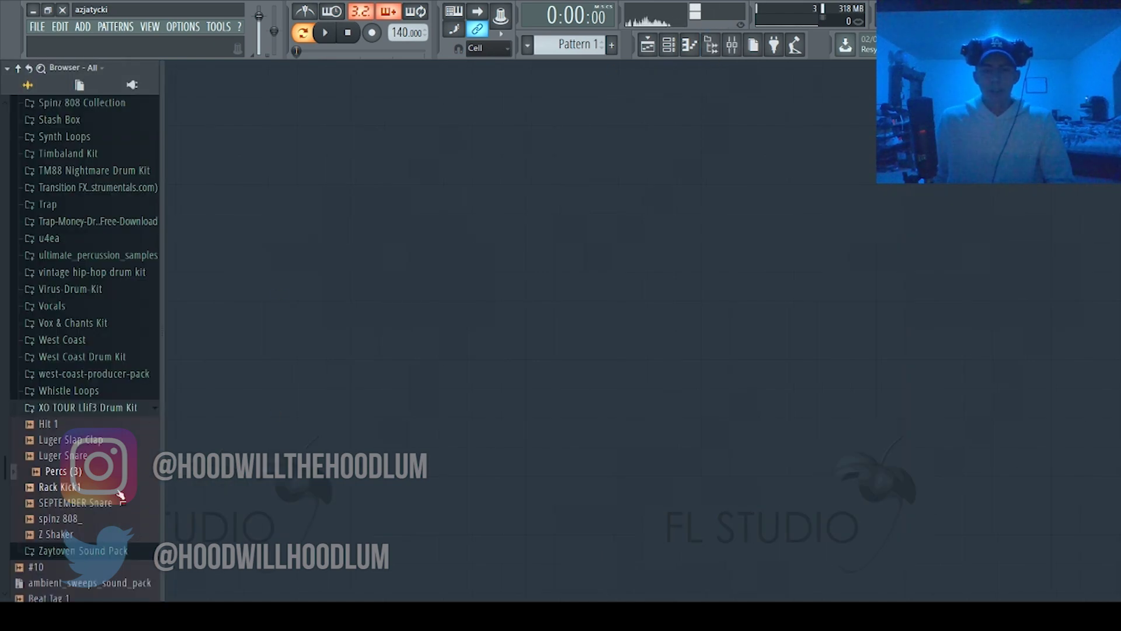
{"action": "left_click", "coordinate": [672, 52]}
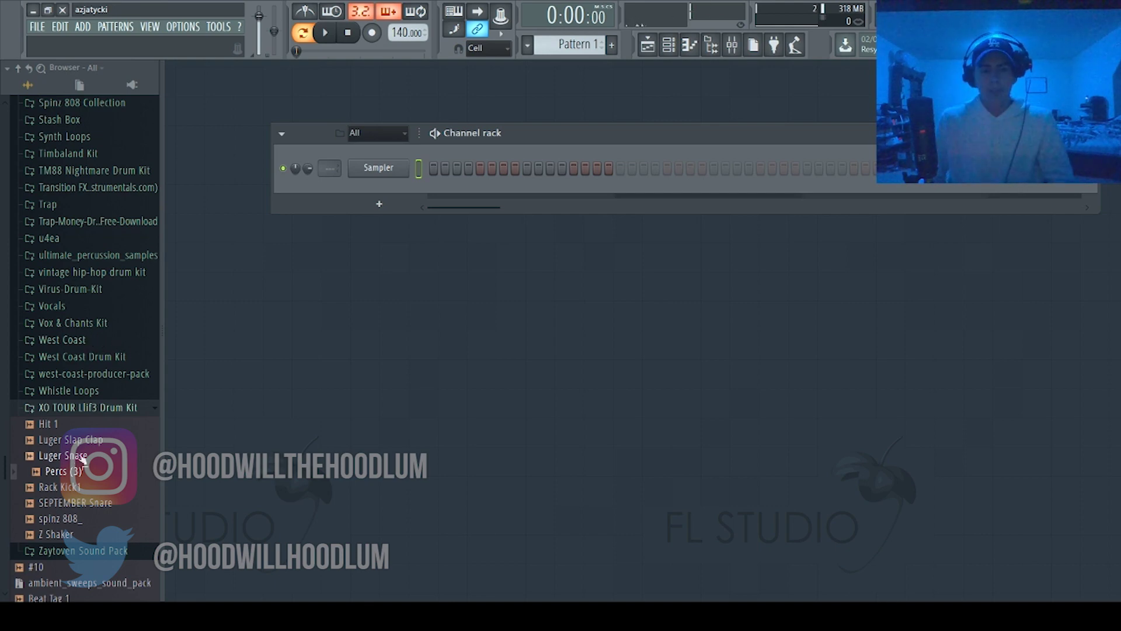
{"action": "left_click", "coordinate": [82, 521]}
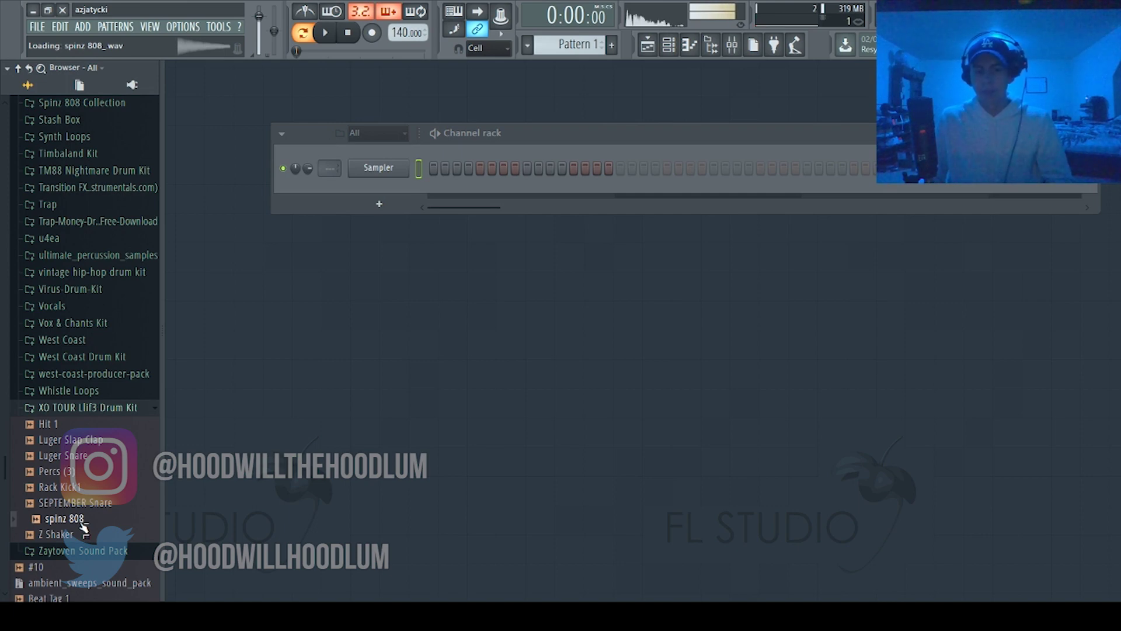
Step: Load spinz 808 into the Sampler channel and add Luger Slap Clap and Luger Snare channels
{"action": "left_click_drag", "start_coordinate": [83, 521], "coordinate": [386, 174]}
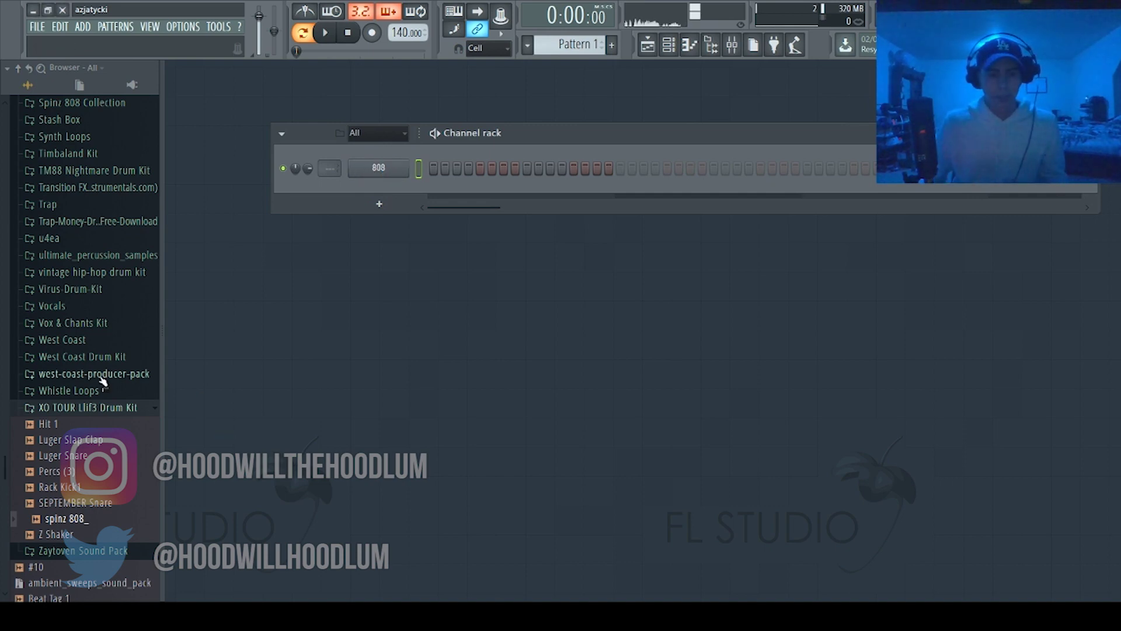
{"action": "left_click_drag", "start_coordinate": [88, 444], "coordinate": [386, 188]}
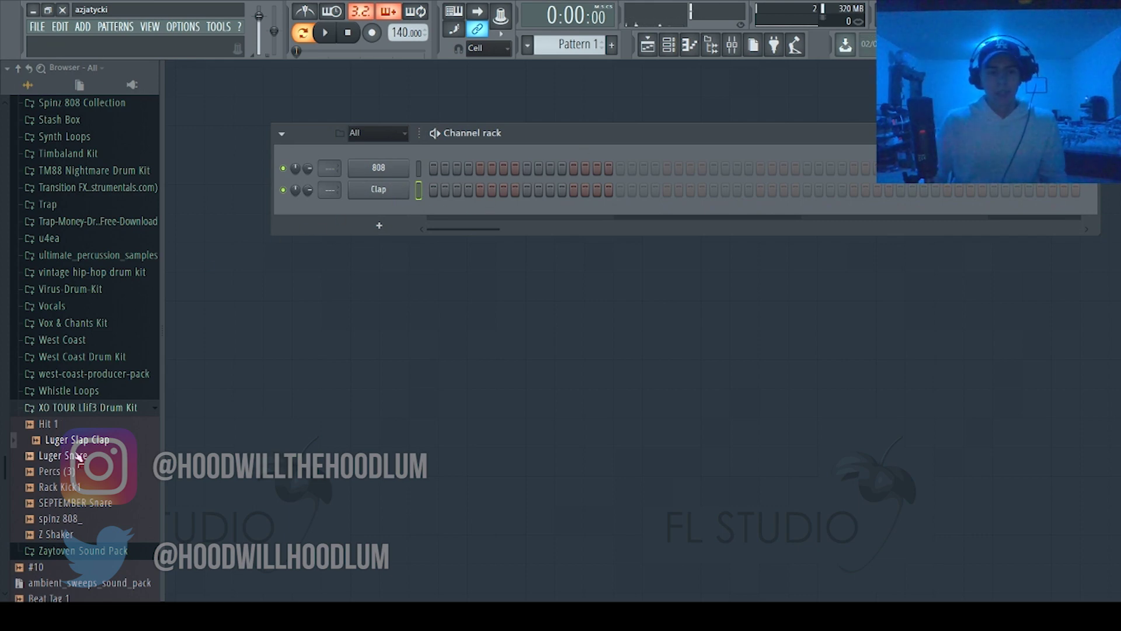
{"action": "left_click_drag", "start_coordinate": [76, 456], "coordinate": [390, 213]}
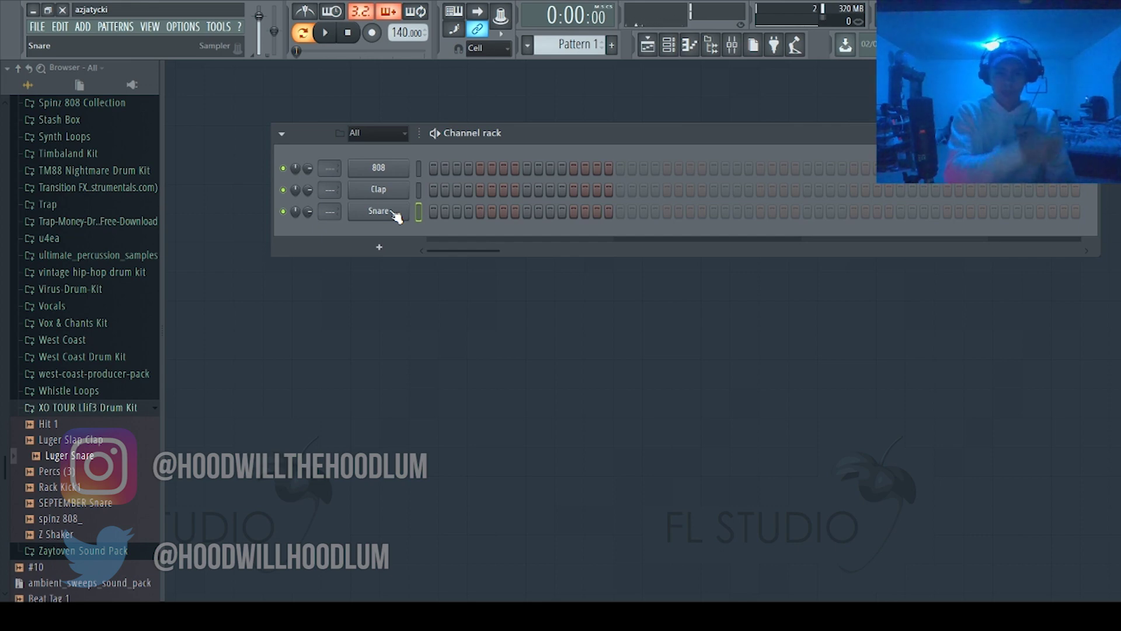
Step: Audition samples, then add Hit 1 as a hi-hat channel and Rack Kick1 as a kick channel
{"action": "left_click", "coordinate": [109, 456]}
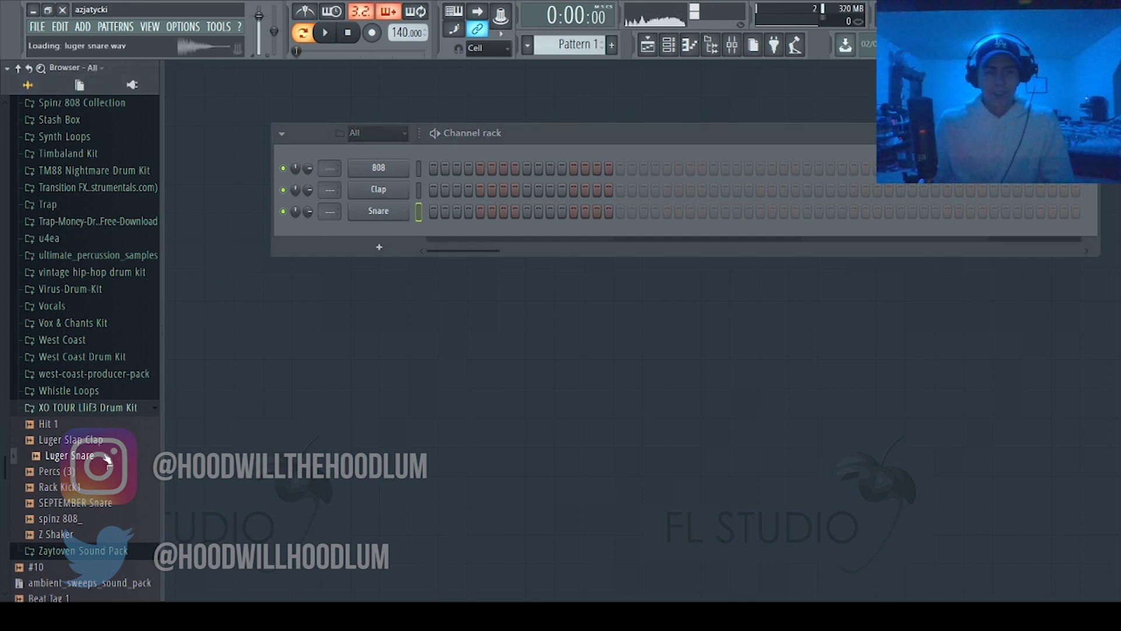
{"action": "left_click", "coordinate": [109, 423]}
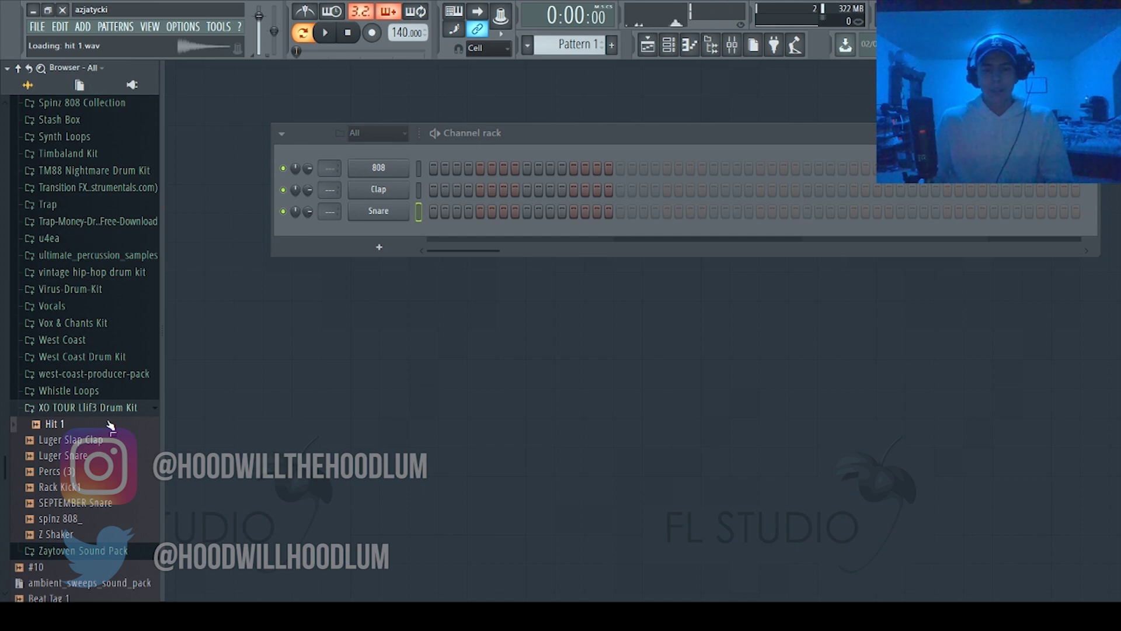
{"action": "left_click_drag", "start_coordinate": [109, 422], "coordinate": [390, 235]}
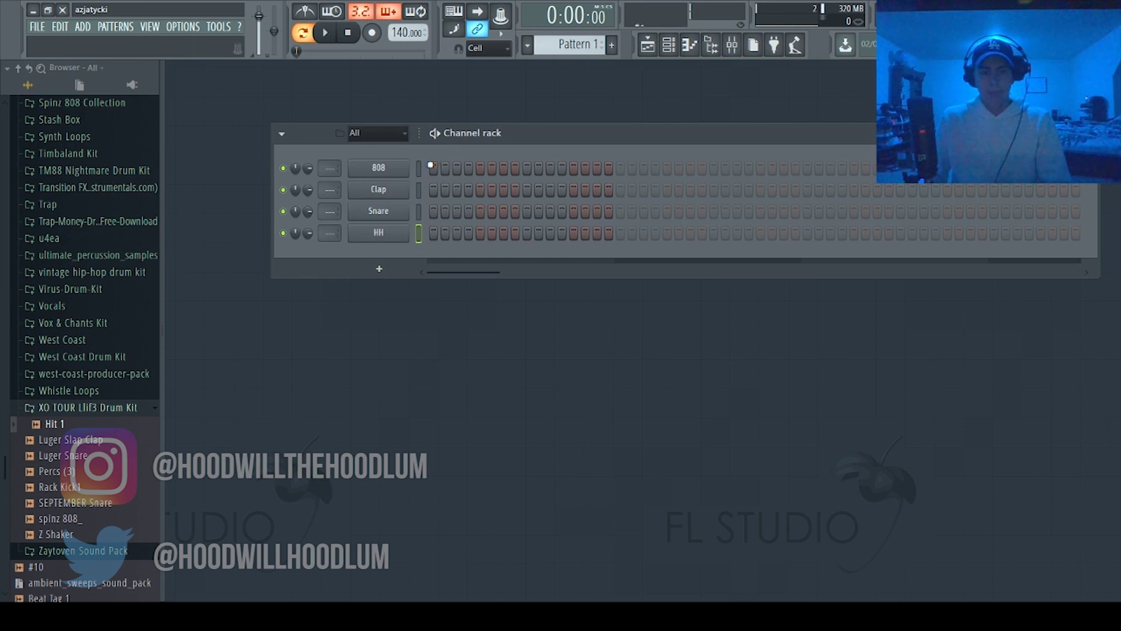
{"action": "left_click_drag", "start_coordinate": [81, 489], "coordinate": [379, 191]}
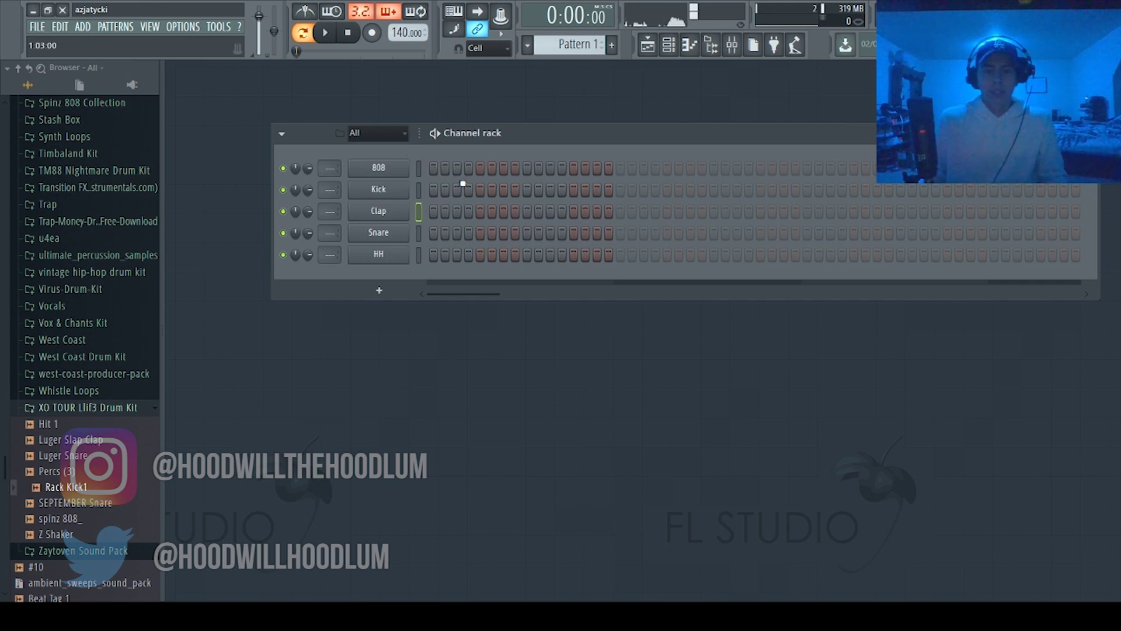
Step: Turn on the first step of the 808 row in Pattern 1
{"action": "left_click", "coordinate": [433, 169]}
Step: With the metronome on, try 808 steps such as 1, 5 and 13, play them, then clear the row
{"action": "left_click", "coordinate": [485, 170]}
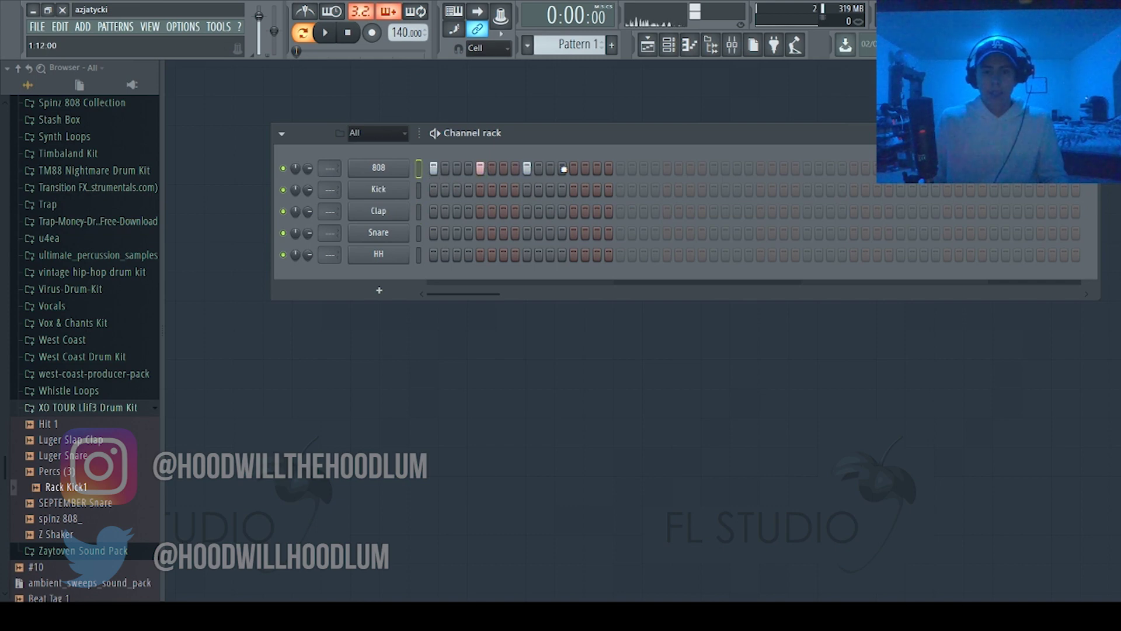
{"action": "left_click_drag", "start_coordinate": [659, 168], "coordinate": [433, 168]}
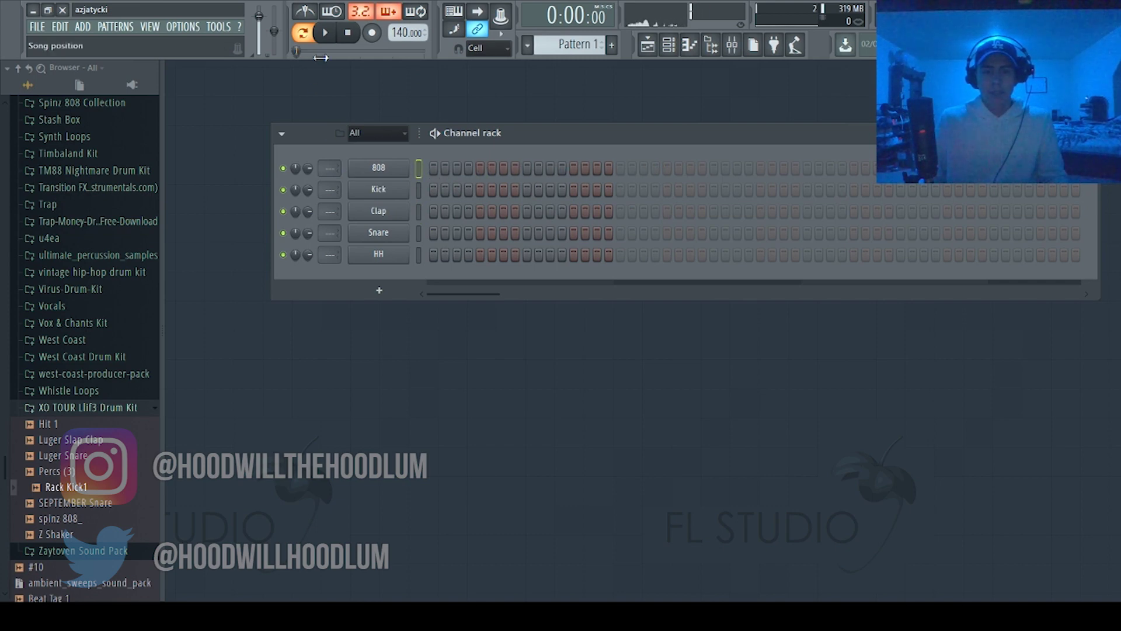
{"action": "left_click", "coordinate": [311, 12]}
{"action": "key", "text": "space"}
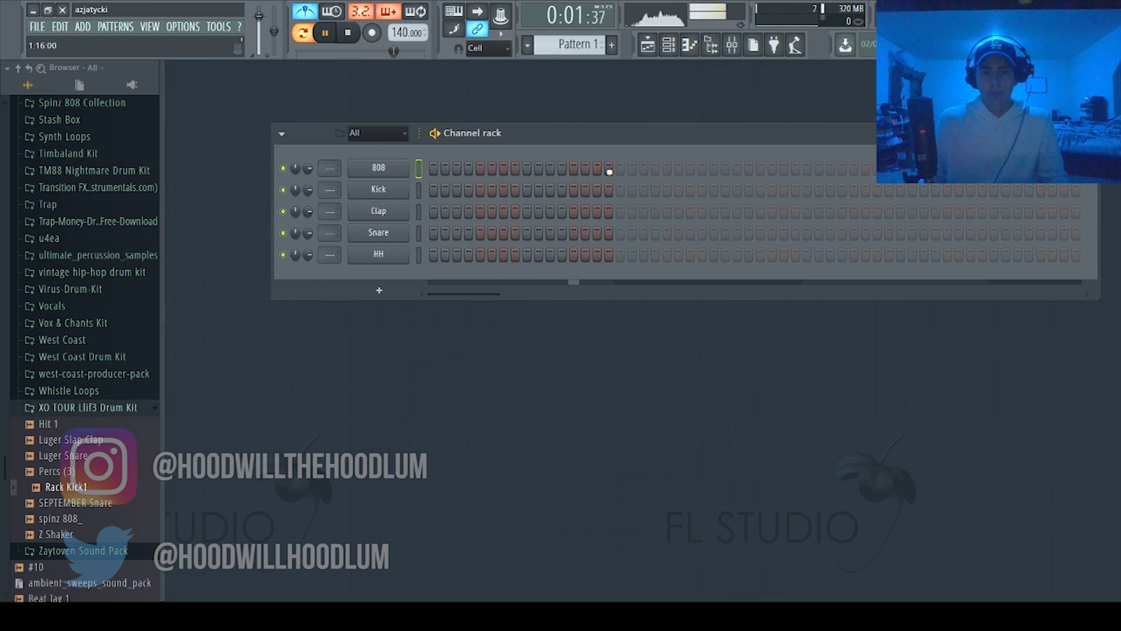
{"action": "key", "text": "space"}
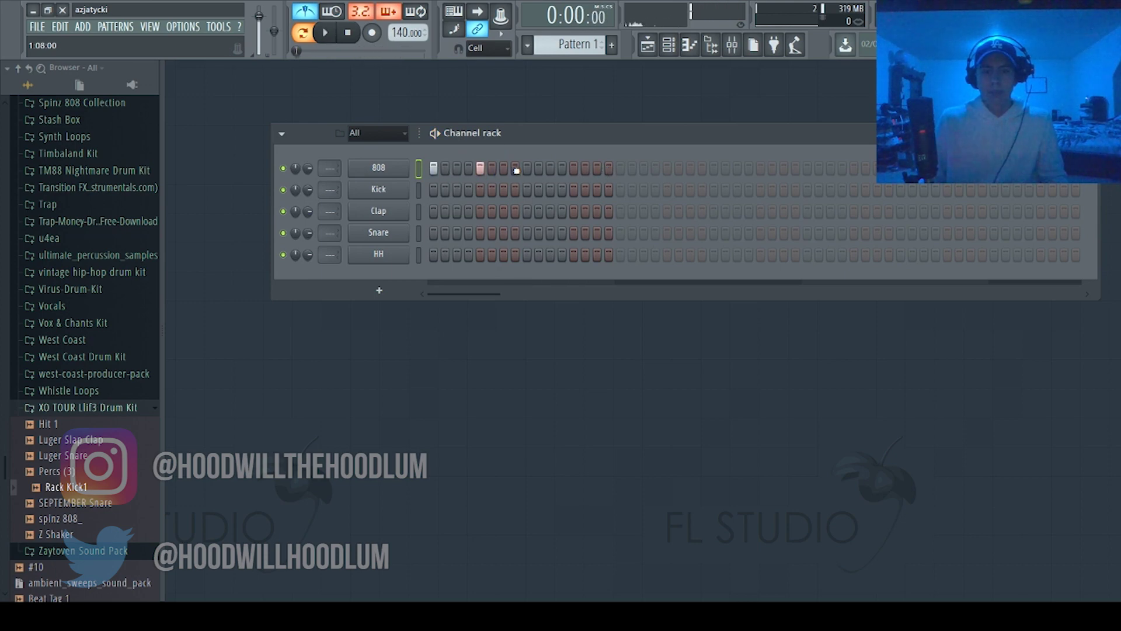
{"action": "right_click", "coordinate": [585, 169]}
{"action": "left_click", "coordinate": [574, 169]}
{"action": "key", "text": "space"}
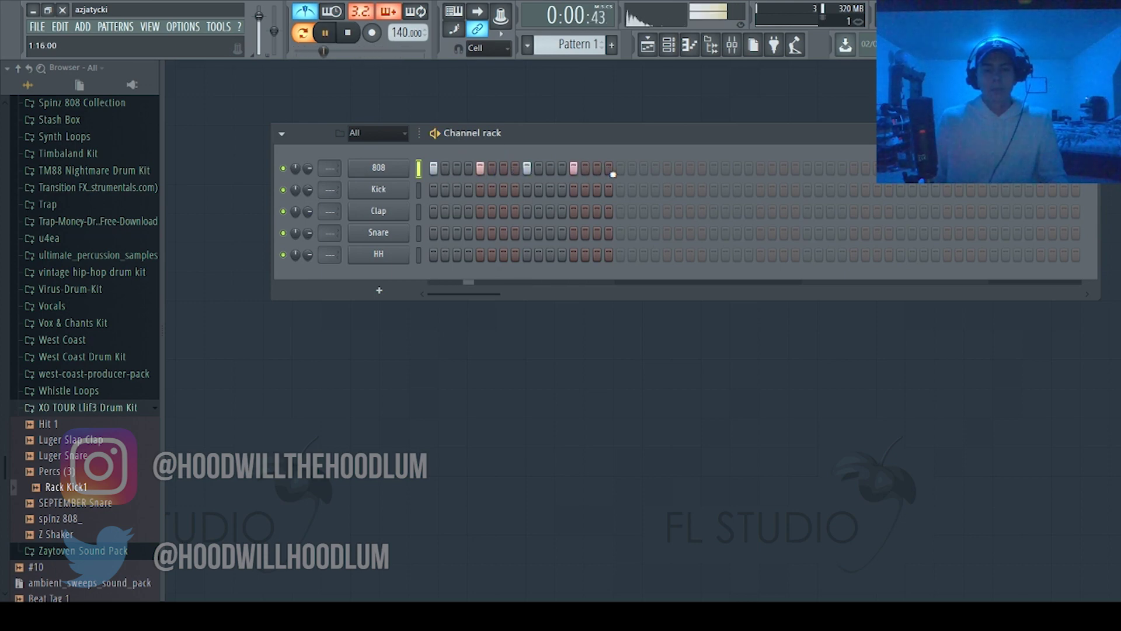
{"action": "left_click_drag", "start_coordinate": [593, 169], "coordinate": [433, 169]}
{"action": "key", "text": "space"}
Step: Audition claps on steps 1, 5, 9 and 13, clear them, and keep only step 9
{"action": "left_click", "coordinate": [434, 211]}
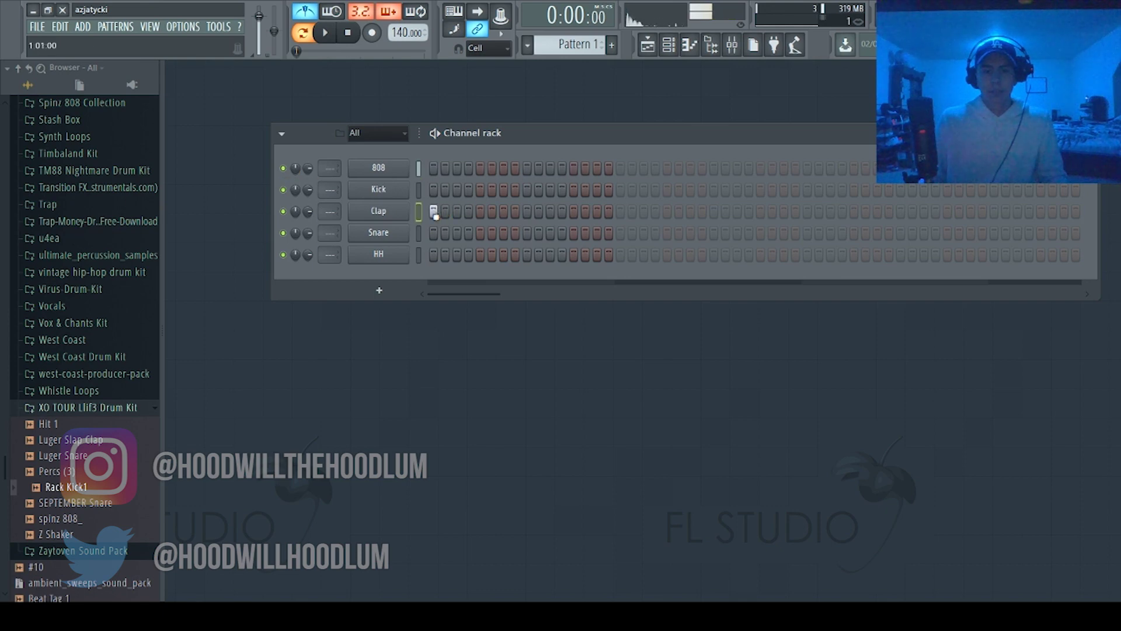
{"action": "left_click", "coordinate": [481, 215]}
{"action": "left_click", "coordinate": [527, 215]}
{"action": "left_click", "coordinate": [574, 214]}
{"action": "key", "text": "space"}
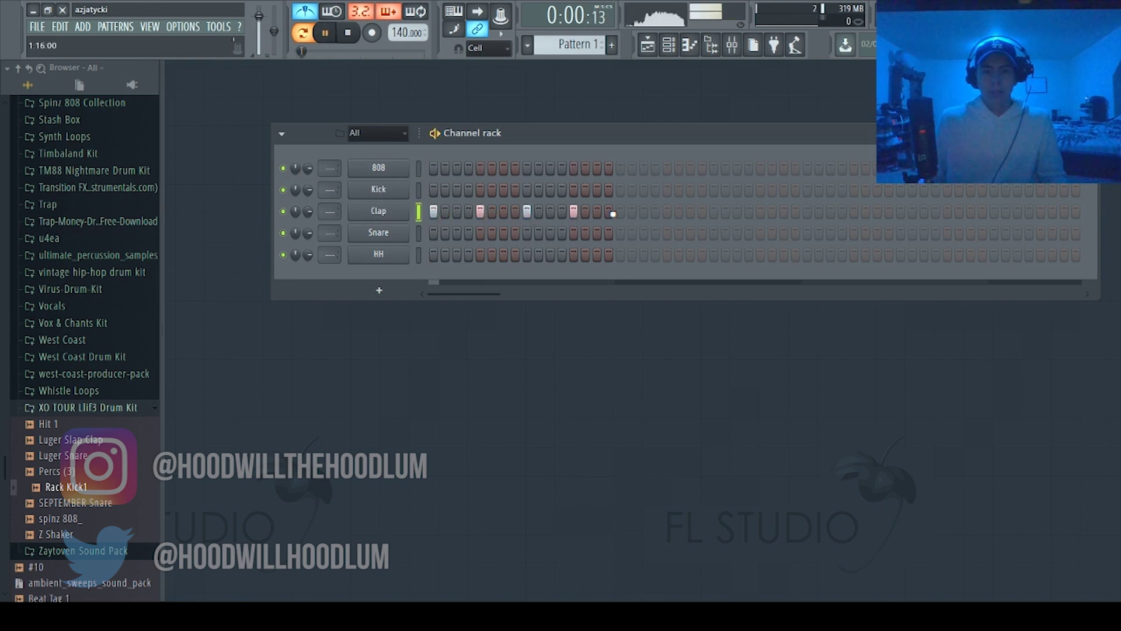
{"action": "key", "text": "space"}
{"action": "left_click_drag", "start_coordinate": [599, 214], "coordinate": [394, 226]}
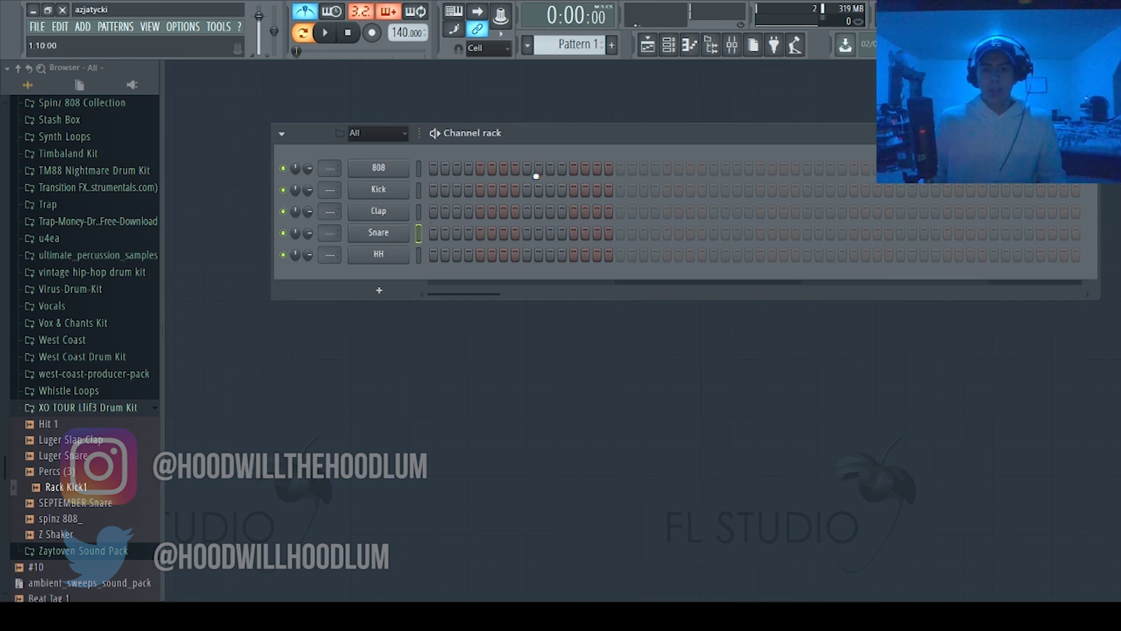
{"action": "left_click", "coordinate": [531, 216]}
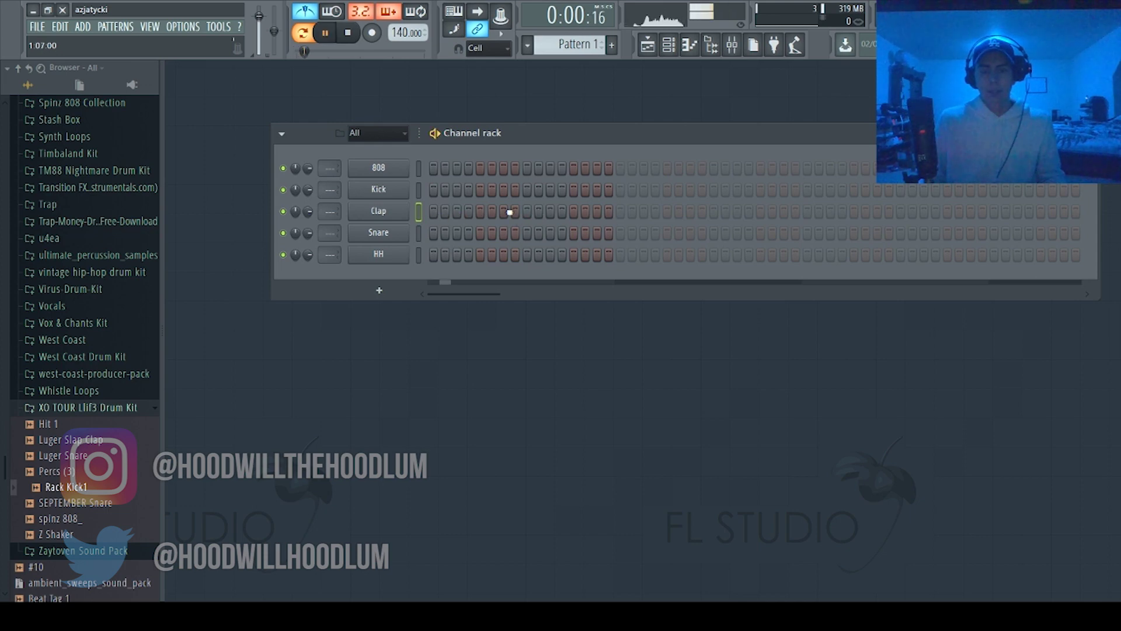
Step: Light Clap step 9, open the Clap piano roll, and select its first bar
{"action": "left_click", "coordinate": [532, 216]}
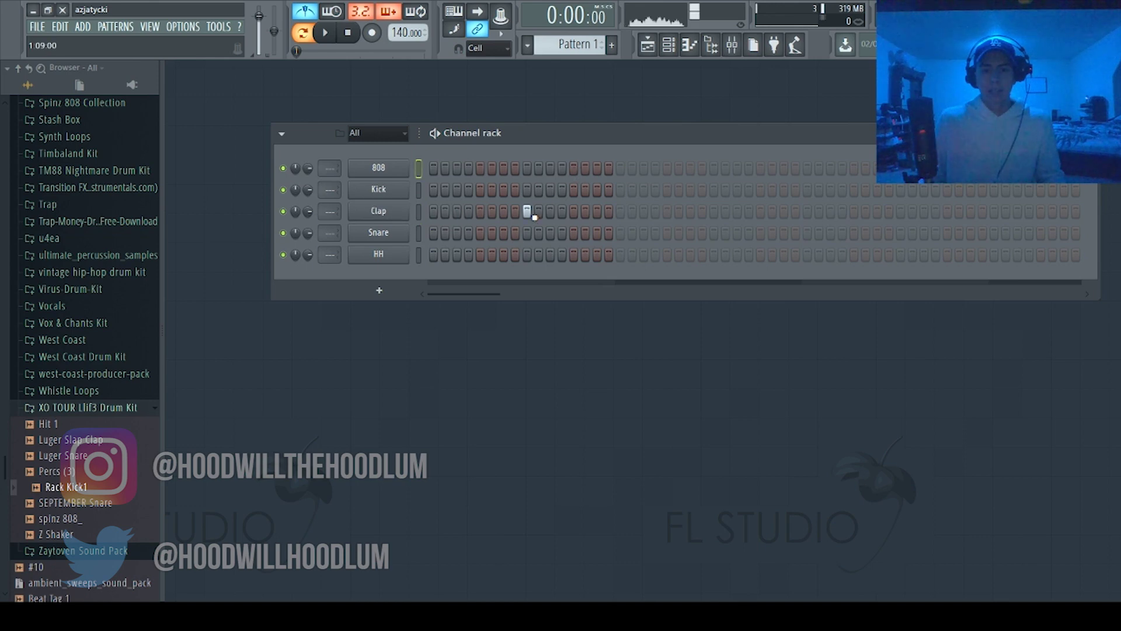
{"action": "right_click", "coordinate": [400, 217]}
{"action": "left_click", "coordinate": [455, 218]}
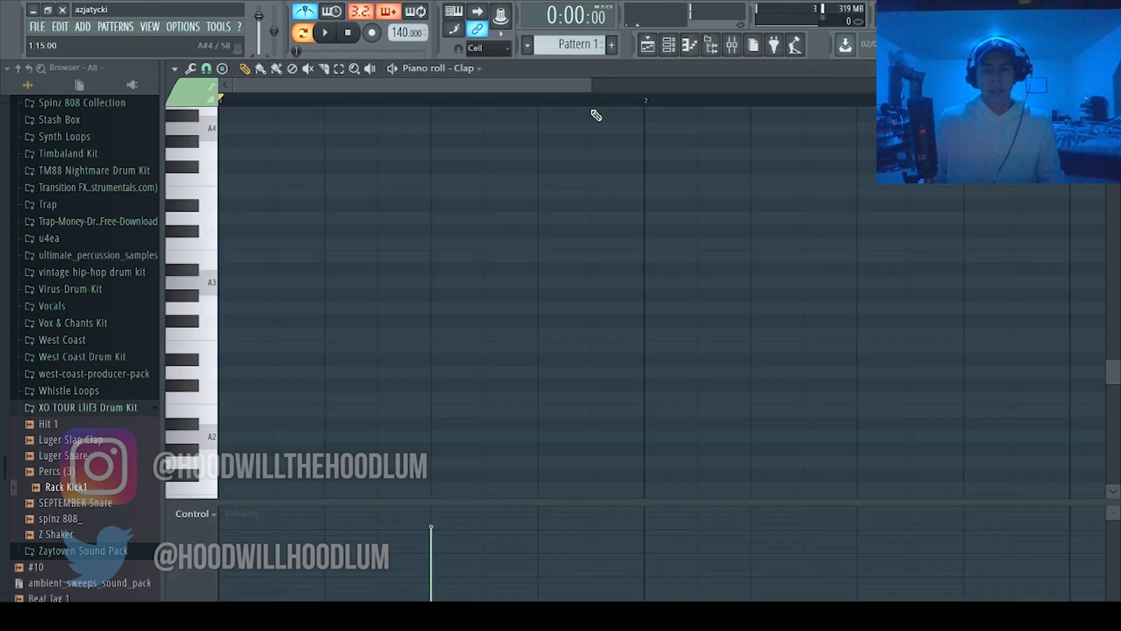
{"action": "left_click_drag", "start_coordinate": [595, 91], "coordinate": [1113, 77]}
{"action": "scroll", "coordinate": [752, 226], "scroll_direction": "down", "scroll_amount": 1}
{"action": "scroll", "coordinate": [752, 226], "scroll_direction": "up", "scroll_amount": 3}
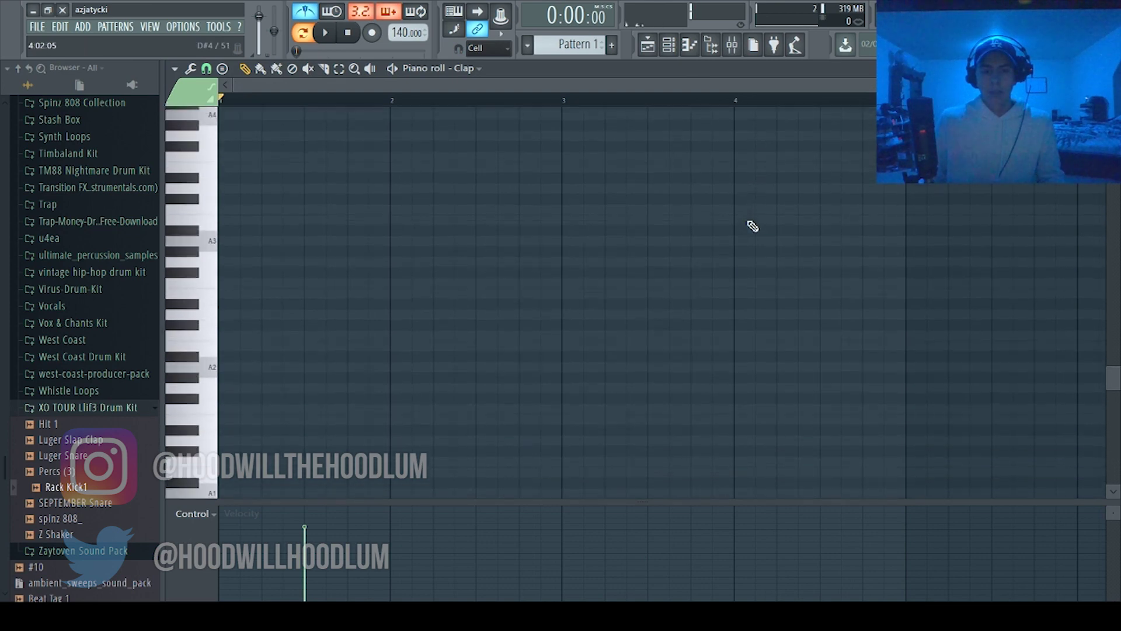
{"action": "scroll", "coordinate": [411, 220], "scroll_direction": "up", "scroll_amount": 1}
{"action": "left_click_drag", "start_coordinate": [398, 111], "coordinate": [20, 138]}
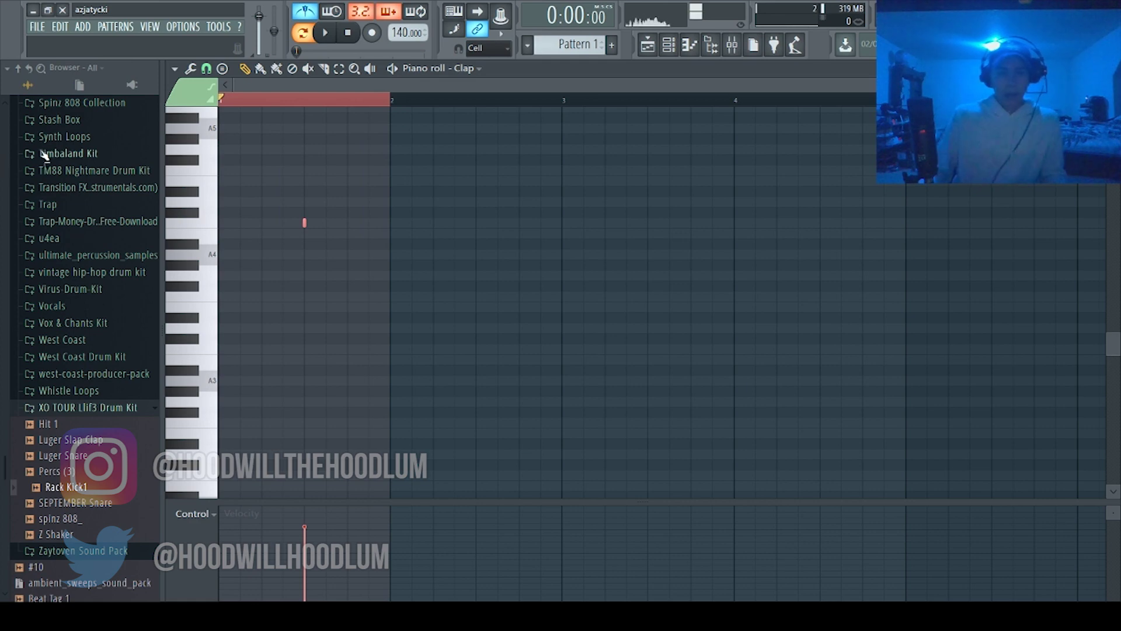
{"action": "key", "text": "ctrl+d"}
{"action": "left_click_drag", "start_coordinate": [396, 101], "coordinate": [1, 126]}
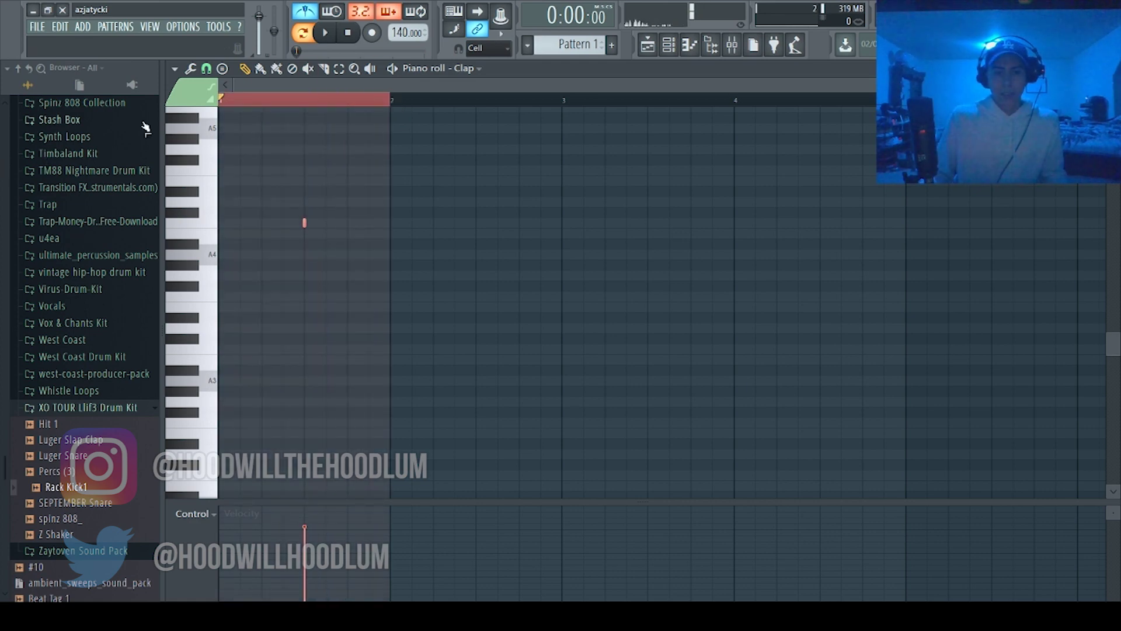
Step: Duplicate the clap note with Ctrl+B into each bar through bar 8, then deselect
{"action": "left_click", "coordinate": [669, 44]}
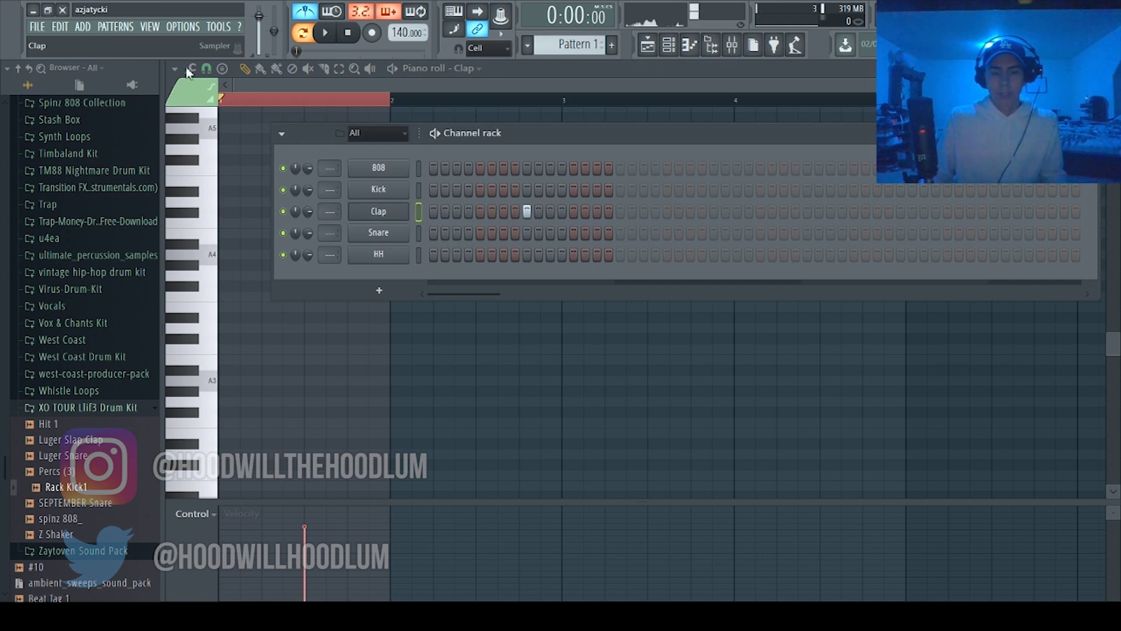
{"action": "right_click", "coordinate": [576, 114]}
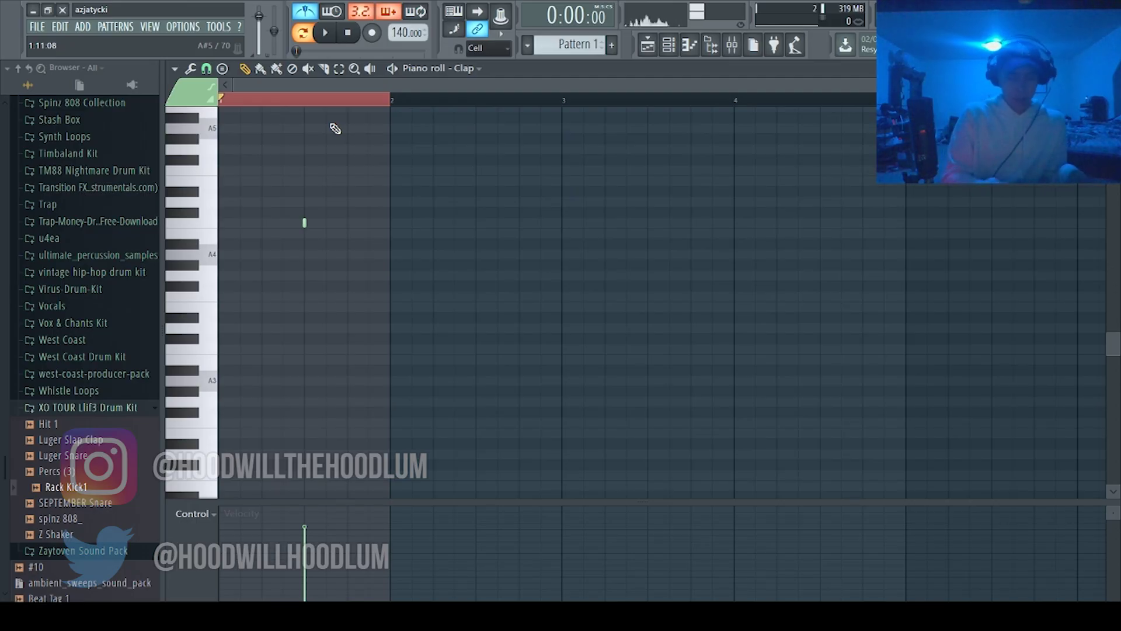
{"action": "key", "text": "ctrl+b"}
{"action": "key", "text": "ctrl+b"}
{"action": "key", "text": "ctrl+b"}
{"action": "key", "text": "ctrl+b"}
{"action": "key", "text": "ctrl+b"}
{"action": "key", "text": "ctrl+b"}
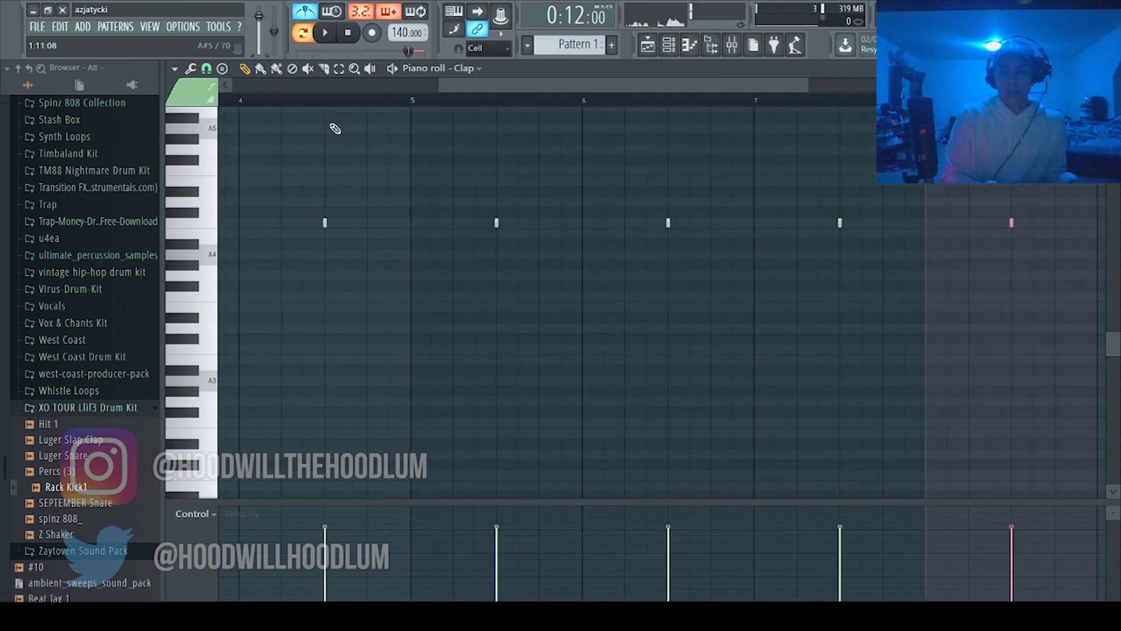
{"action": "left_click_drag", "start_coordinate": [812, 85], "coordinate": [1098, 86]}
{"action": "left_click", "coordinate": [794, 128], "text": "ctrl"}
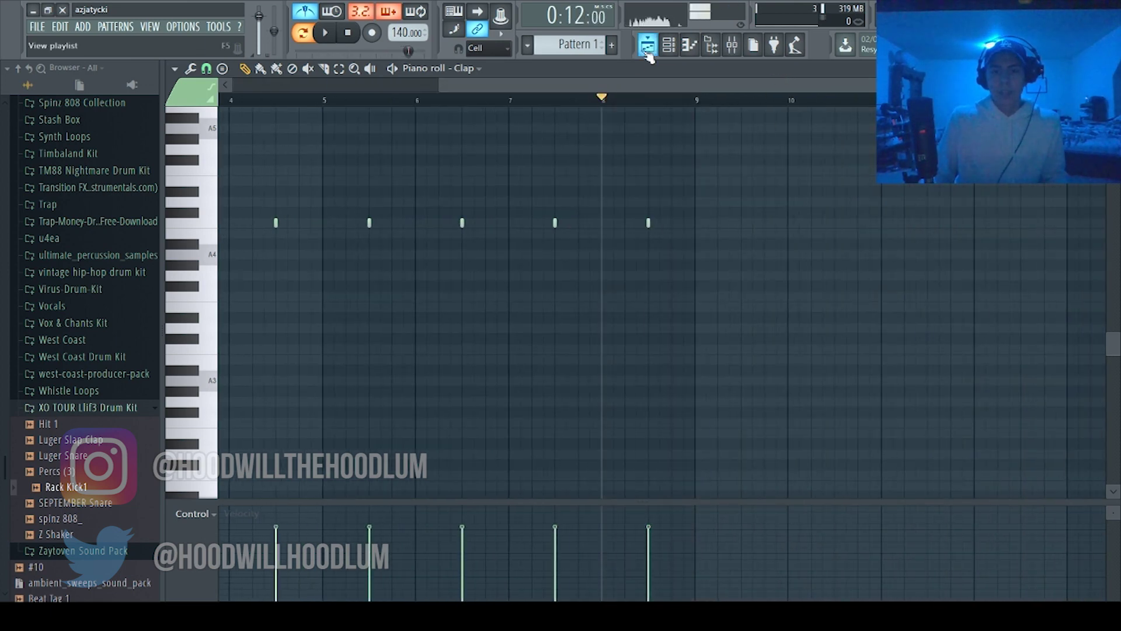
Step: Bring the channel rack forward, play and stop the clap loop, and select the Kick channel
{"action": "left_click", "coordinate": [669, 45]}
{"action": "key", "text": "space"}
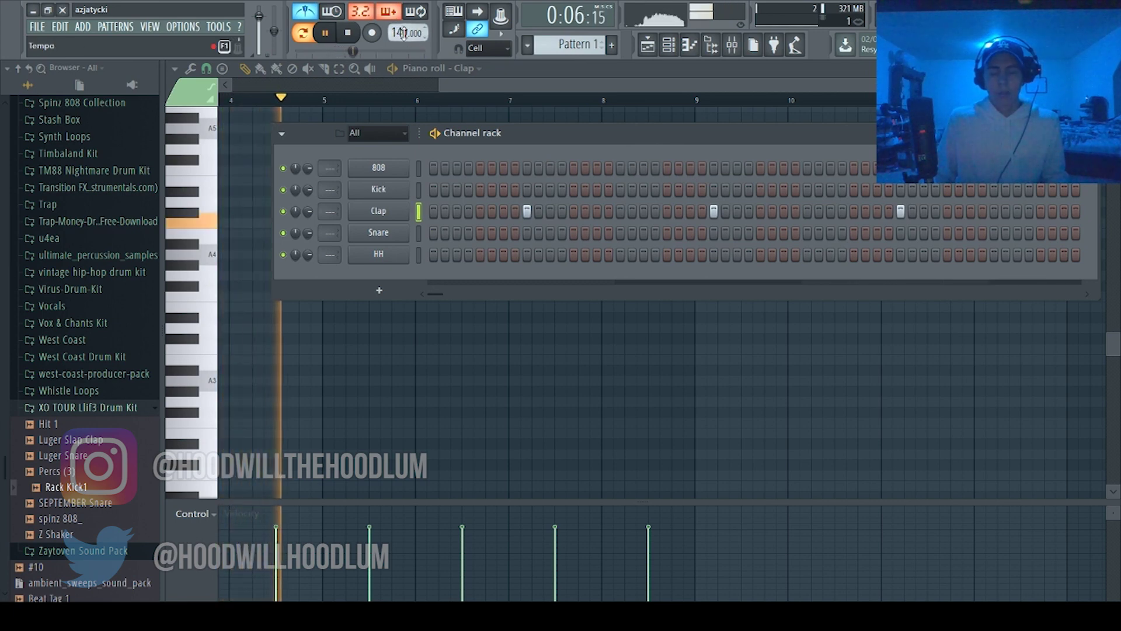
{"action": "key", "text": "space"}
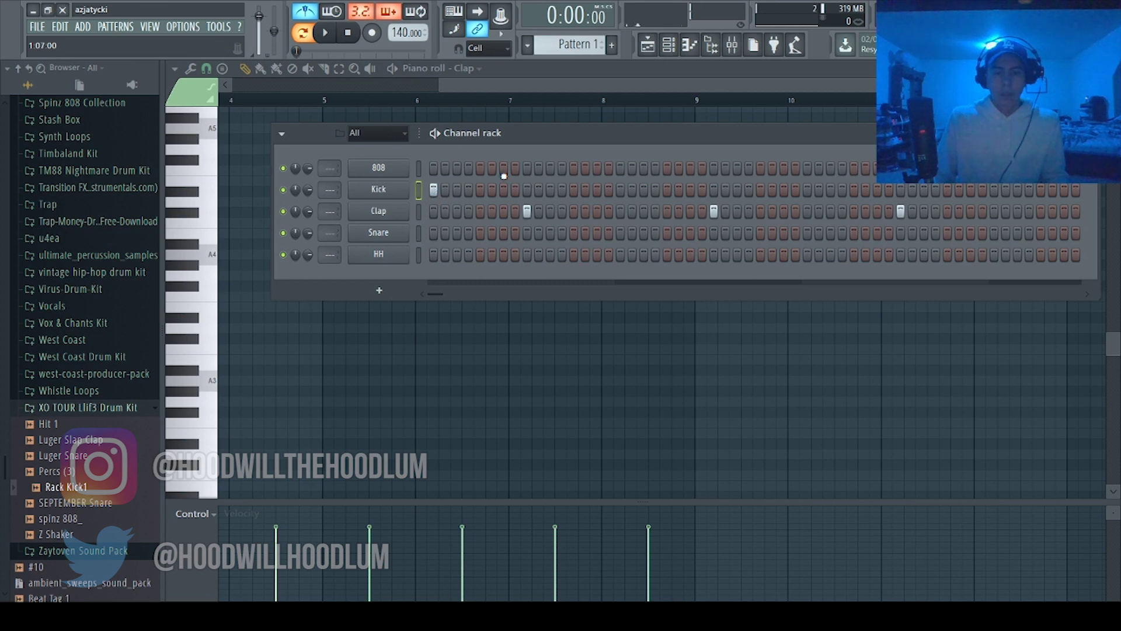
{"action": "left_click", "coordinate": [418, 190]}
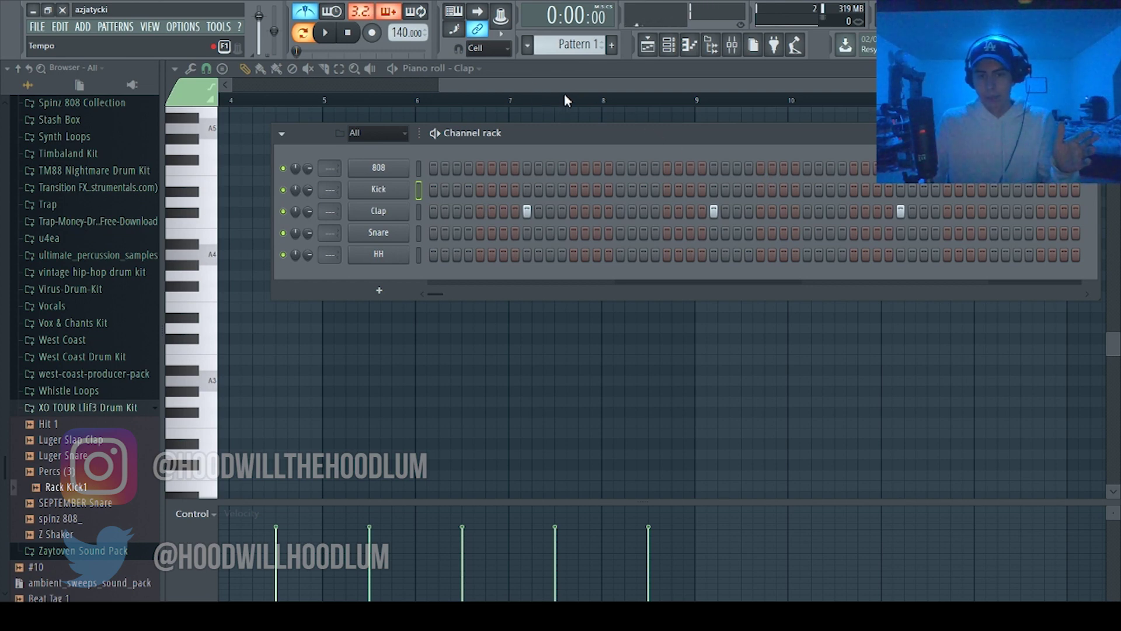
{"action": "right_click", "coordinate": [807, 176]}
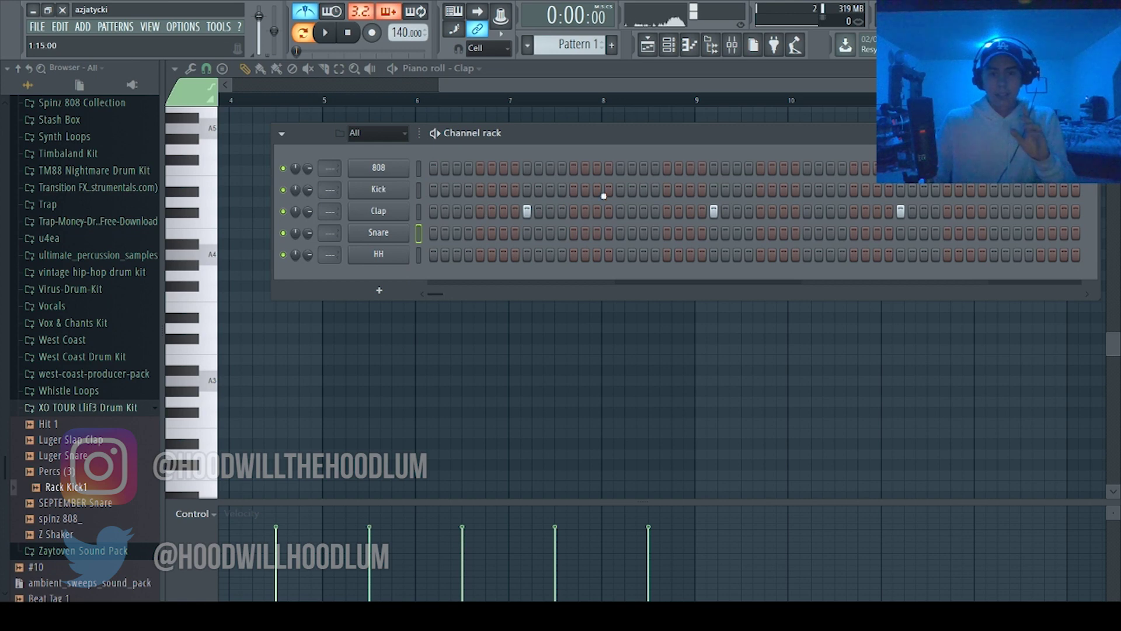
Step: Light the first Kick step, open the Kick piano roll, and duplicate bars 1–4 into bars 5–8
{"action": "left_click", "coordinate": [437, 193]}
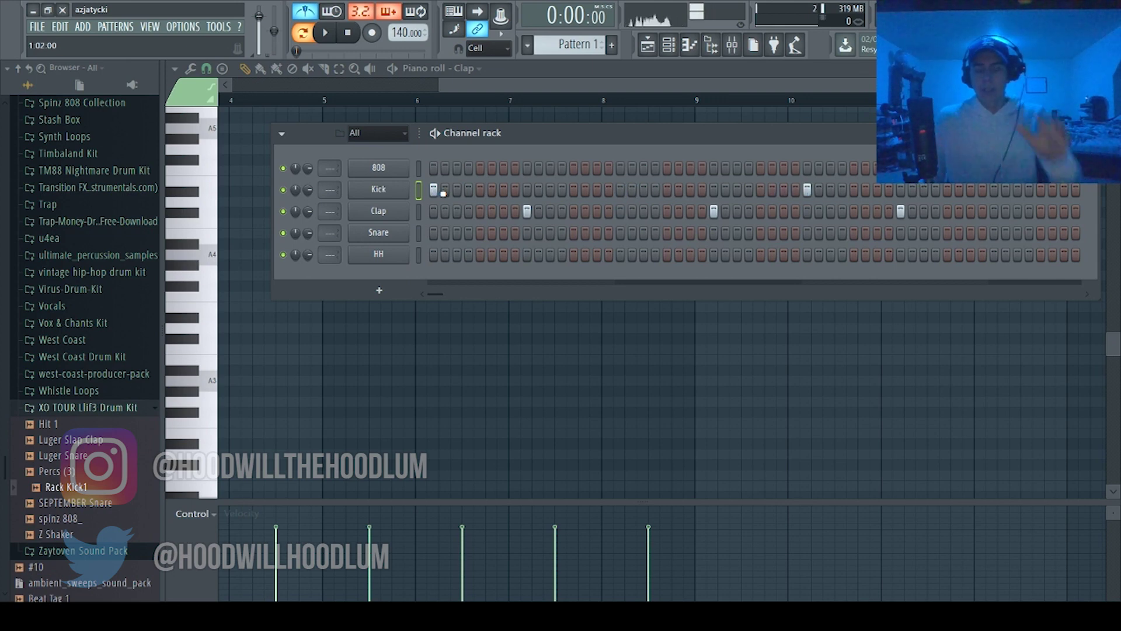
{"action": "key", "text": "F6"}
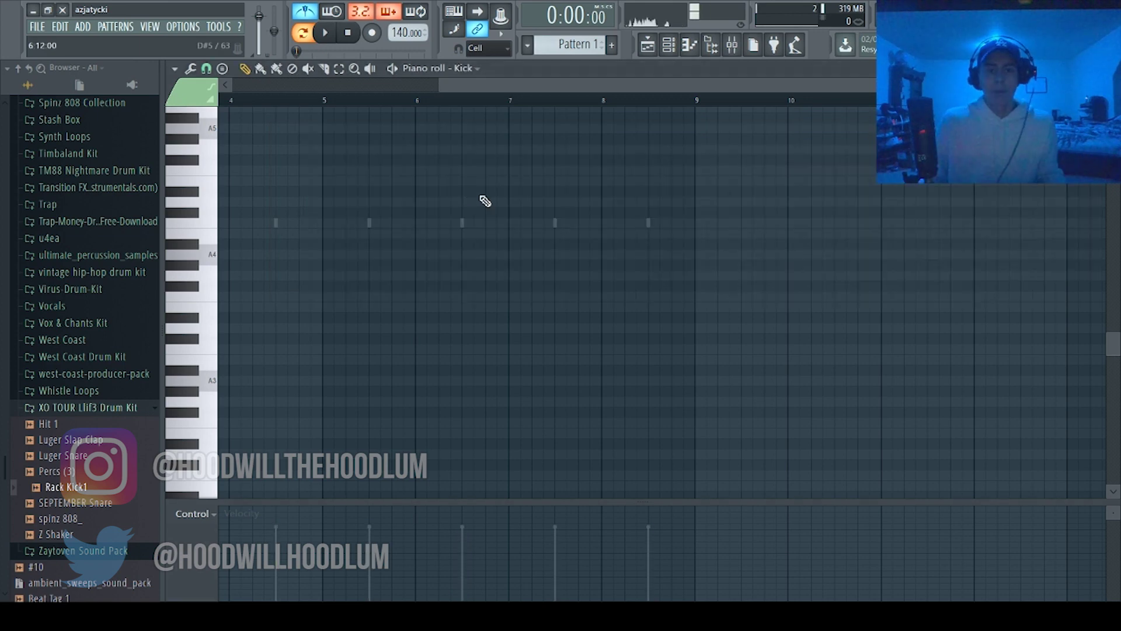
{"action": "key", "text": "space"}
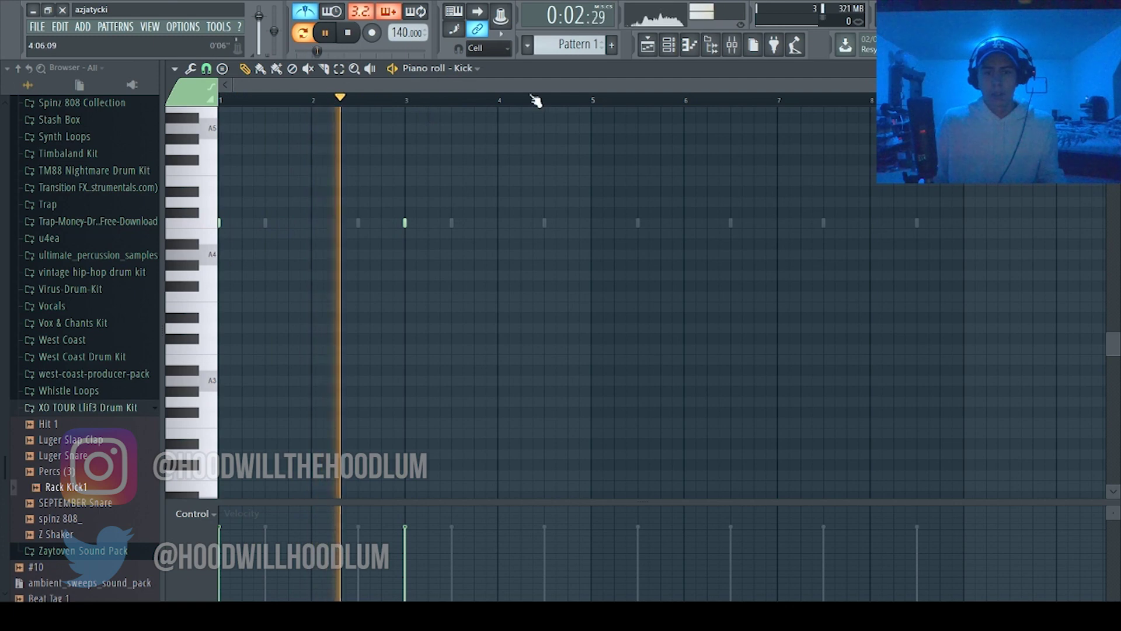
{"action": "left_click_drag", "start_coordinate": [593, 104], "coordinate": [3, 102]}
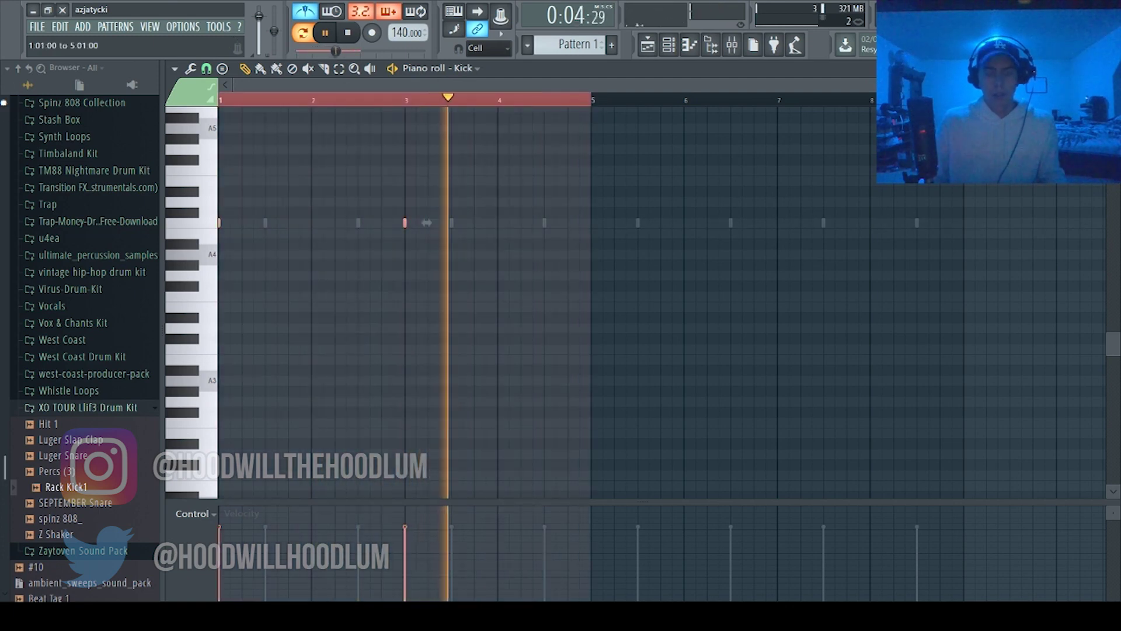
{"action": "key", "text": "ctrl+b"}
{"action": "right_click", "coordinate": [744, 158]}
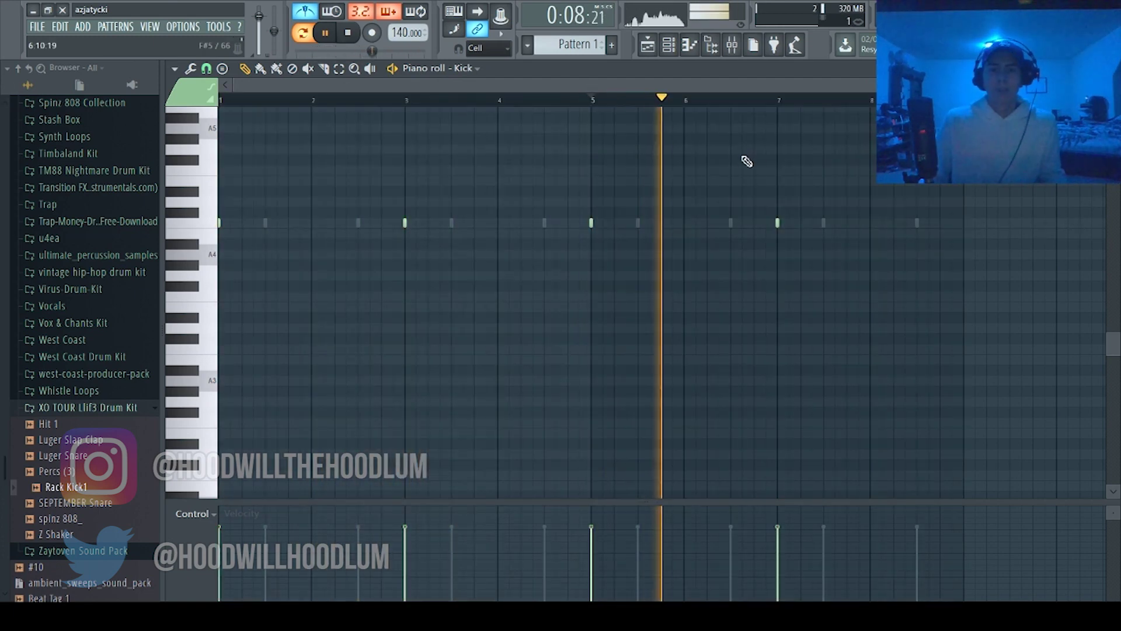
{"action": "key", "text": "space"}
{"action": "right_click", "coordinate": [742, 157]}
{"action": "left_click_drag", "start_coordinate": [603, 102], "coordinate": [48, 102]}
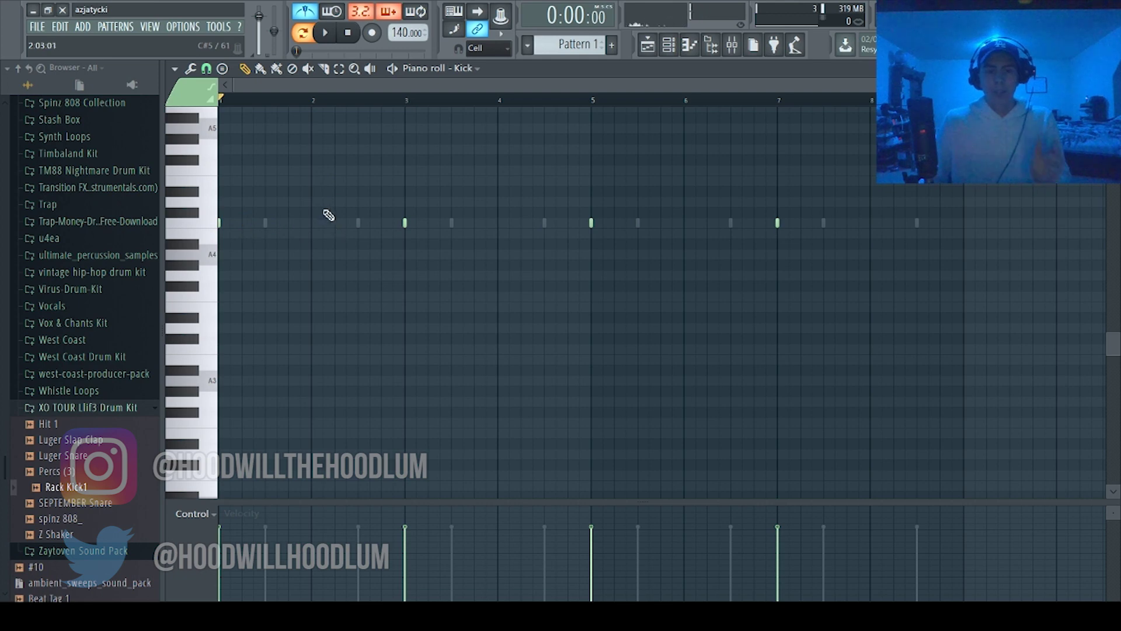
Step: Add extra kick notes in bars 1 and 2 and delete the kicks at bars 5 and 7
{"action": "left_click", "coordinate": [289, 224]}
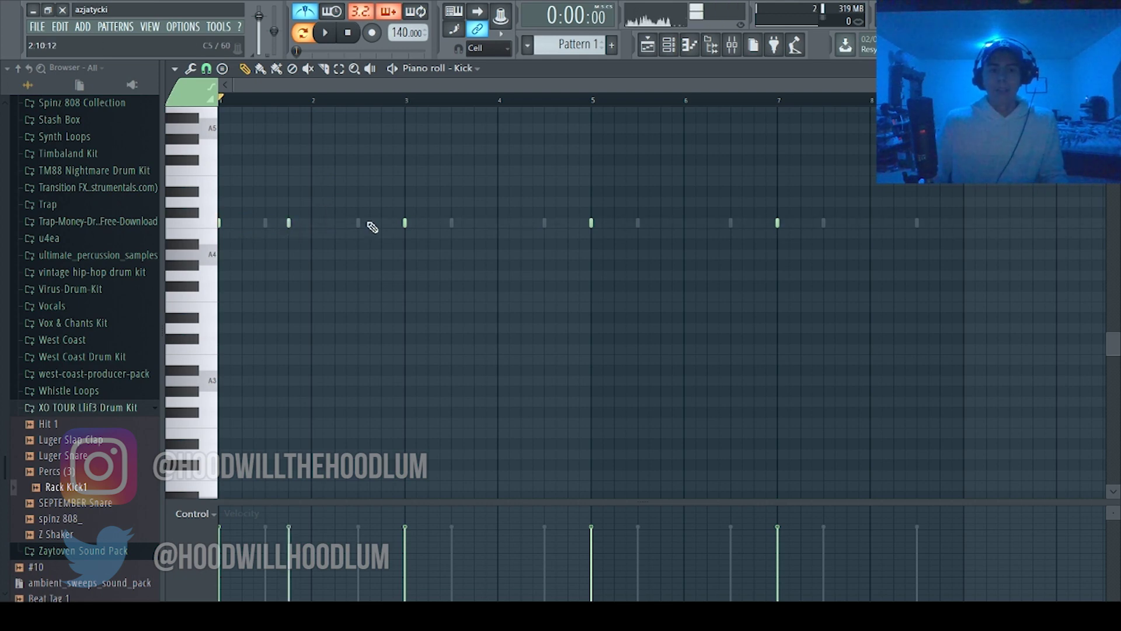
{"action": "left_click", "coordinate": [334, 223]}
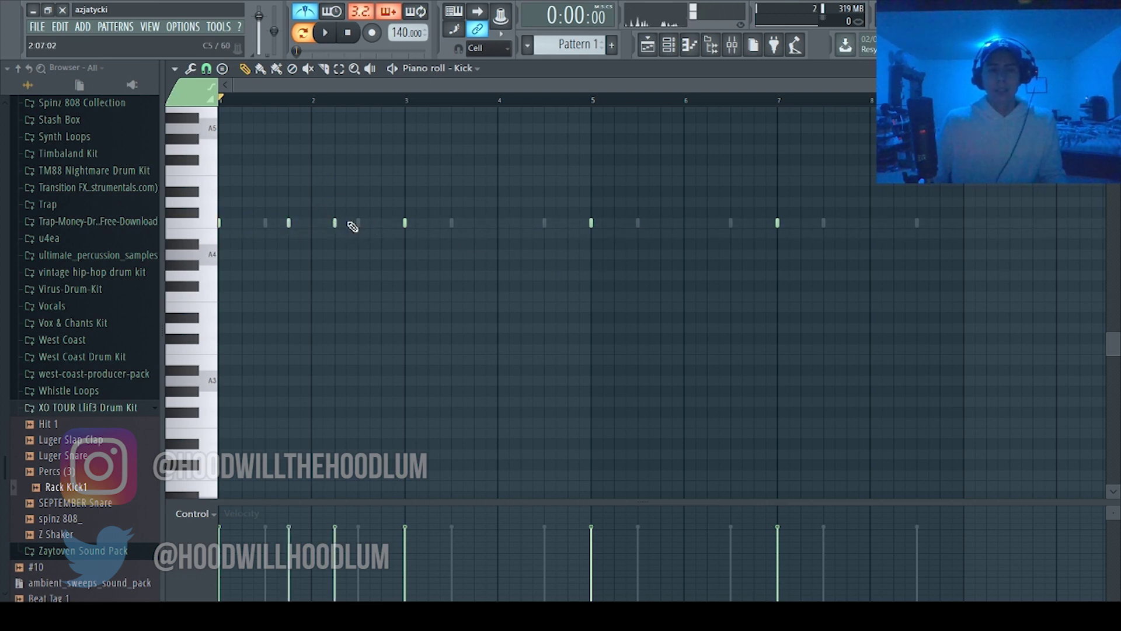
{"action": "right_click", "coordinate": [335, 223]}
{"action": "right_click", "coordinate": [289, 224]}
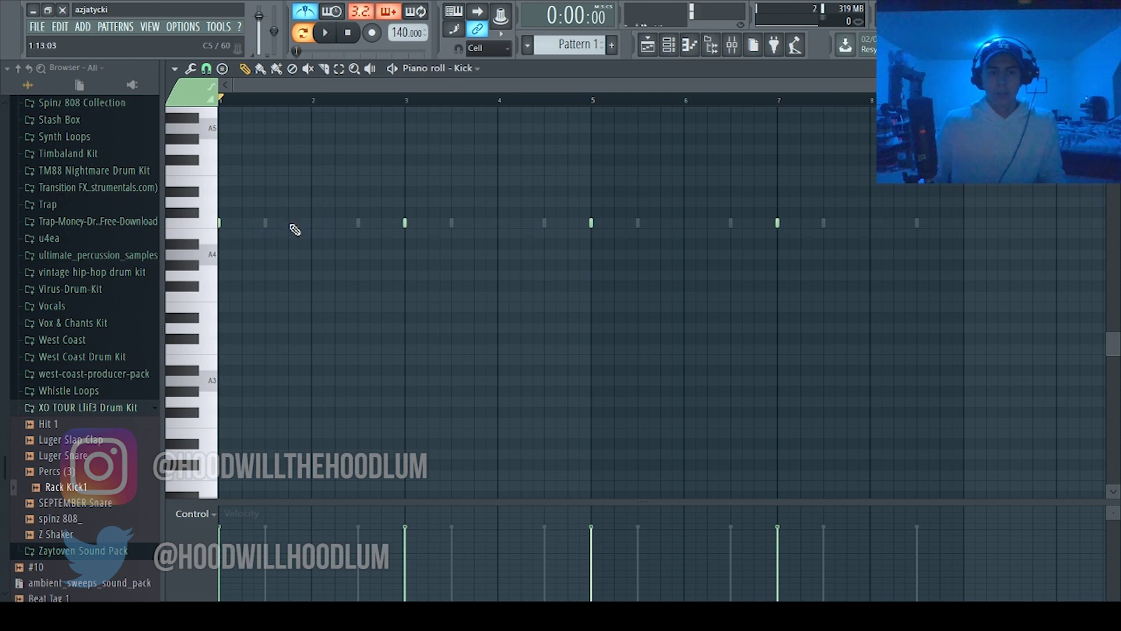
{"action": "left_click", "coordinate": [289, 223]}
{"action": "left_click", "coordinate": [335, 223]}
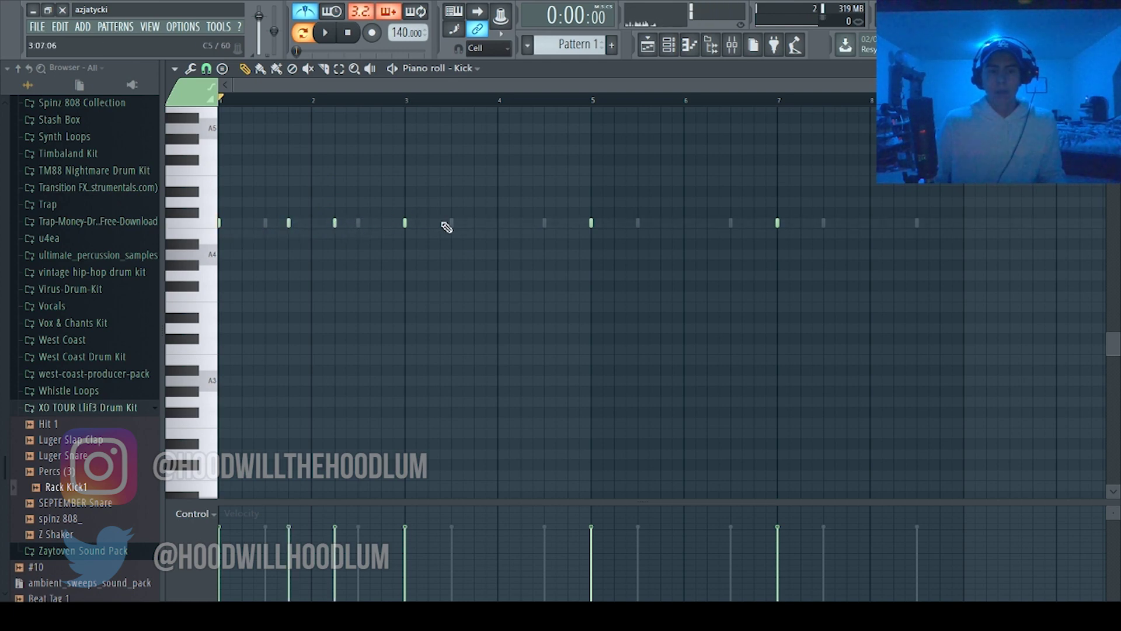
{"action": "left_click_drag", "start_coordinate": [351, 221], "coordinate": [479, 242]}
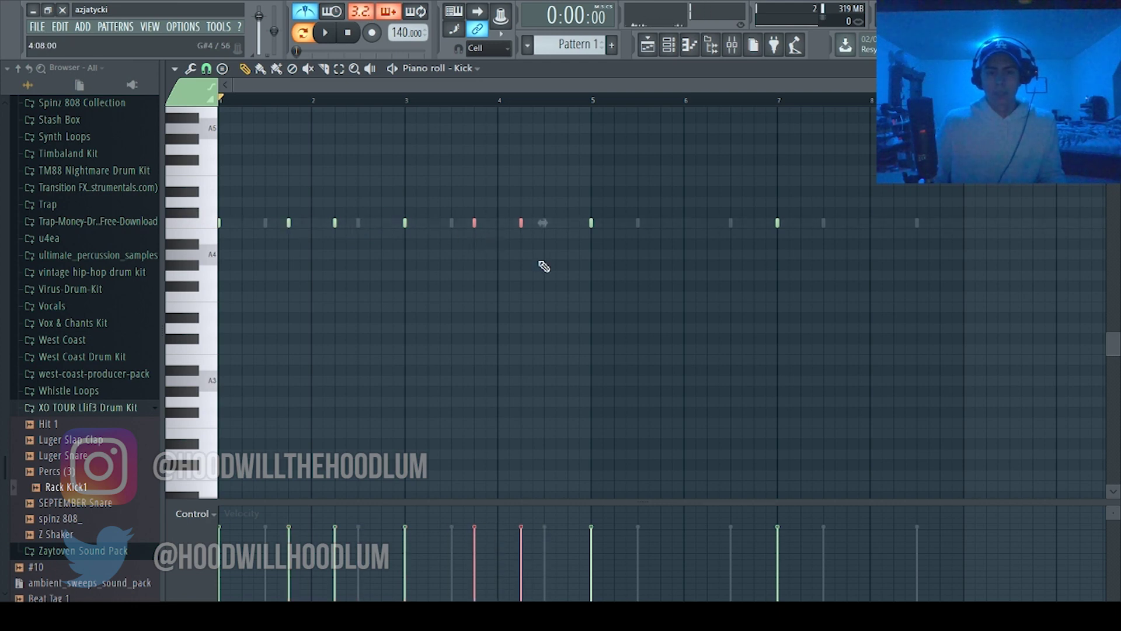
{"action": "left_click", "coordinate": [544, 266]}
{"action": "right_click", "coordinate": [778, 223]}
{"action": "right_click", "coordinate": [591, 224]}
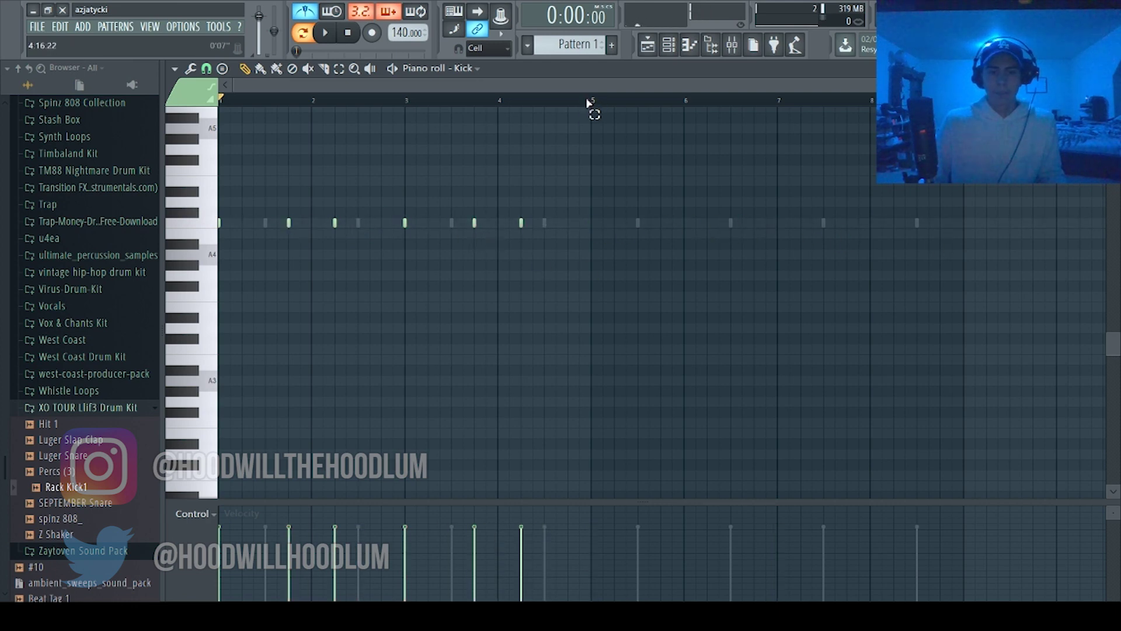
Step: Duplicate the first four bars of kicks into bars 5–8 and add a kick near the end of bar 8
{"action": "left_click_drag", "start_coordinate": [587, 104], "coordinate": [6, 119], "text": "ctrl"}
{"action": "key", "text": "ctrl+b"}
{"action": "key", "text": "ctrl+d"}
{"action": "right_click", "coordinate": [981, 279]}
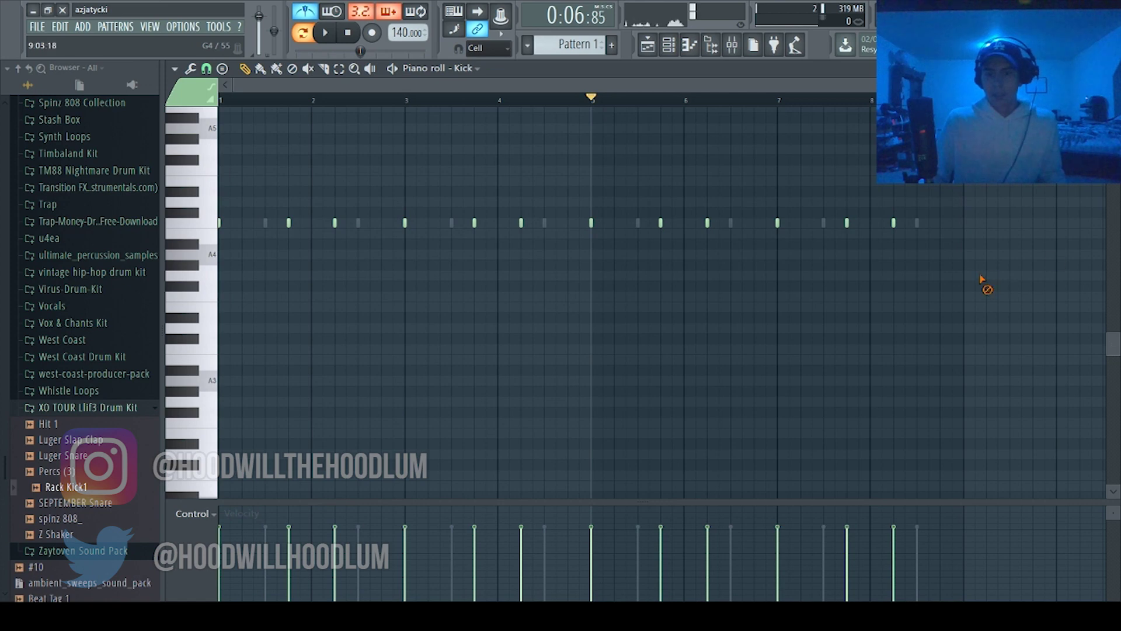
{"action": "left_click", "coordinate": [954, 223]}
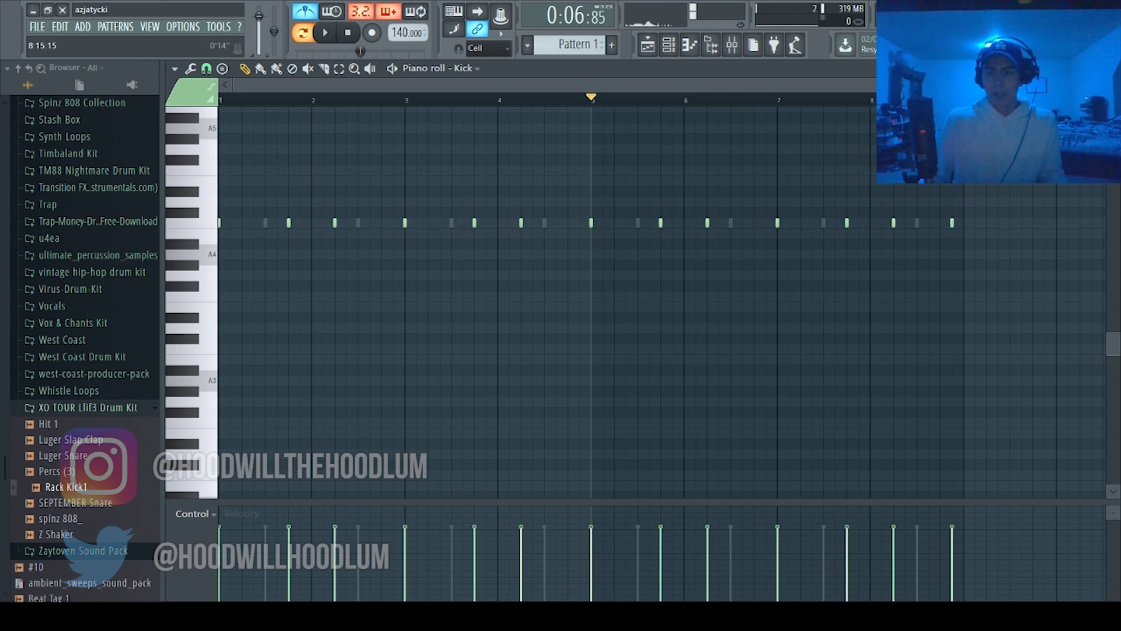
{"action": "left_click", "coordinate": [955, 100]}
{"action": "key", "text": "space"}
{"action": "key", "text": "space"}
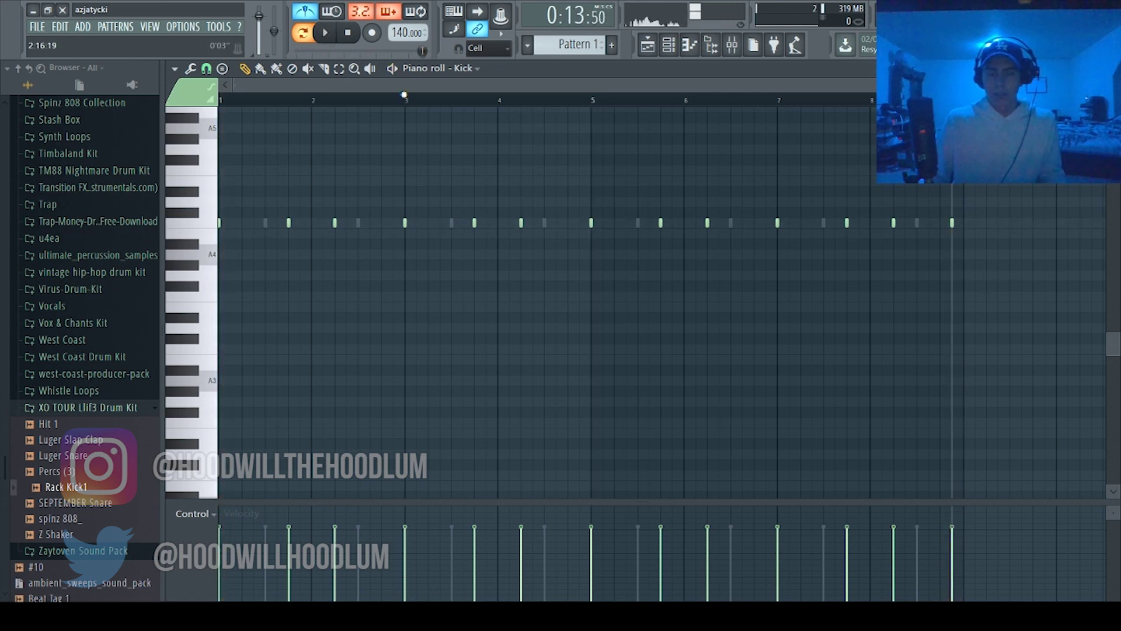
{"action": "key", "text": "space"}
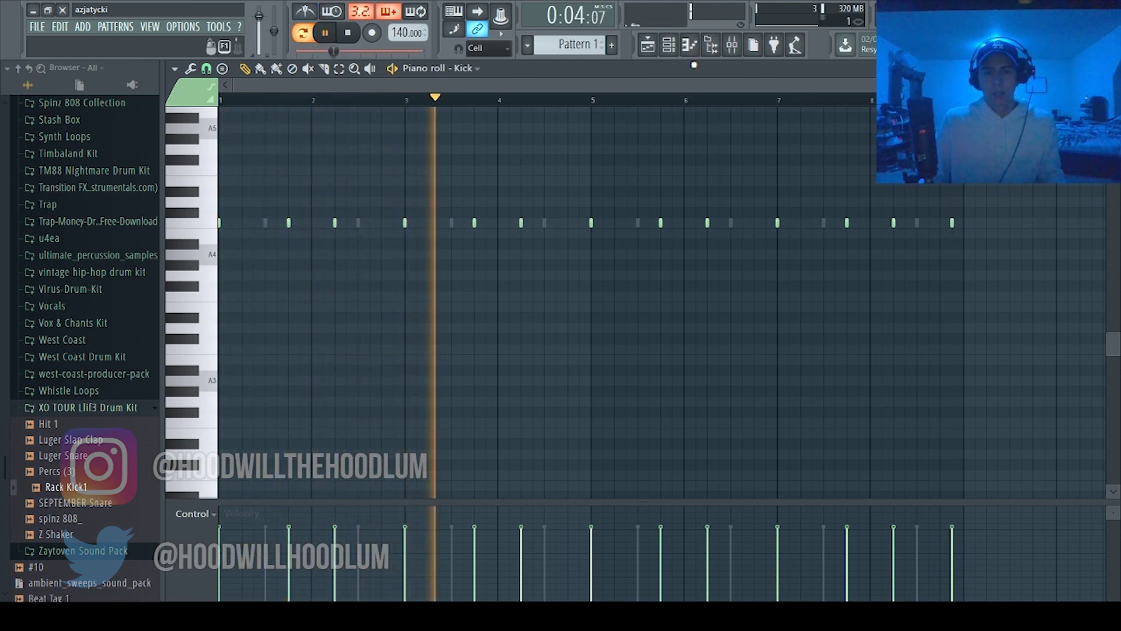
{"action": "key", "text": "ctrl+a"}
Step: Deselect the kicks, cycle through the mixer, channel rack and playlist, then play and rewind
{"action": "scroll", "coordinate": [731, 111], "scroll_direction": "up", "scroll_amount": 6}
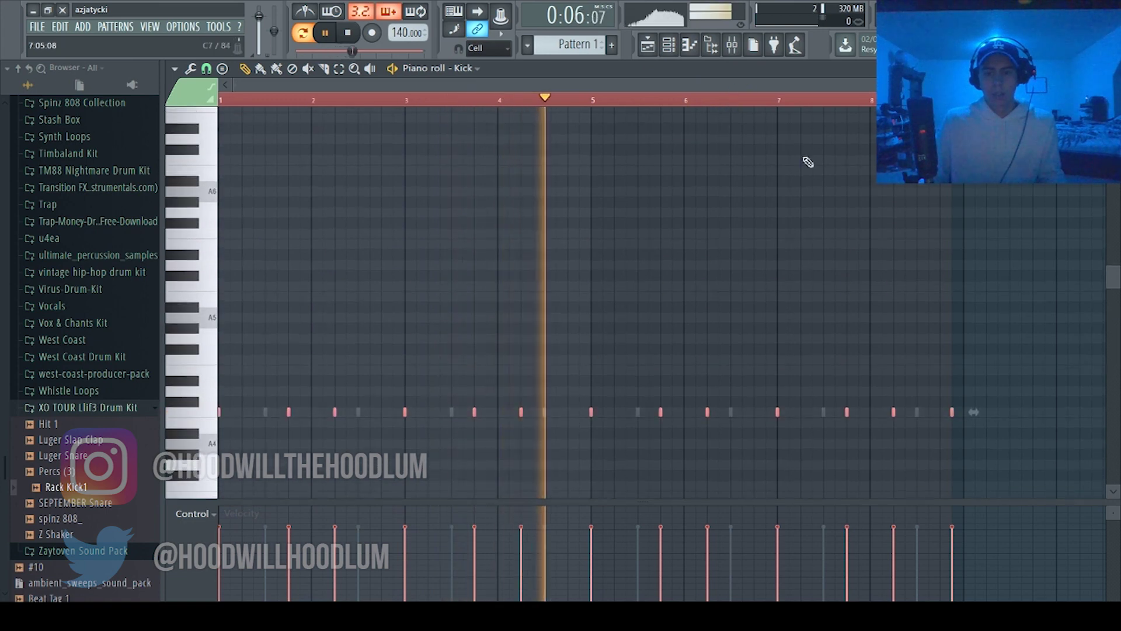
{"action": "key", "text": "ctrl+d"}
{"action": "left_click", "coordinate": [732, 45]}
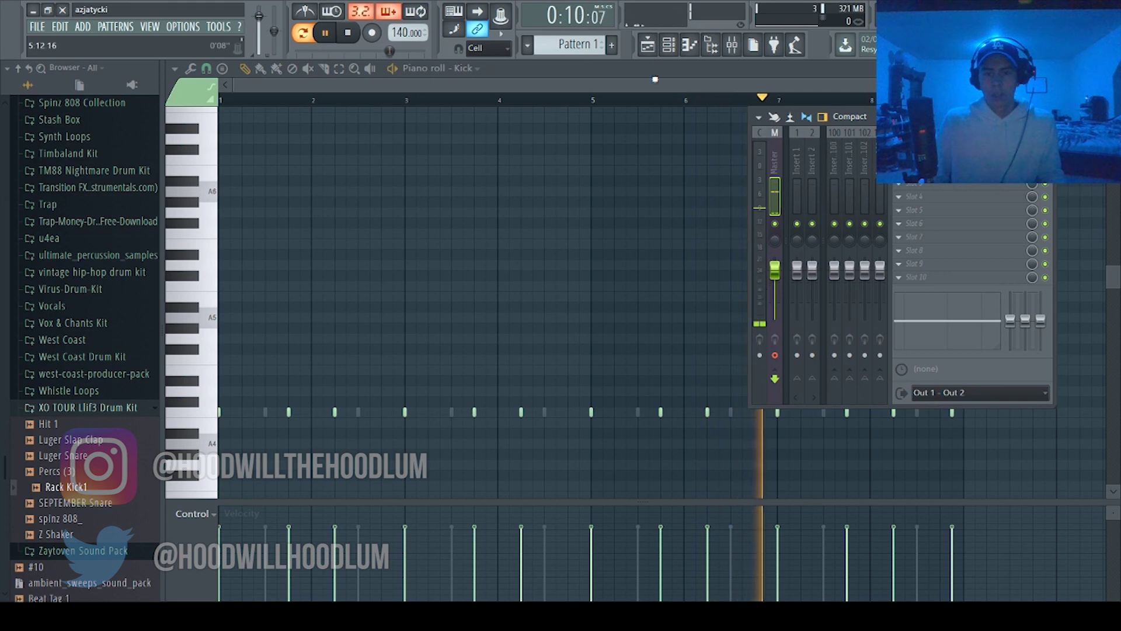
{"action": "left_click", "coordinate": [670, 49]}
{"action": "left_click", "coordinate": [652, 51]}
{"action": "left_click", "coordinate": [671, 52]}
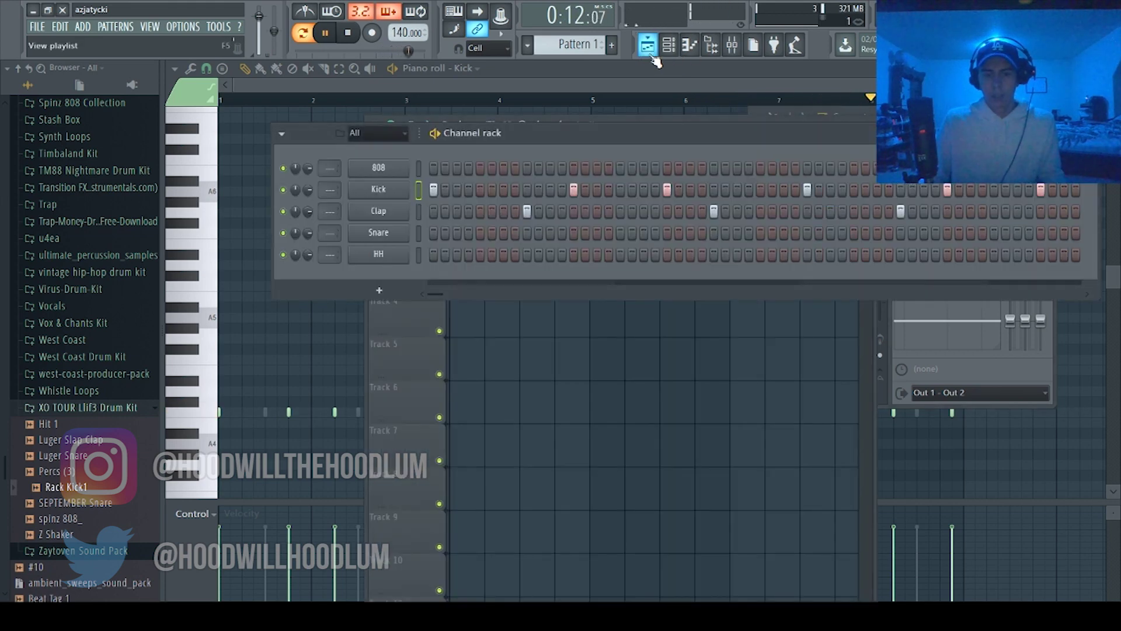
{"action": "left_click", "coordinate": [647, 45]}
{"action": "left_click", "coordinate": [689, 45]}
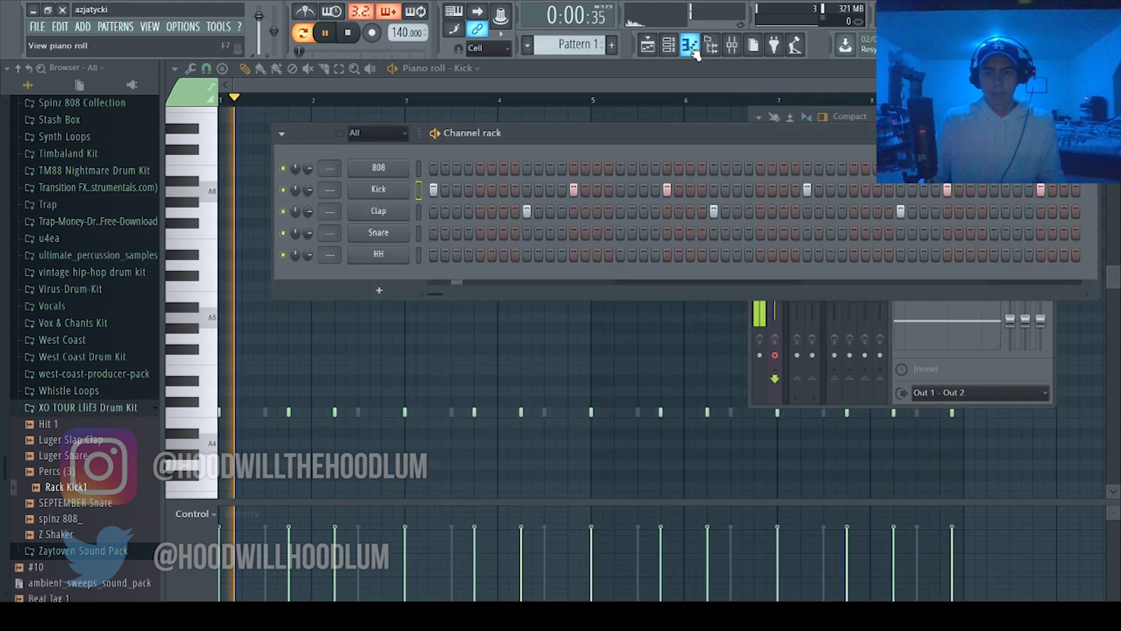
{"action": "left_click", "coordinate": [610, 233]}
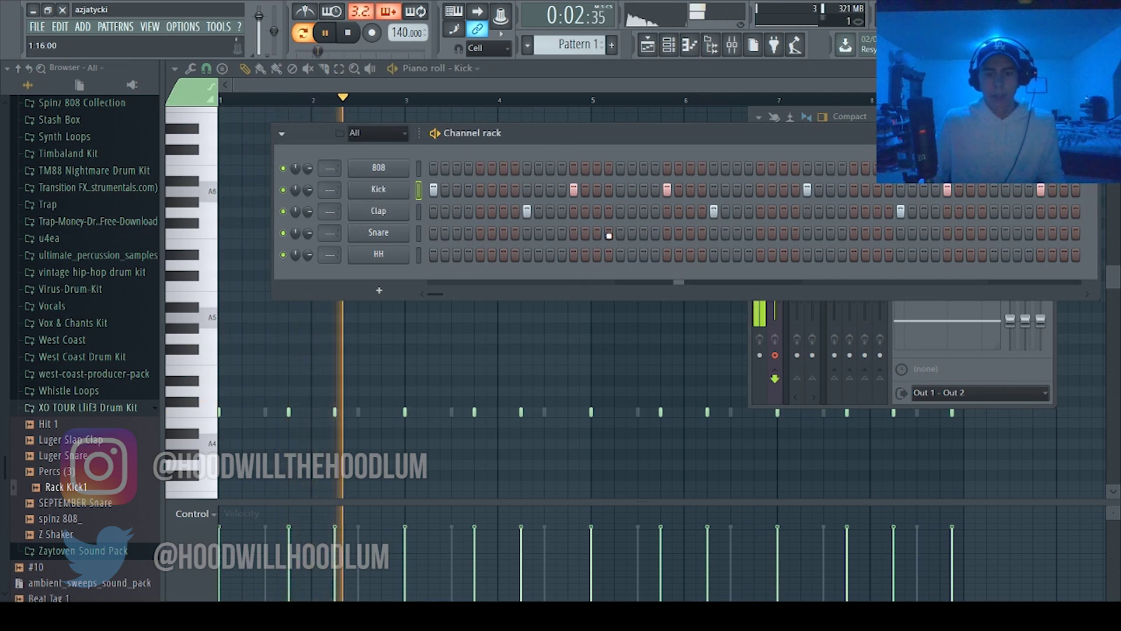
{"action": "key", "text": "space"}
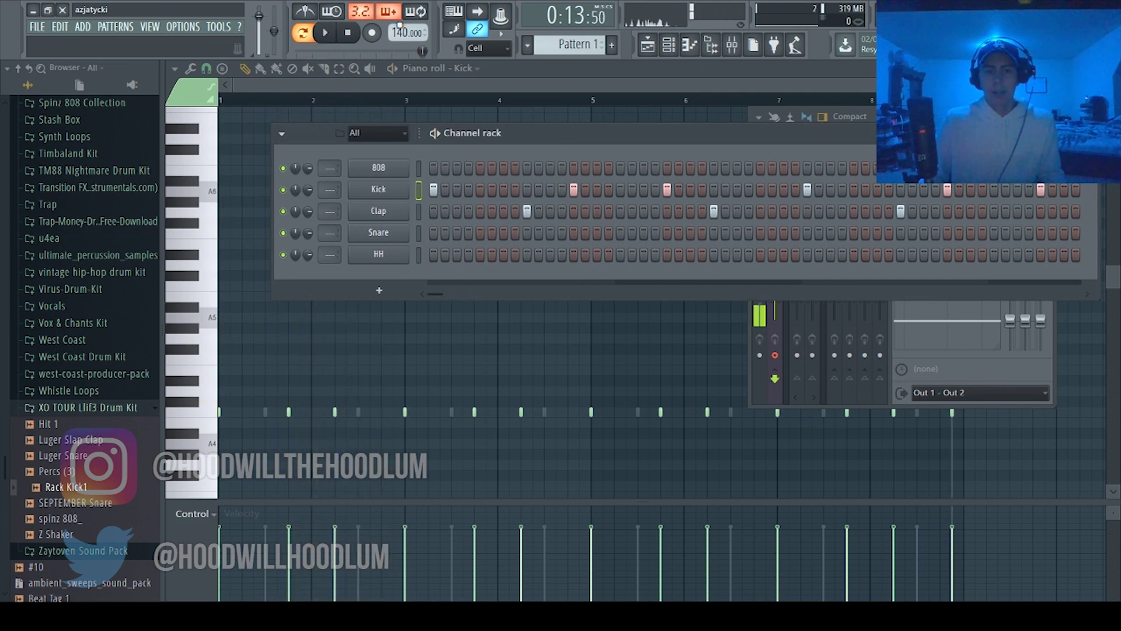
{"action": "left_click", "coordinate": [348, 36]}
Step: Open the Snare piano roll, start the loop, and try snare hits around bar 2, then delete them
{"action": "right_click", "coordinate": [406, 236]}
{"action": "left_click", "coordinate": [439, 239]}
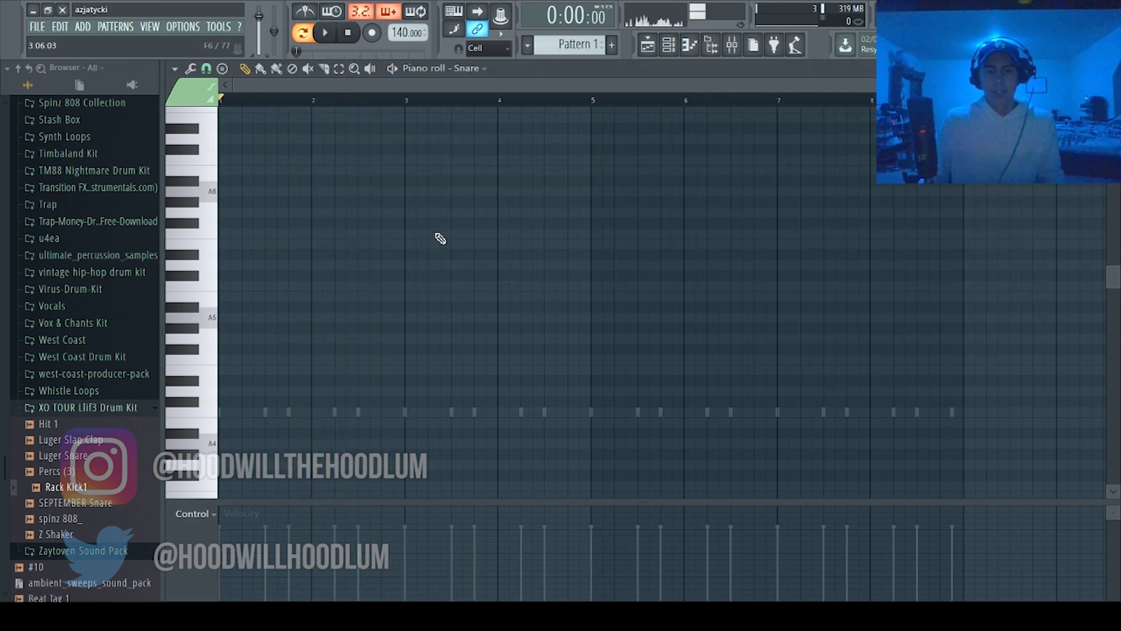
{"action": "scroll", "coordinate": [467, 222], "scroll_direction": "up", "scroll_amount": 5}
{"action": "key", "text": "space"}
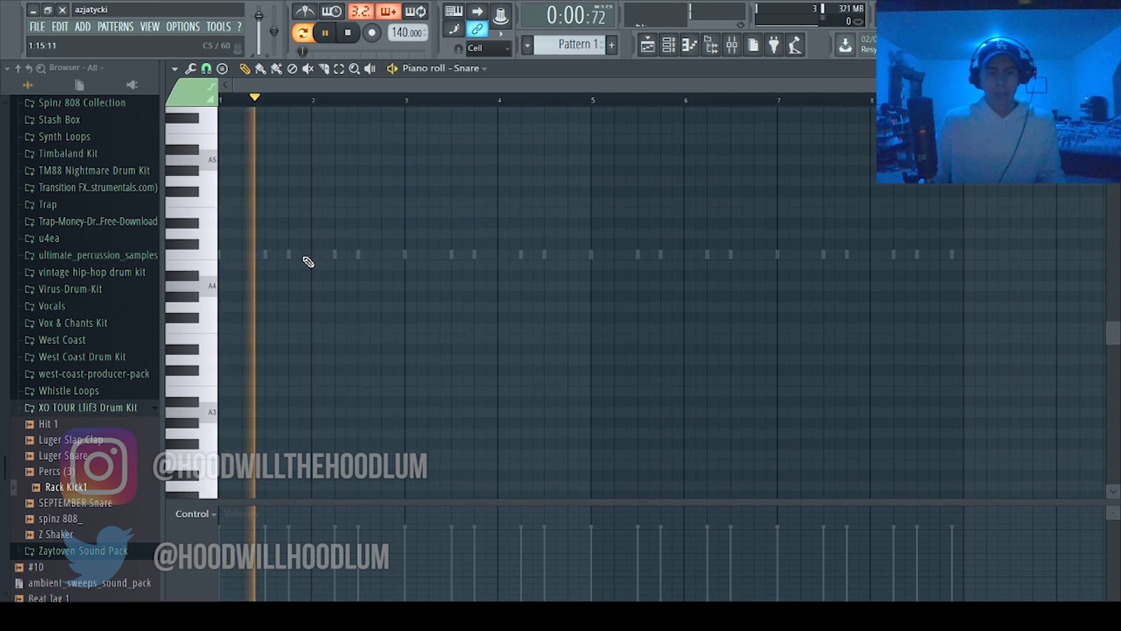
{"action": "left_click", "coordinate": [301, 255]}
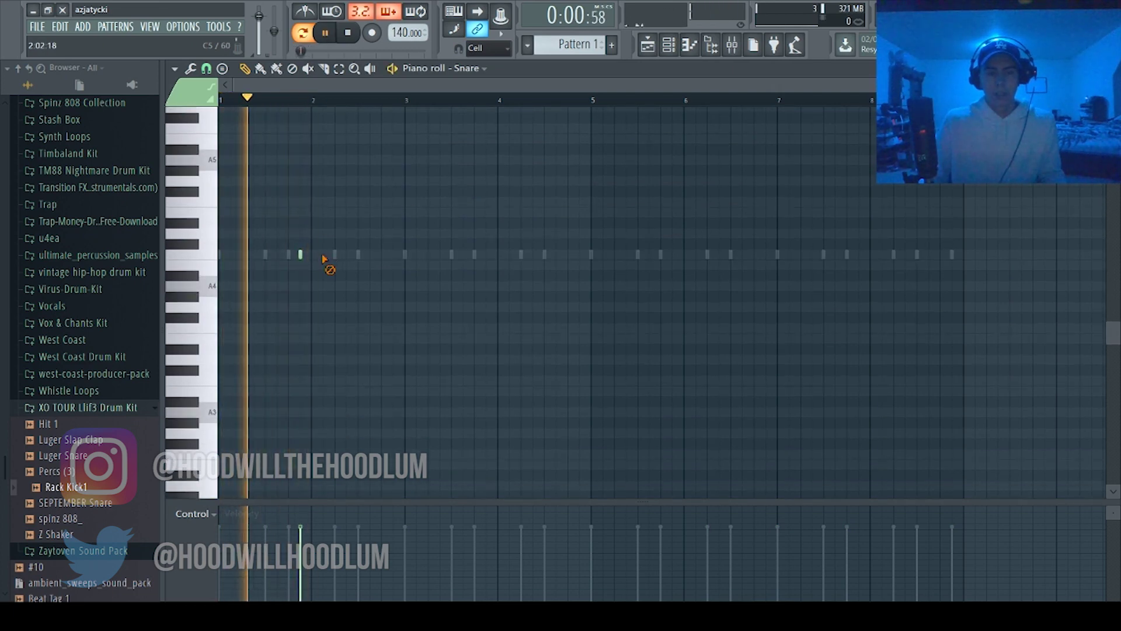
{"action": "left_click", "coordinate": [323, 255]}
{"action": "left_click", "coordinate": [393, 255]}
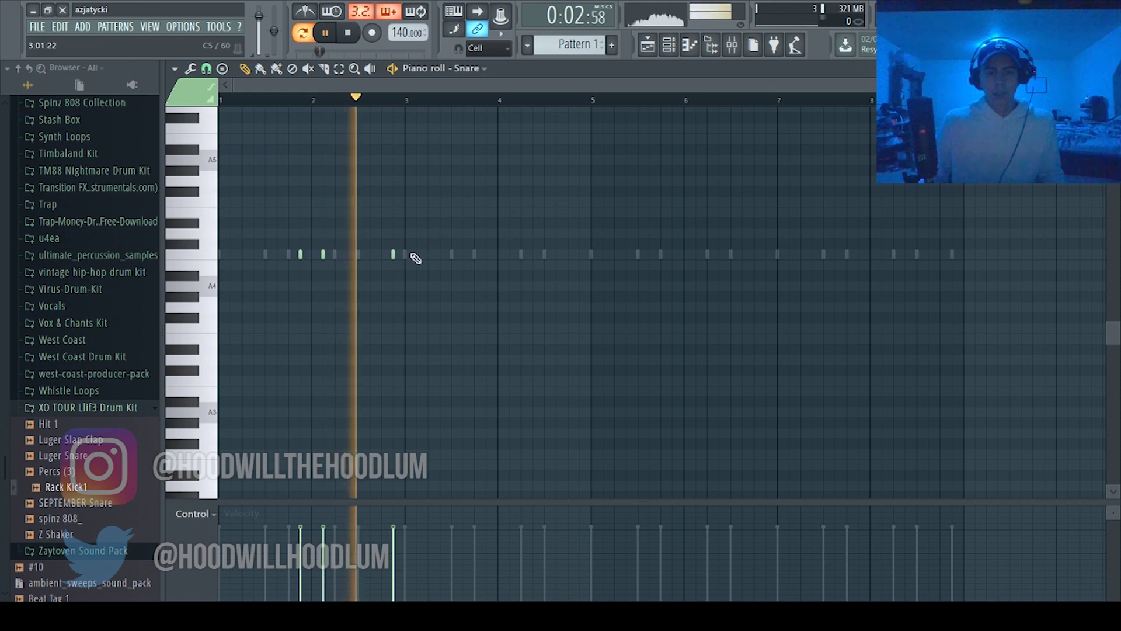
{"action": "key", "text": "space"}
{"action": "right_click", "coordinate": [393, 255]}
{"action": "right_click", "coordinate": [323, 255]}
{"action": "right_click", "coordinate": [300, 255]}
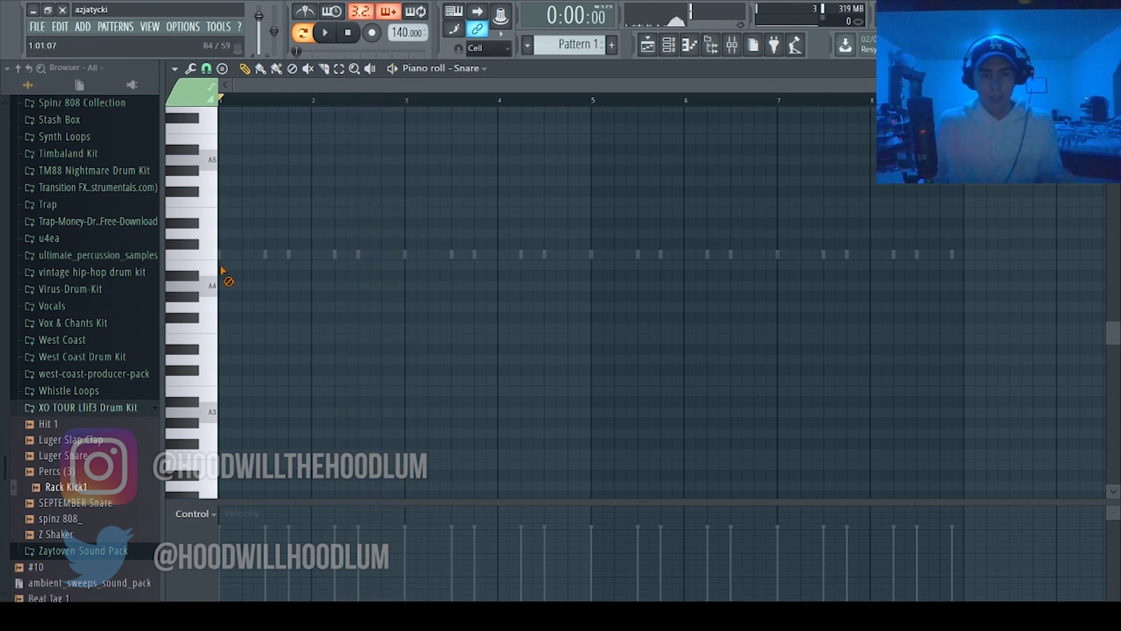
Step: Keep auditioning trial snare hits near bar 2, removing each one
{"action": "left_click", "coordinate": [301, 255]}
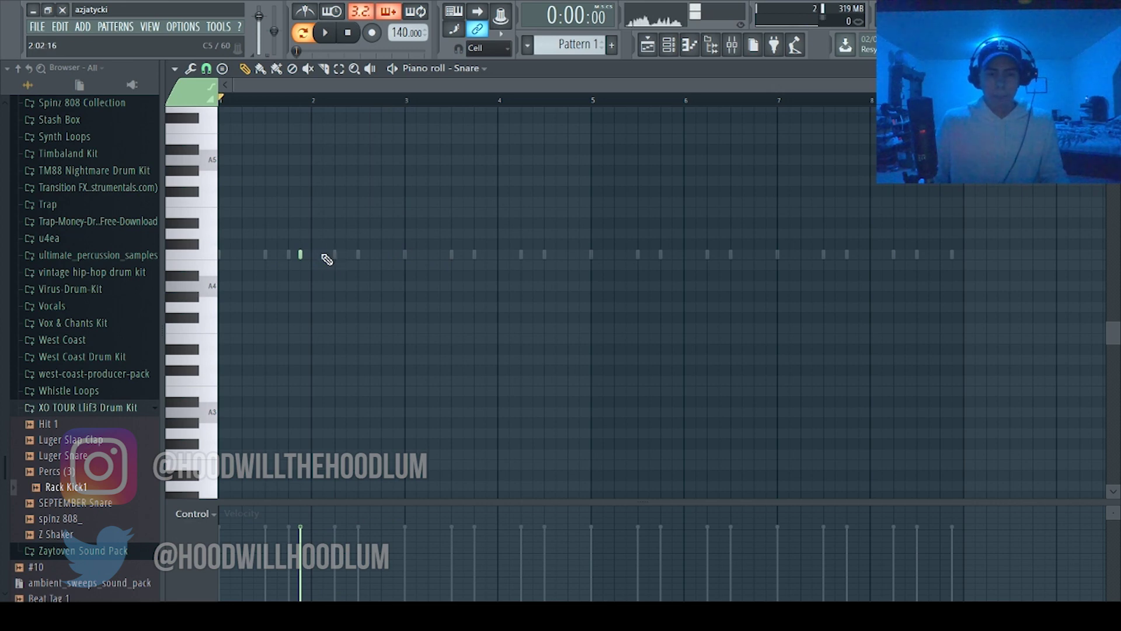
{"action": "left_click", "coordinate": [323, 255]}
{"action": "right_click", "coordinate": [323, 255]}
{"action": "right_click", "coordinate": [300, 255]}
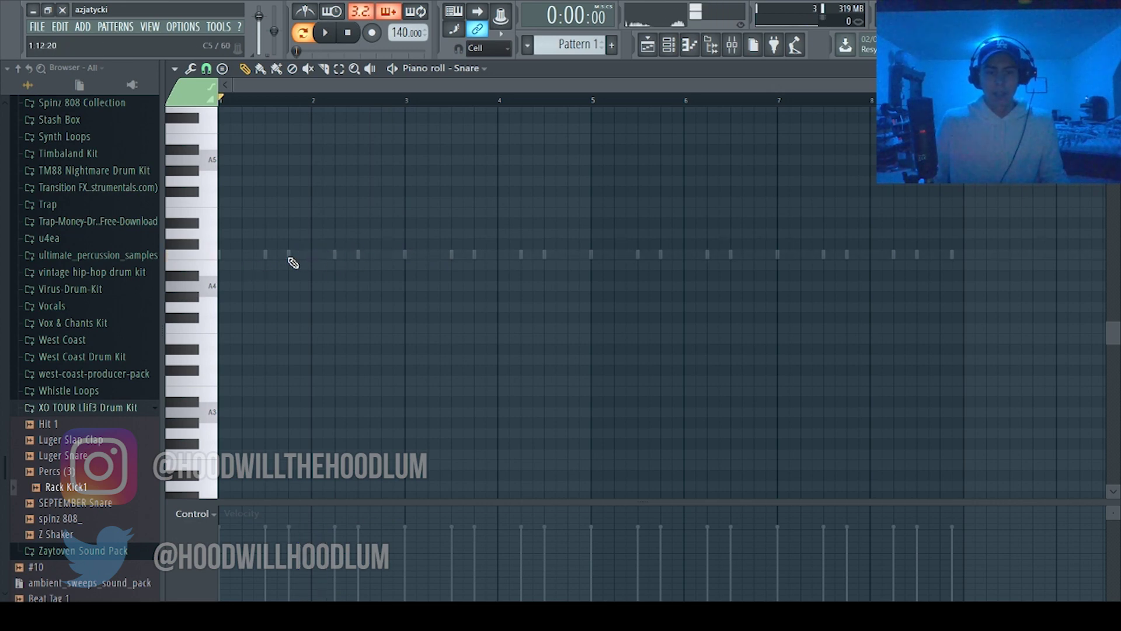
{"action": "left_click", "coordinate": [289, 257]}
{"action": "left_click", "coordinate": [312, 255]}
{"action": "right_click", "coordinate": [312, 256]}
{"action": "right_click", "coordinate": [290, 256]}
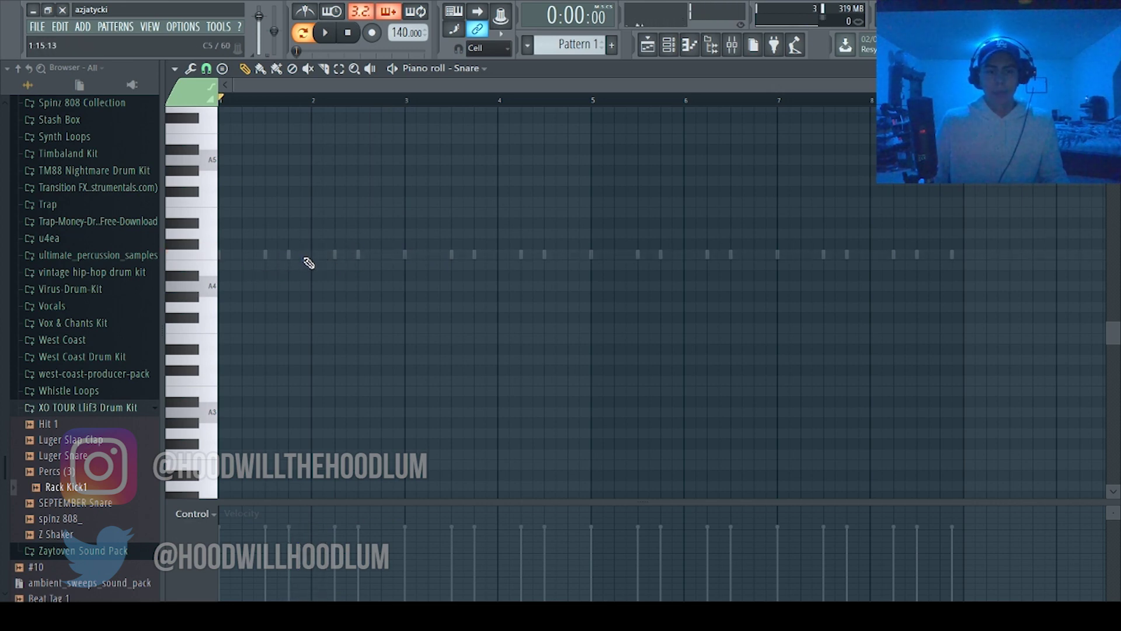
{"action": "left_click", "coordinate": [303, 256]}
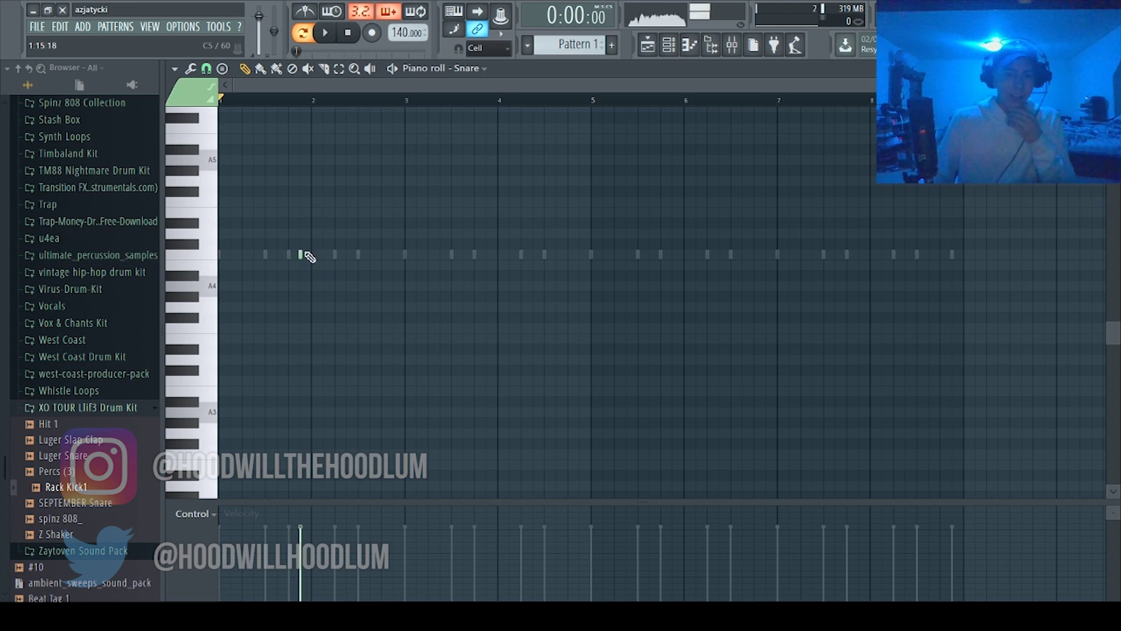
{"action": "right_click", "coordinate": [301, 255]}
Step: Place snare hits just before and after bar 2 and remove the test duplicates further along
{"action": "left_click", "coordinate": [300, 255]}
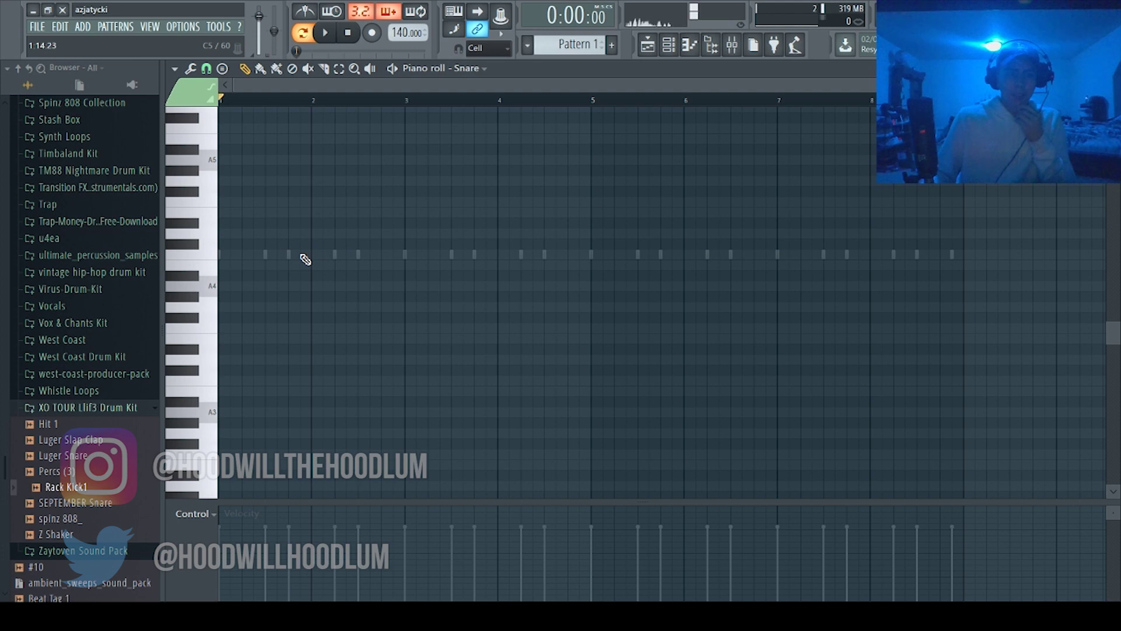
{"action": "left_click", "coordinate": [301, 255]}
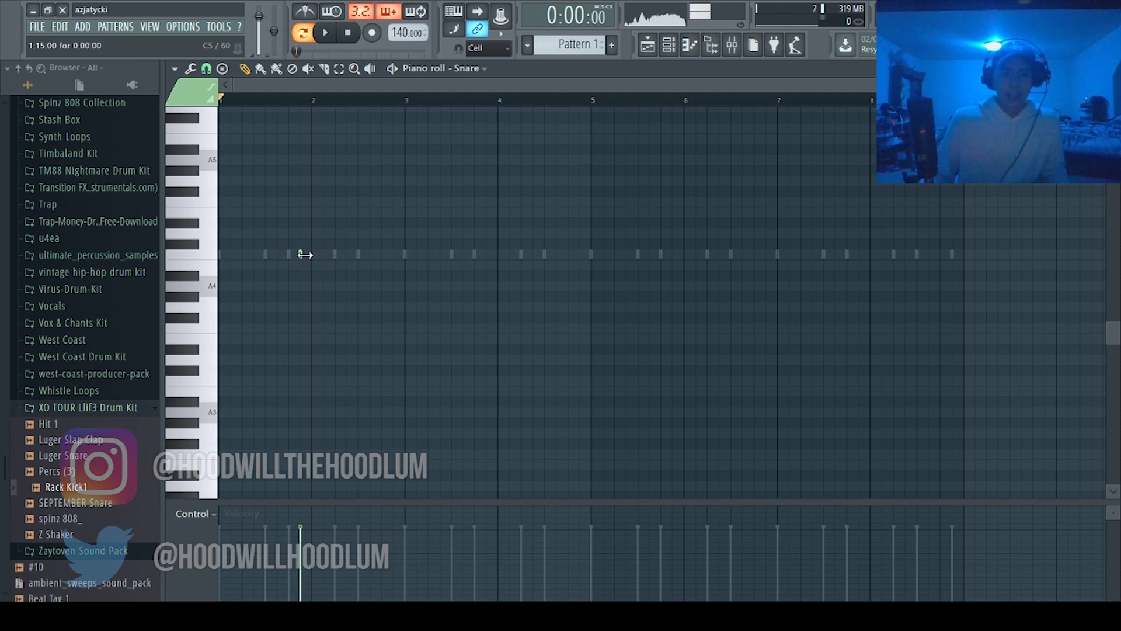
{"action": "left_click", "coordinate": [300, 254]}
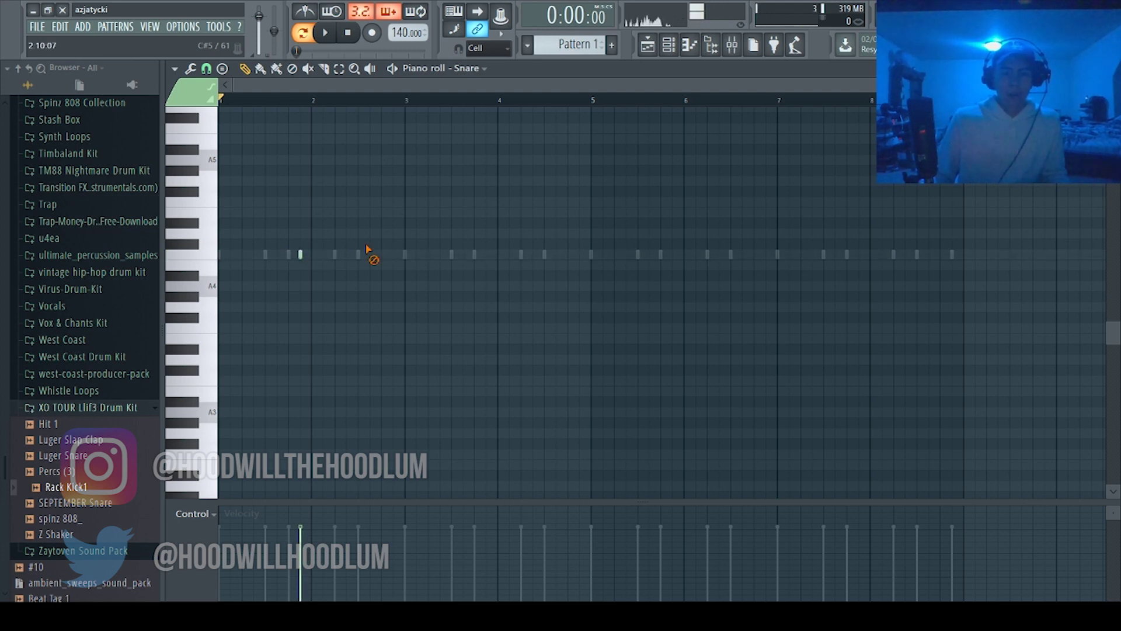
{"action": "left_click", "coordinate": [323, 255]}
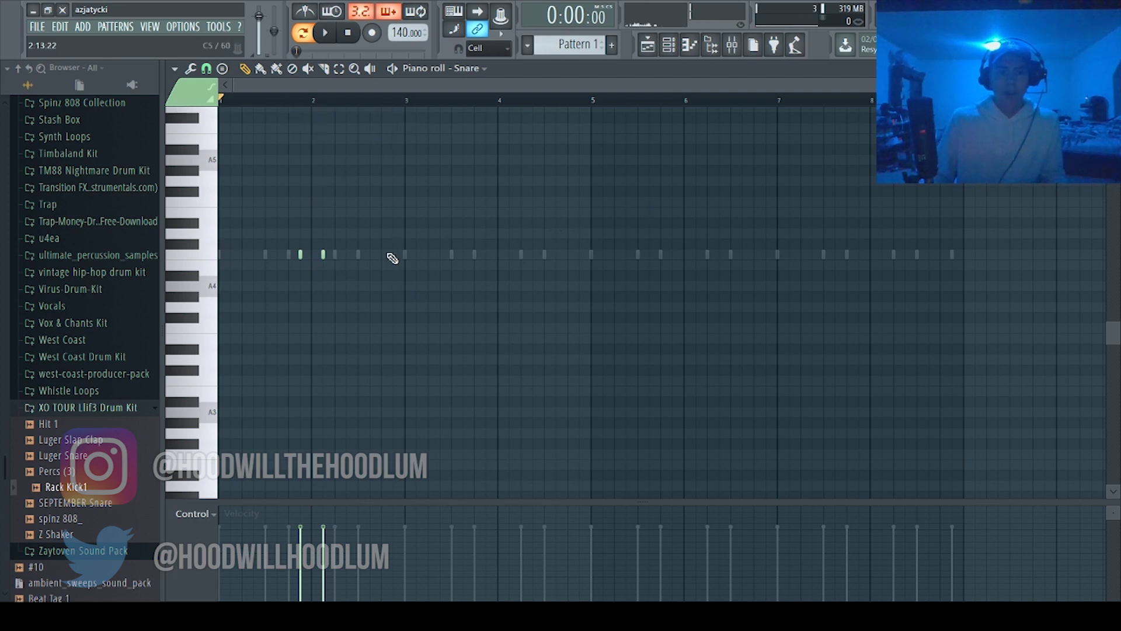
{"action": "key", "text": "space"}
{"action": "left_click_drag", "start_coordinate": [410, 219], "coordinate": [428, 255]}
{"action": "key", "text": "space"}
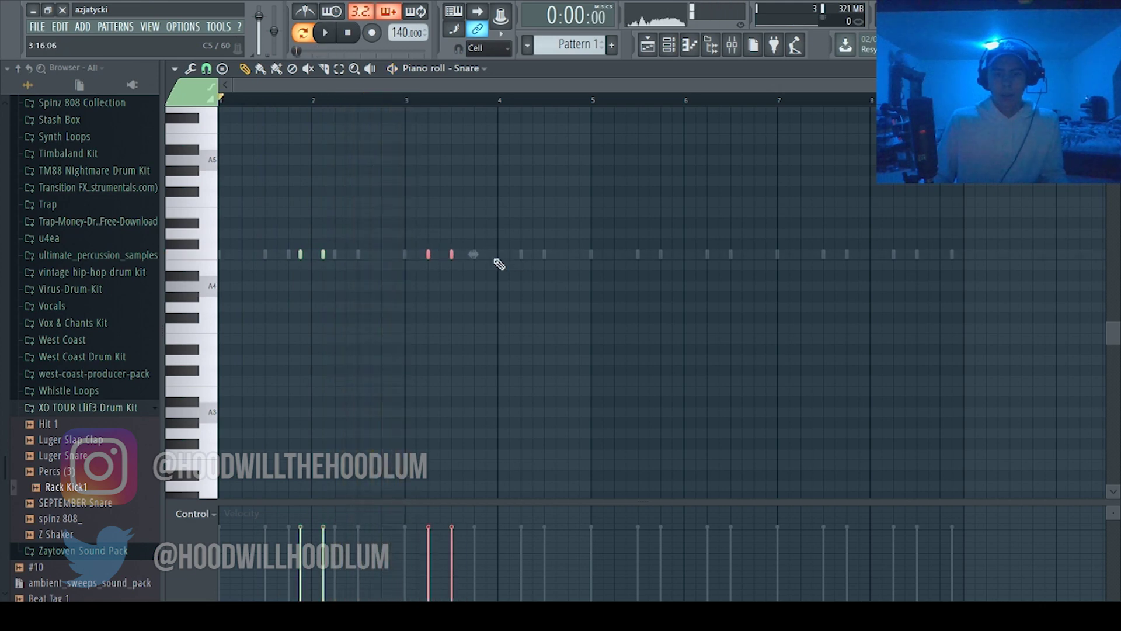
{"action": "key", "text": "space"}
{"action": "right_click", "coordinate": [452, 255]}
{"action": "right_click", "coordinate": [428, 255]}
Step: Add snare hits around bars 3, 4, 5, 6, 7 and 8, then close the piano roll
{"action": "left_click", "coordinate": [394, 255]}
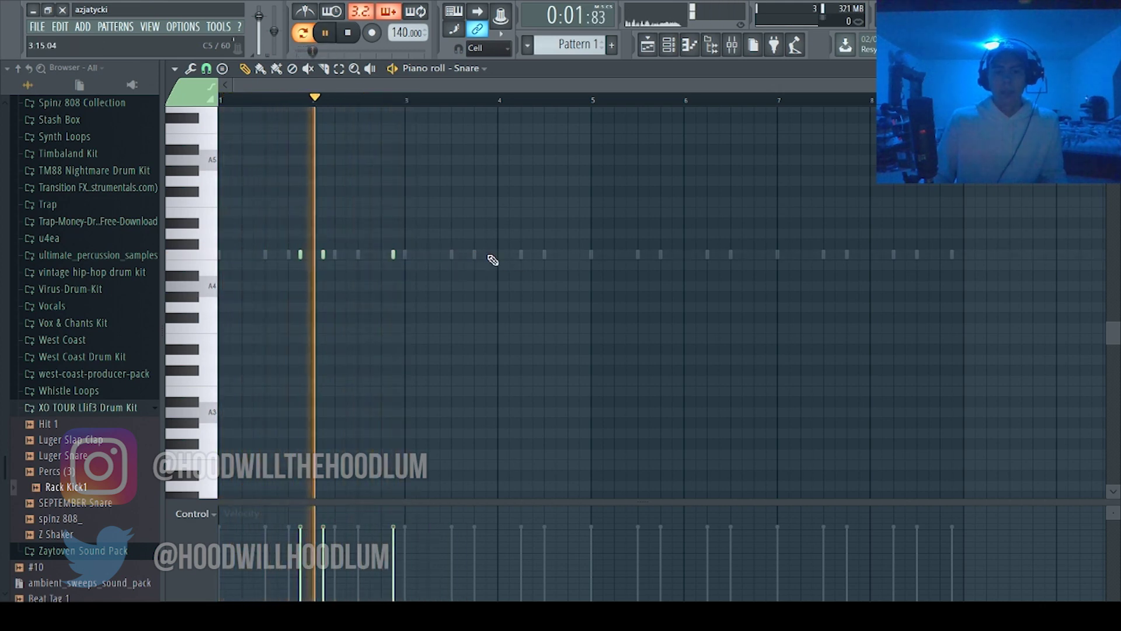
{"action": "left_click", "coordinate": [486, 255]}
{"action": "left_click", "coordinate": [509, 255]}
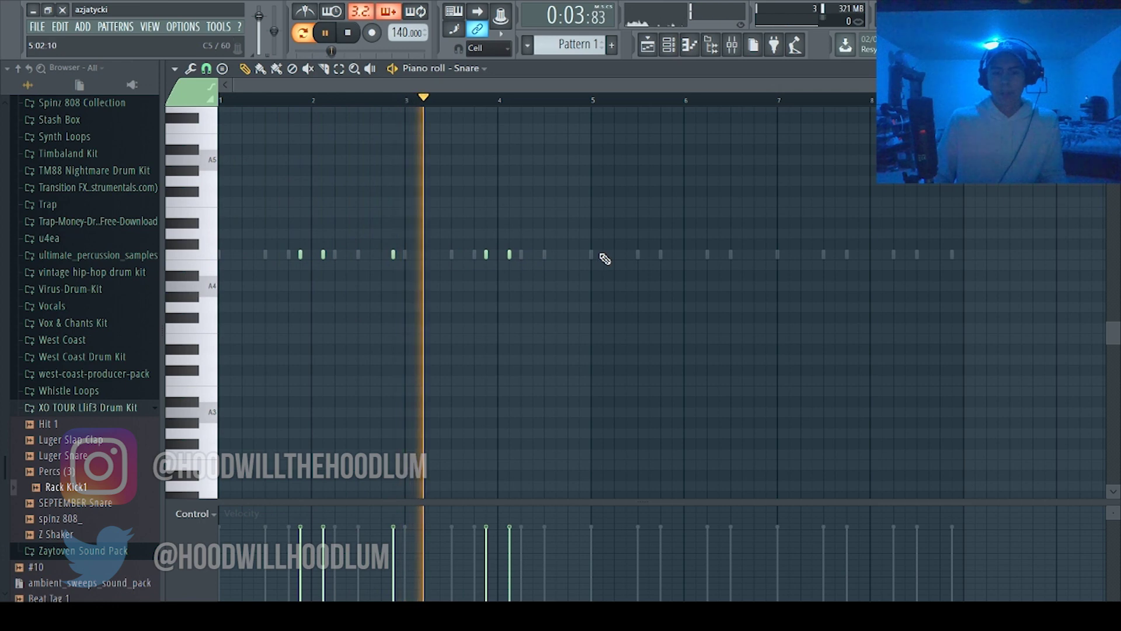
{"action": "left_click", "coordinate": [603, 255]}
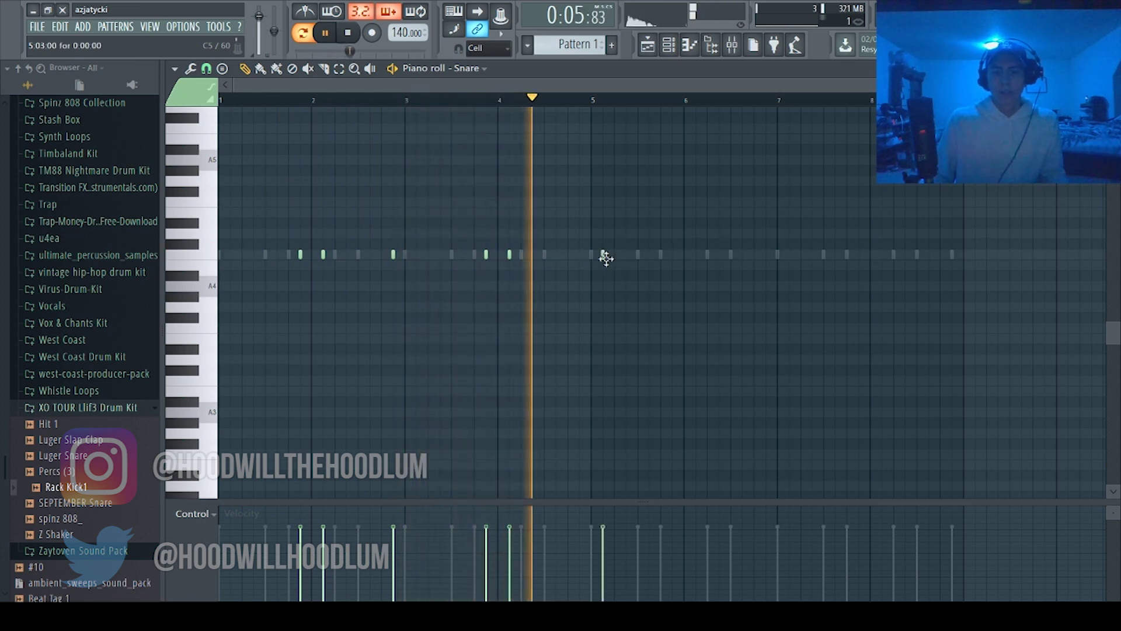
{"action": "left_click", "coordinate": [695, 255]}
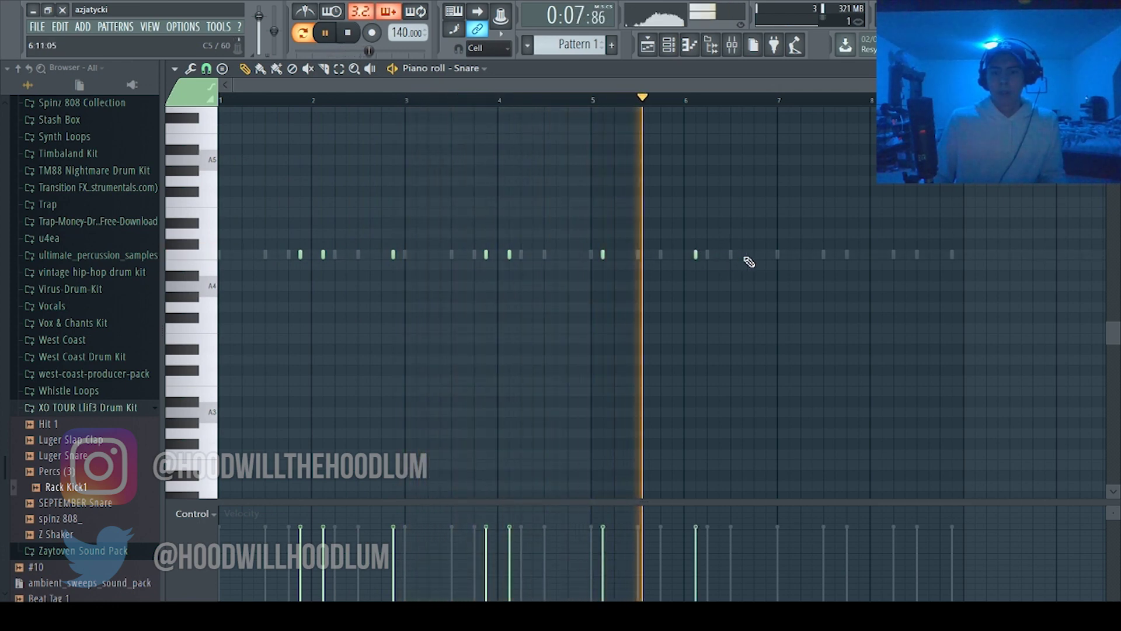
{"action": "left_click", "coordinate": [765, 254]}
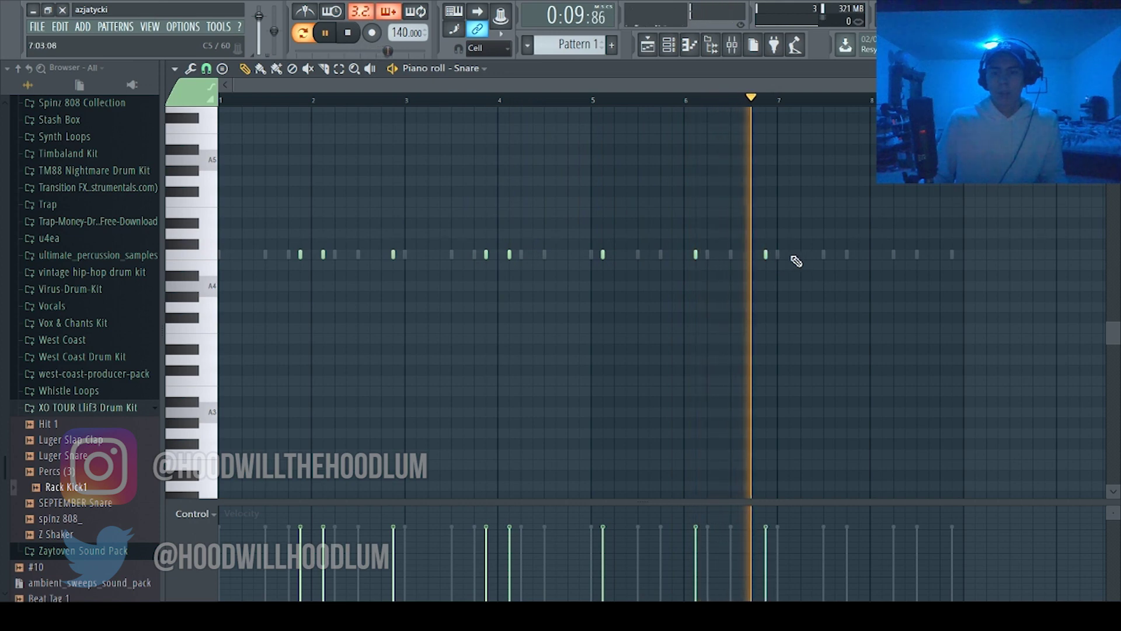
{"action": "left_click", "coordinate": [789, 255]}
{"action": "left_click", "coordinate": [859, 255]}
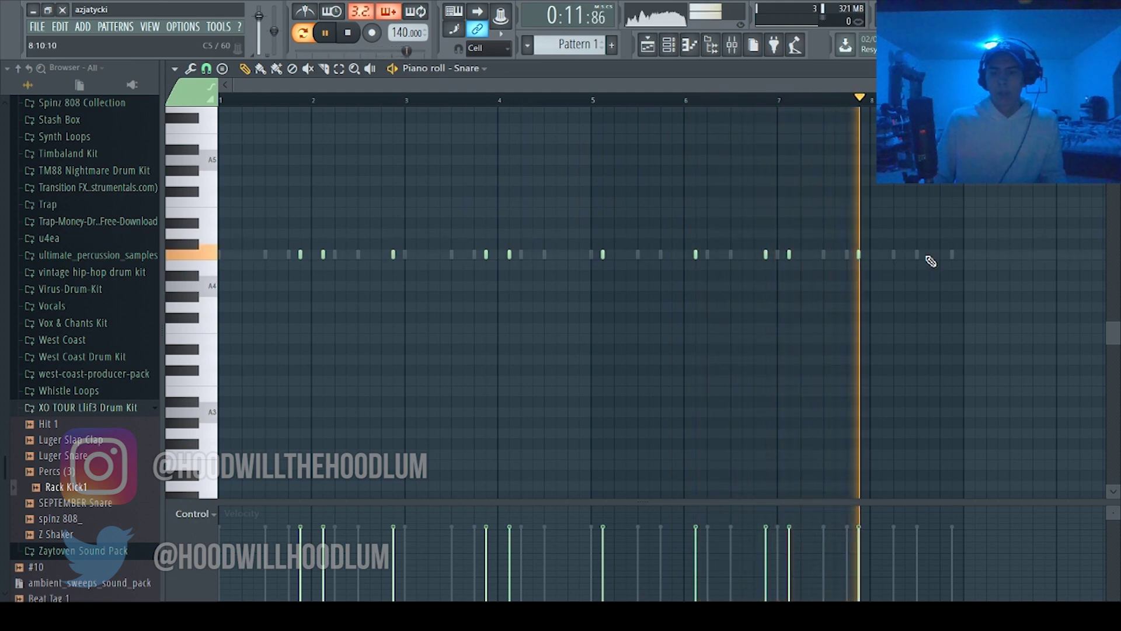
{"action": "key", "text": "space"}
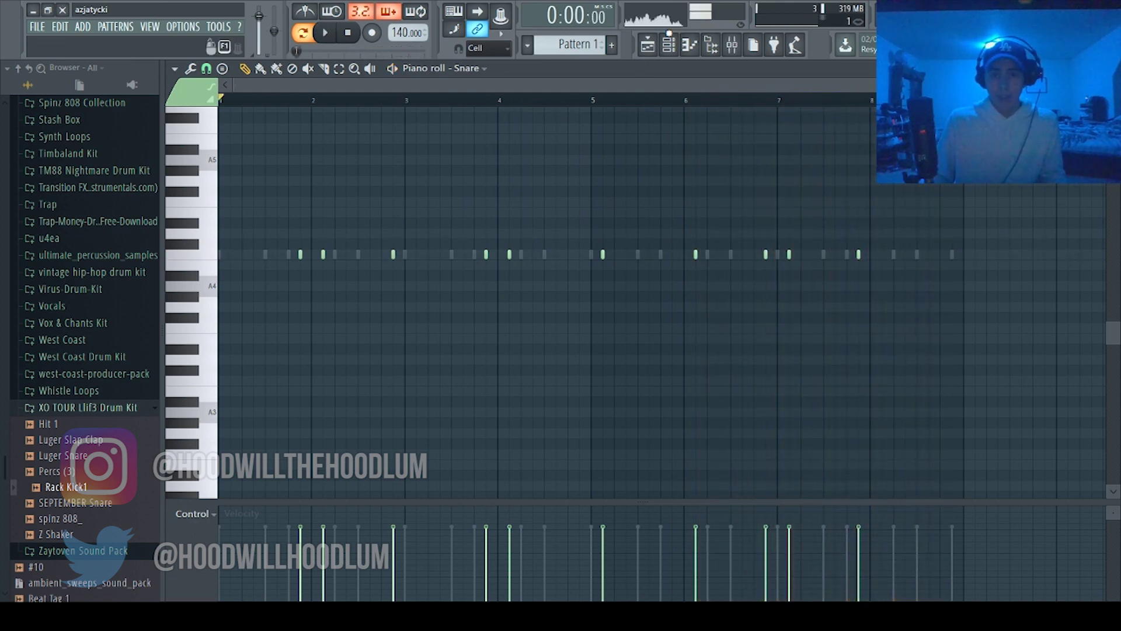
{"action": "left_click", "coordinate": [690, 44]}
Step: Bring the channel rack forward, select the HH channel and play the hi-hat loop once
{"action": "left_click", "coordinate": [668, 44]}
{"action": "left_click", "coordinate": [647, 45]}
{"action": "left_click", "coordinate": [647, 45]}
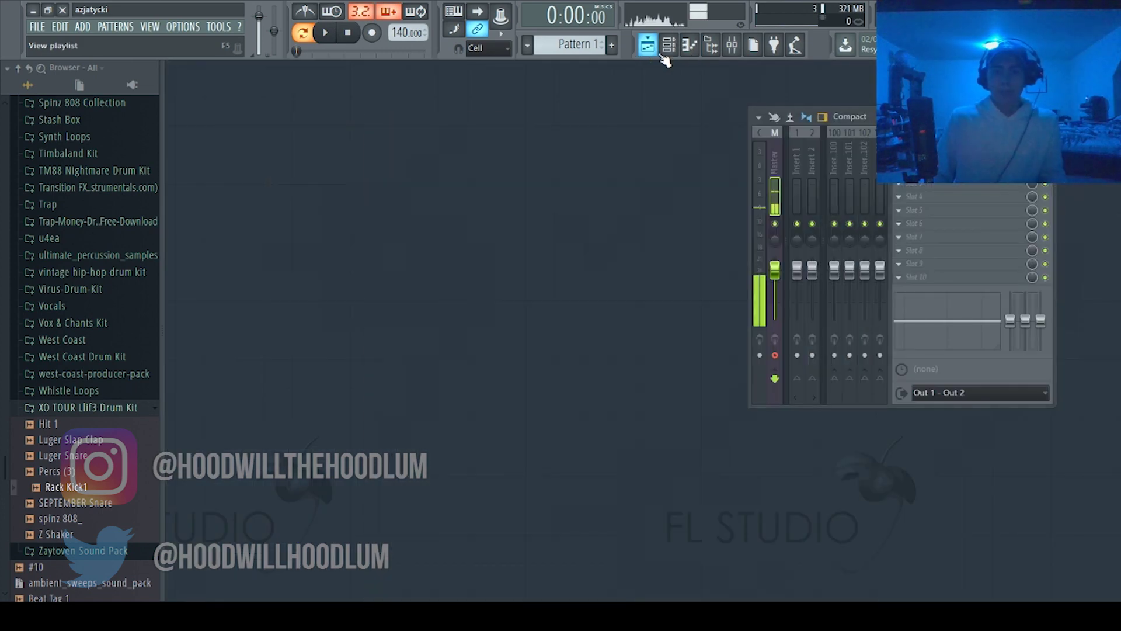
{"action": "left_click", "coordinate": [647, 45]}
{"action": "left_click", "coordinate": [669, 44]}
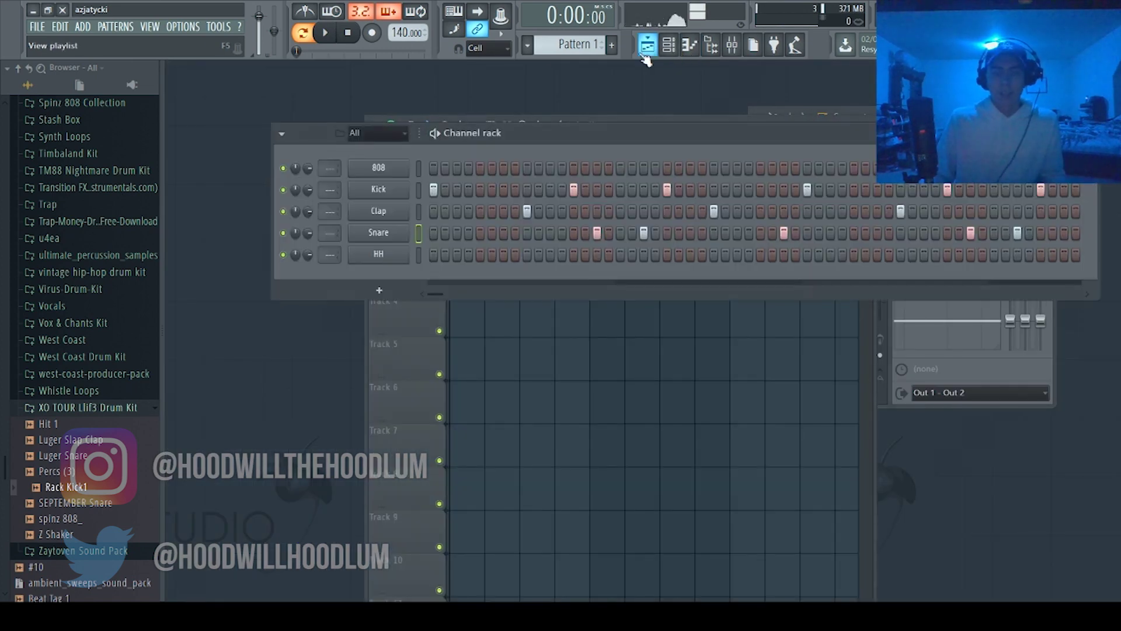
{"action": "left_click", "coordinate": [401, 257]}
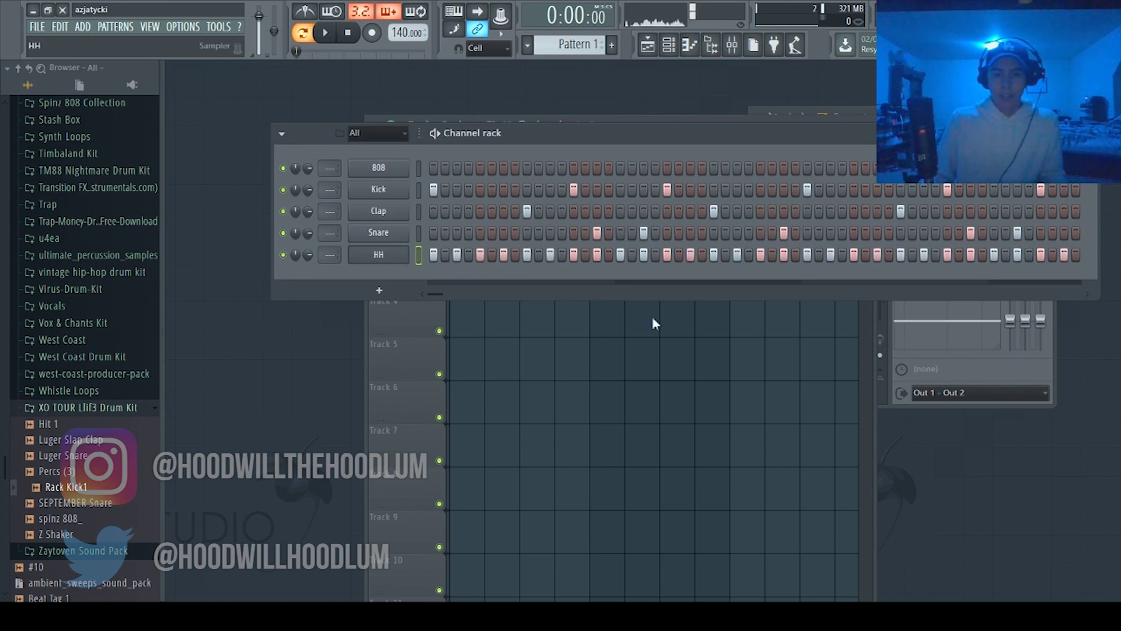
{"action": "key", "text": "space"}
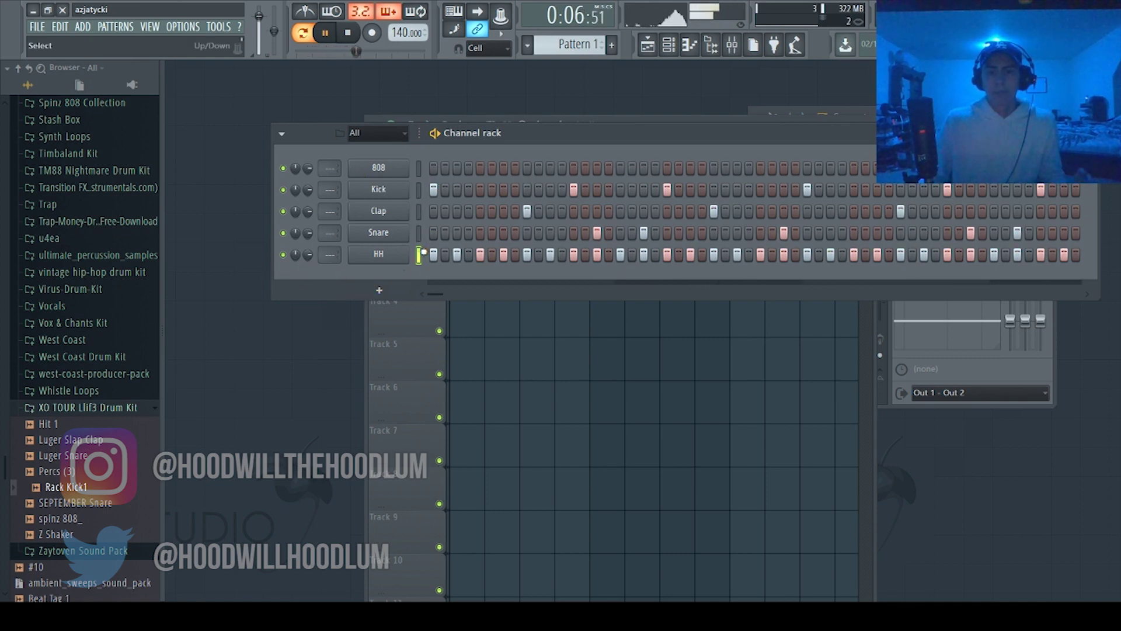
{"action": "key", "text": "space"}
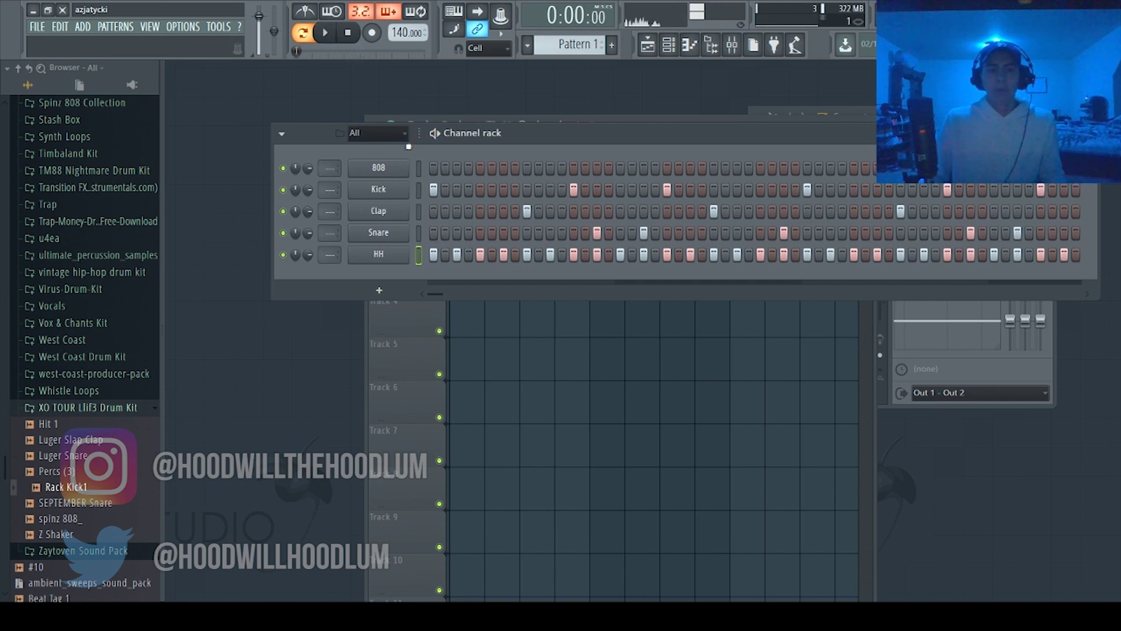
Step: Open the HH channel's notes in the piano roll
{"action": "left_click", "coordinate": [404, 170]}
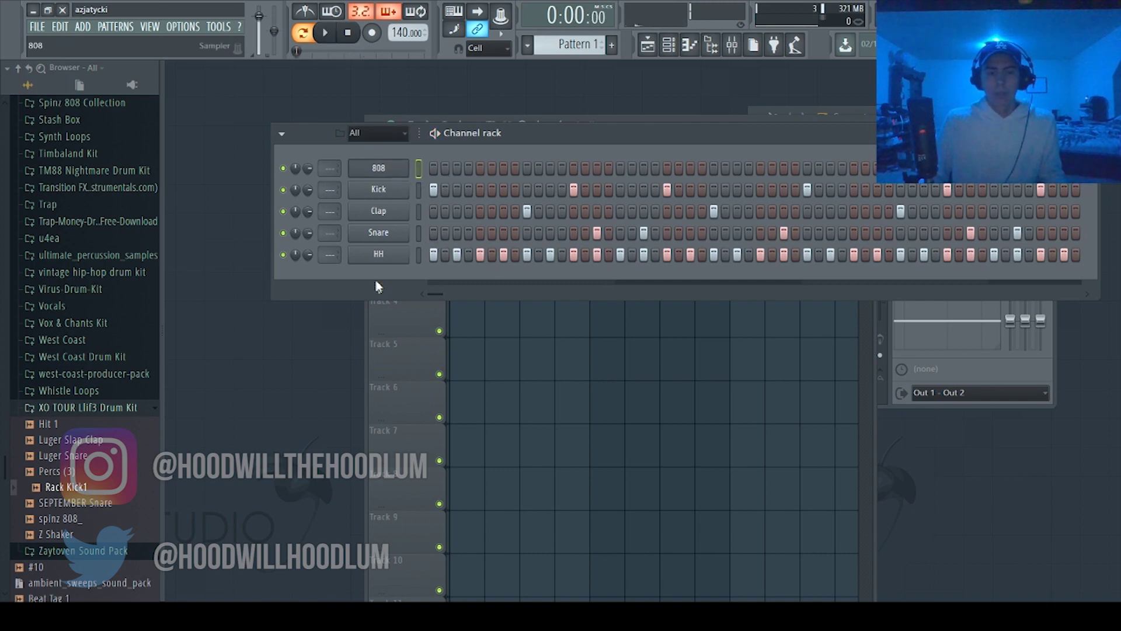
{"action": "left_click", "coordinate": [419, 255]}
{"action": "key", "text": "F7"}
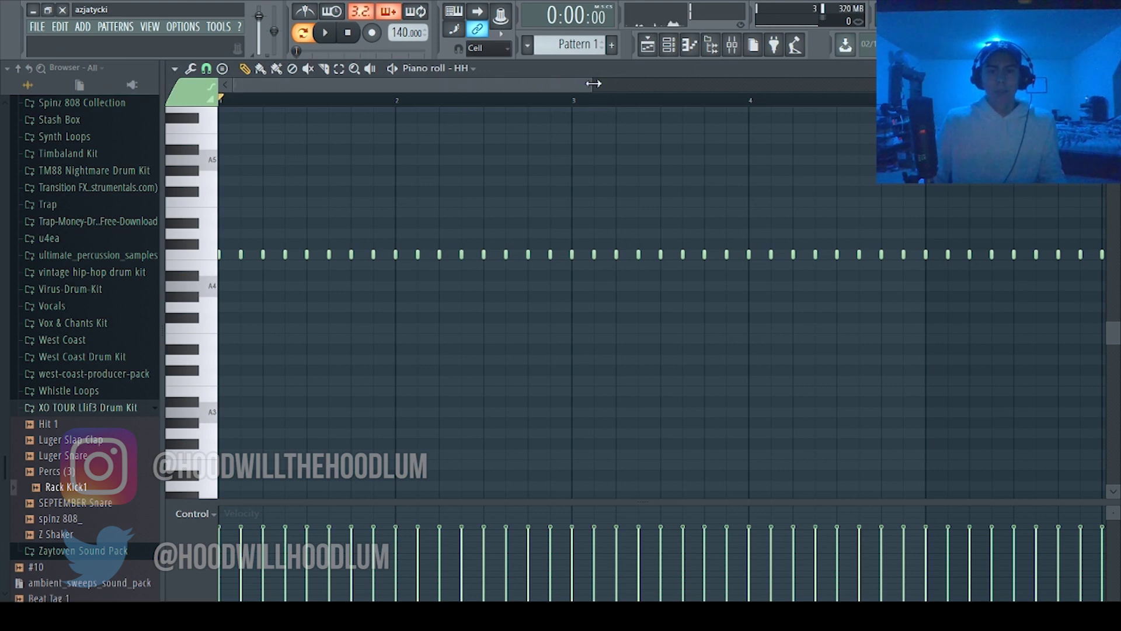
{"action": "left_click_drag", "start_coordinate": [594, 84], "coordinate": [458, 119]}
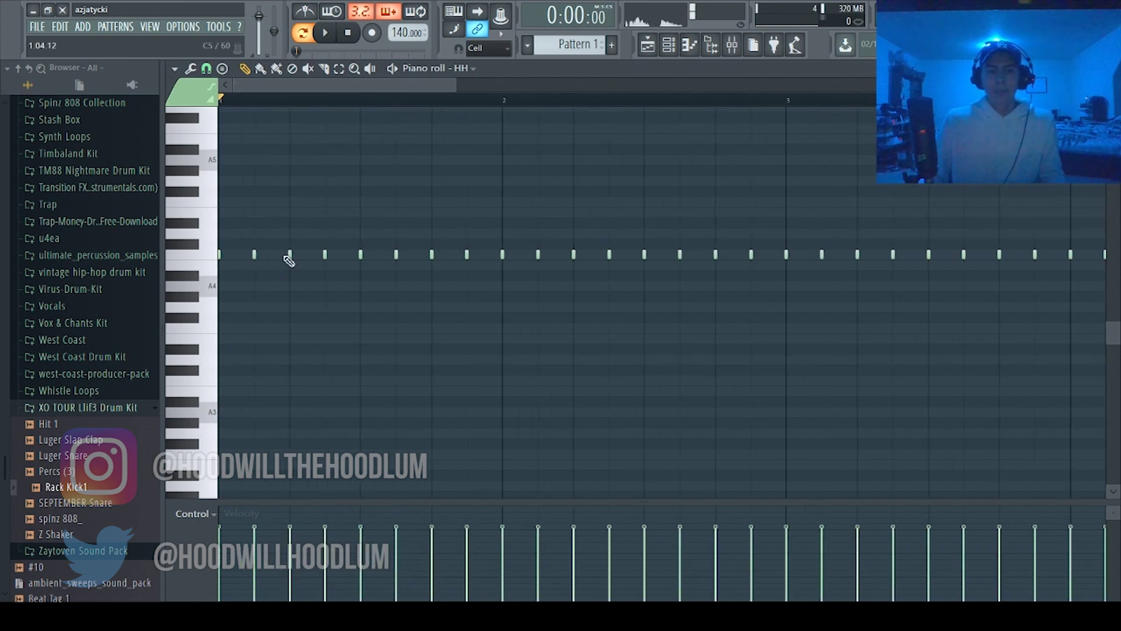
Step: Lengthen a bar-1 hi-hat note and chop it into a four-note roll, then audition it
{"action": "left_click_drag", "start_coordinate": [310, 256], "coordinate": [307, 257]}
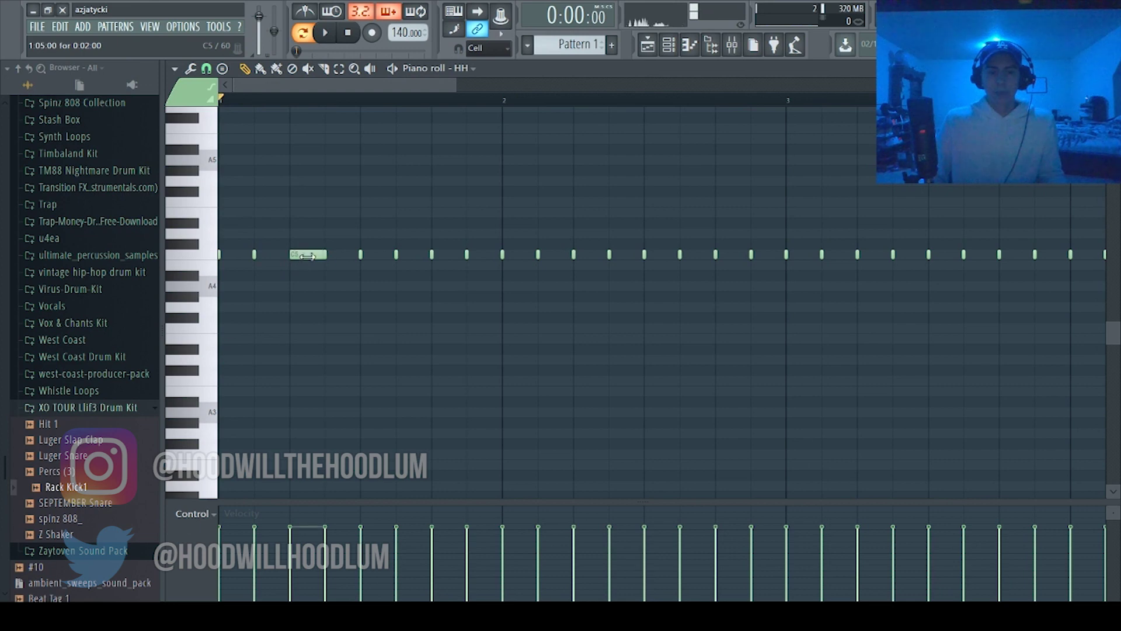
{"action": "right_click", "coordinate": [313, 255]}
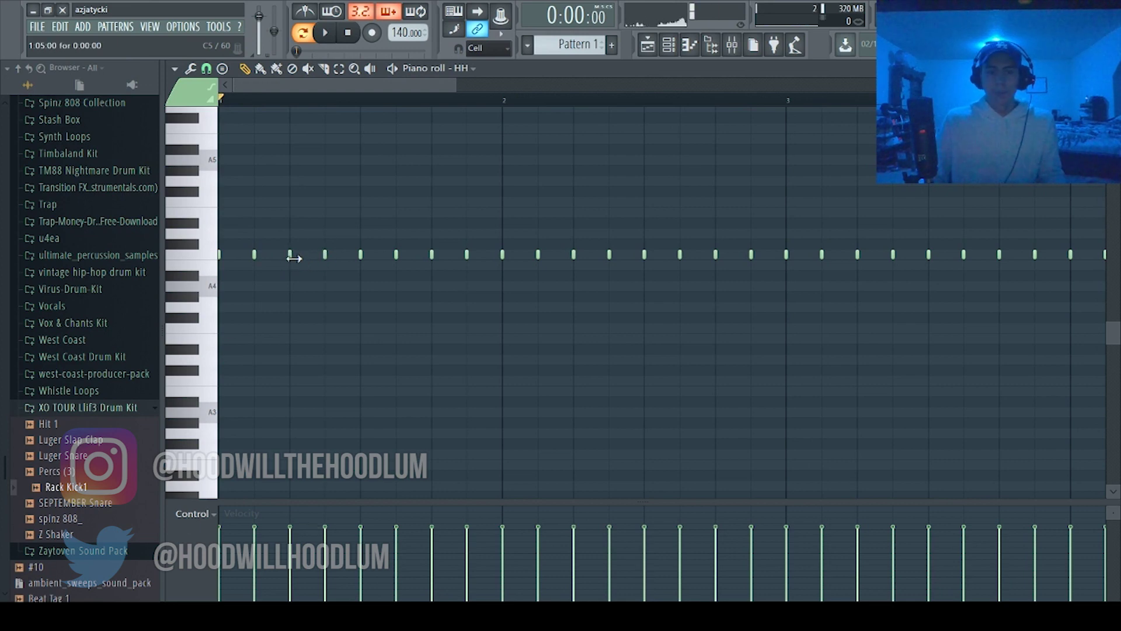
{"action": "left_click_drag", "start_coordinate": [292, 257], "coordinate": [319, 258]}
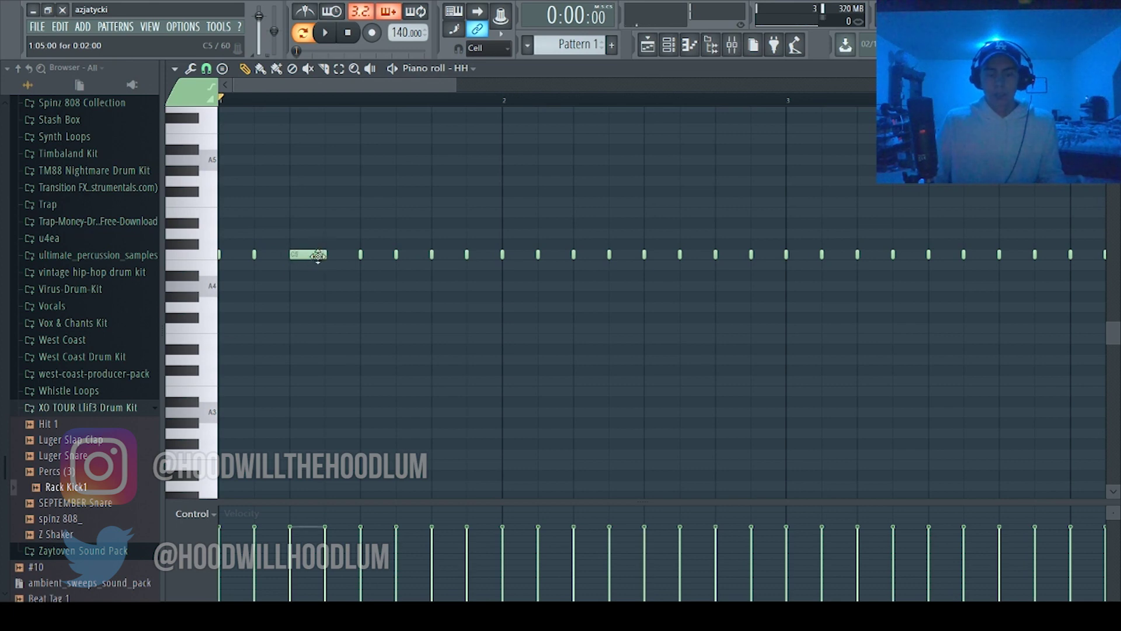
{"action": "left_click", "coordinate": [304, 254]}
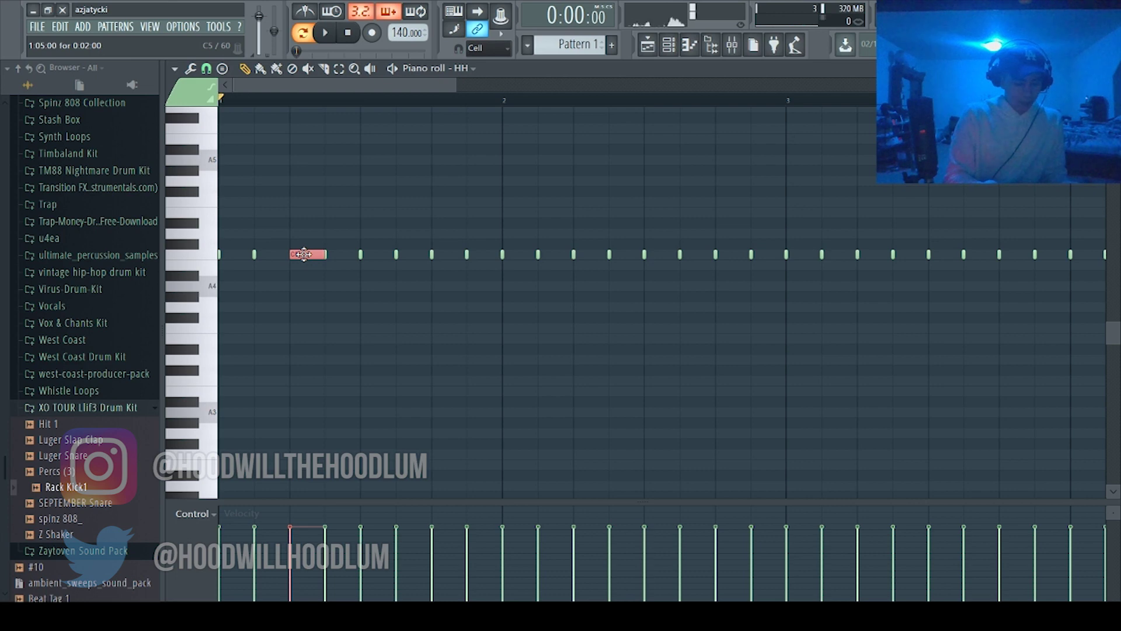
{"action": "key", "text": "ctrl+u"}
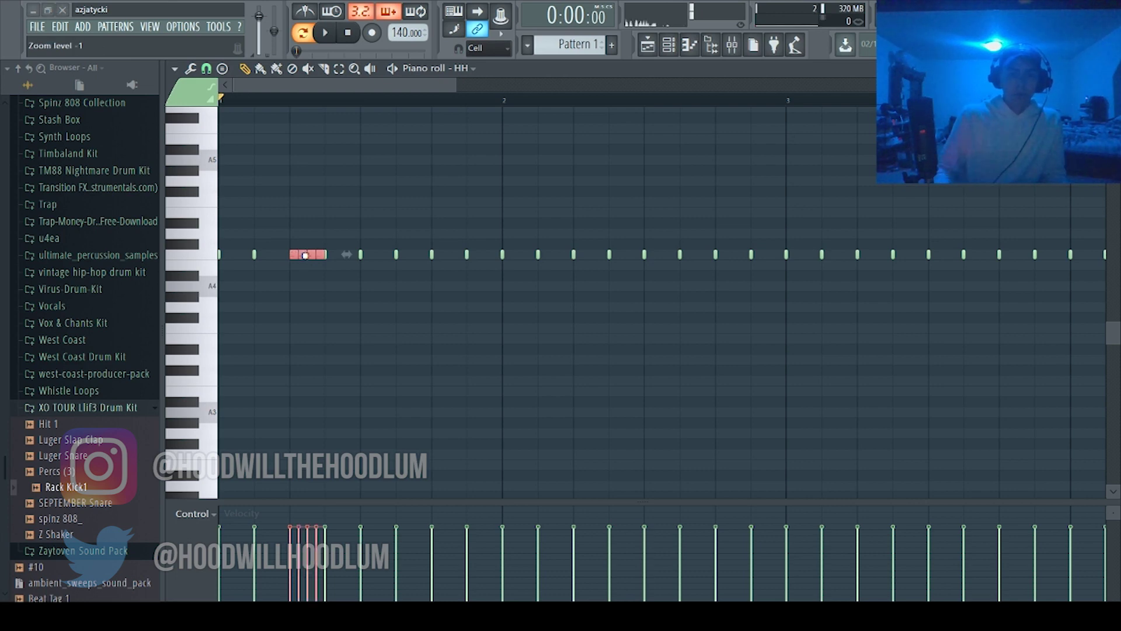
{"action": "key", "text": "space"}
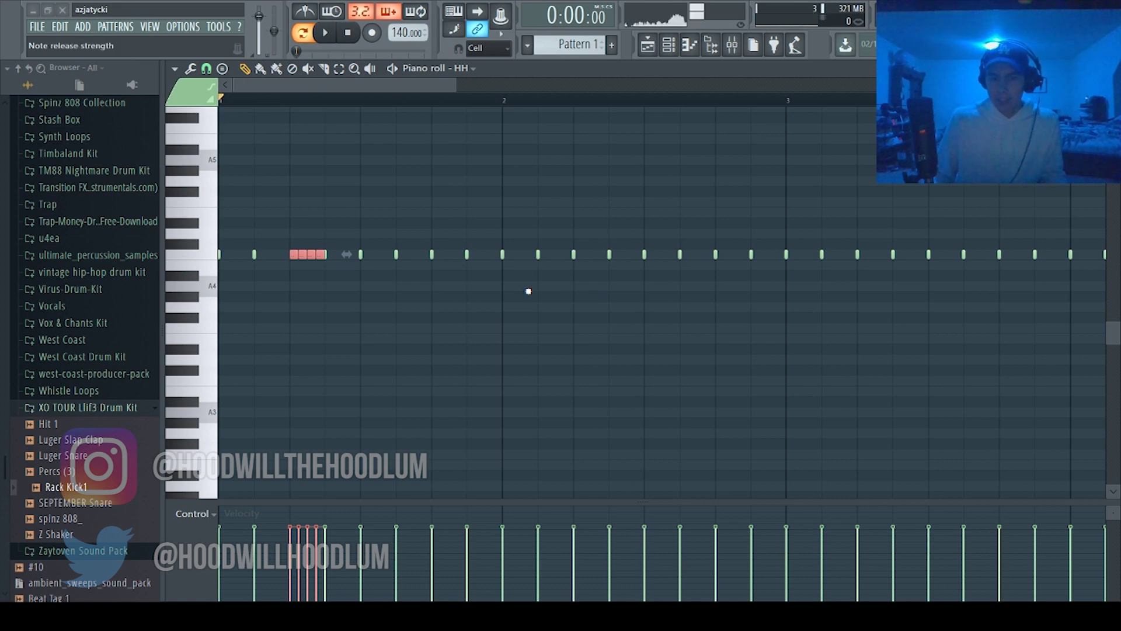
{"action": "key", "text": "space"}
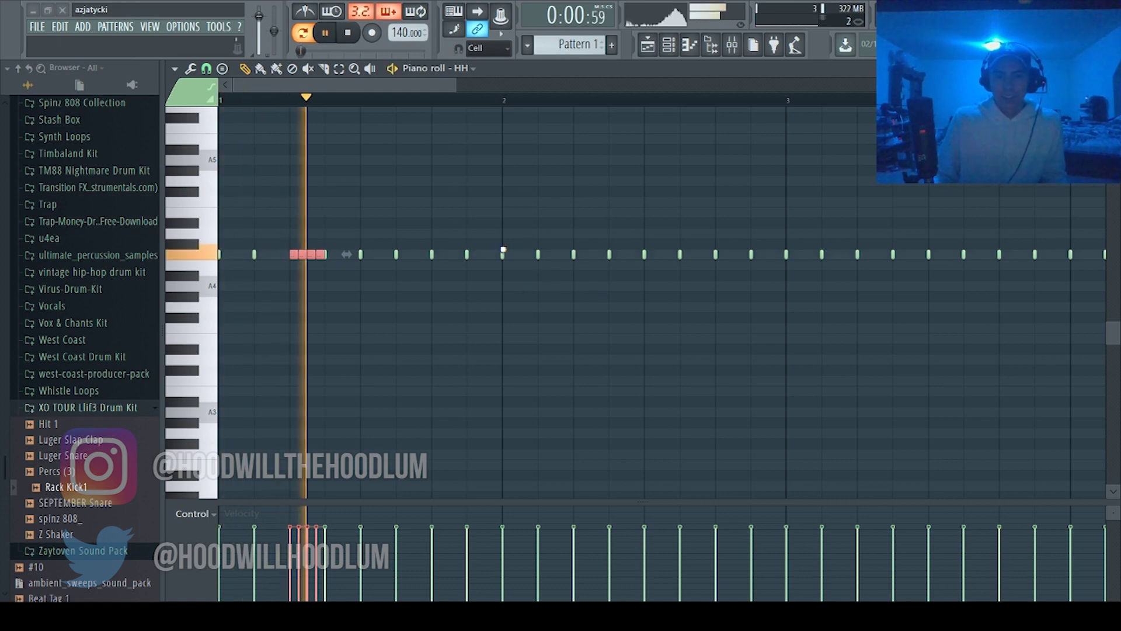
Step: Delete all hi-hat notes from bar 3 through bar 8
{"action": "key", "text": "ctrl+d"}
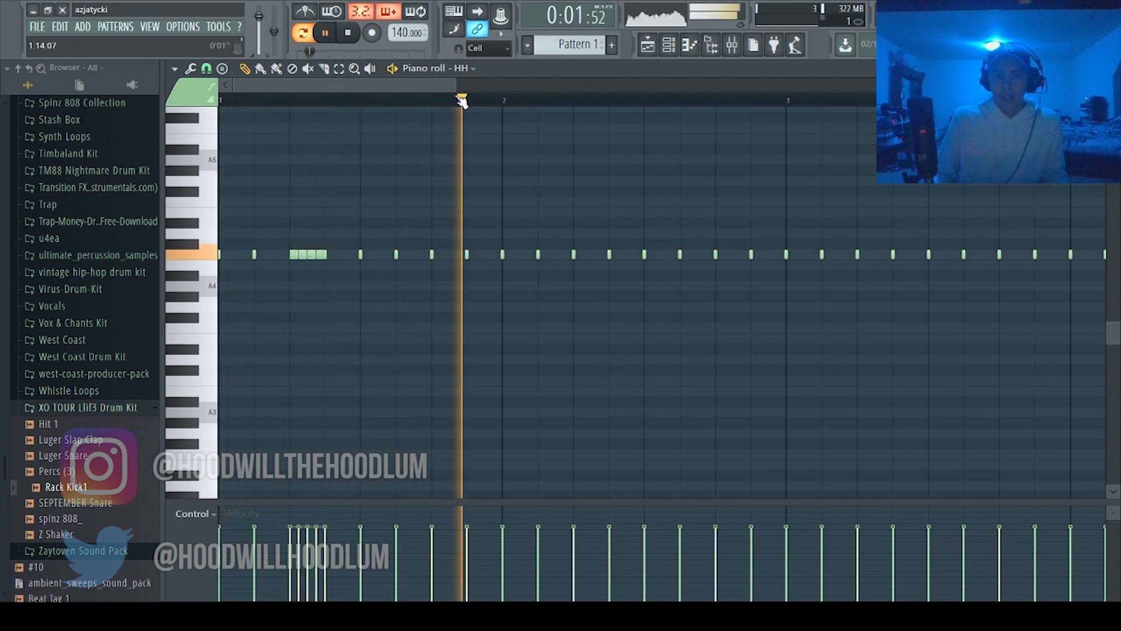
{"action": "left_click_drag", "start_coordinate": [455, 86], "coordinate": [931, 86]}
{"action": "key", "text": "space"}
{"action": "left_click_drag", "start_coordinate": [905, 208], "coordinate": [367, 317]}
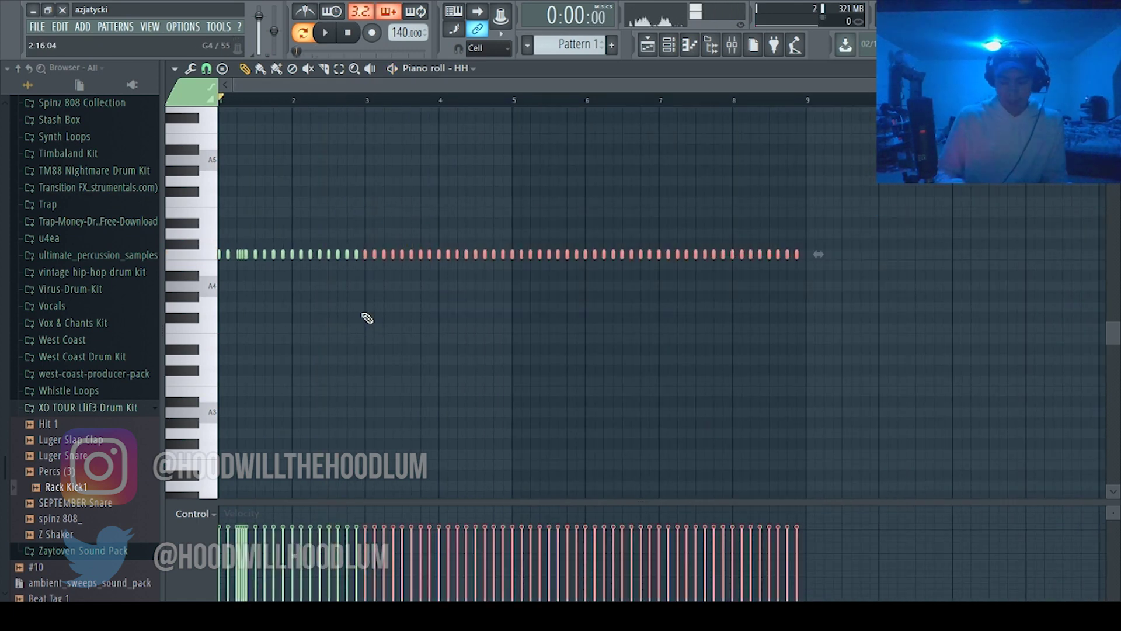
{"action": "key", "text": "Delete"}
Step: Copy the two-bar hi-hat pattern into bars 3–4
{"action": "key", "text": "ctrl+a"}
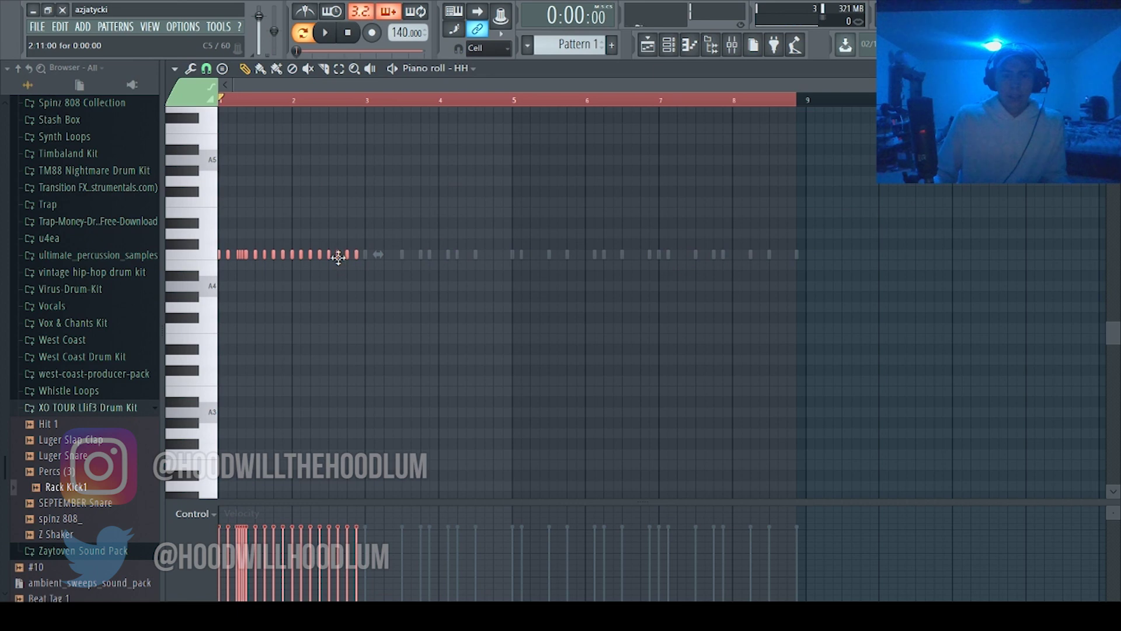
{"action": "mouse_move", "coordinate": [338, 258]}
{"action": "left_mouse_down"}
{"action": "mouse_move", "coordinate": [558, 238]}
{"action": "mouse_move", "coordinate": [488, 259]}
{"action": "left_mouse_up"}
{"action": "left_click", "coordinate": [530, 141], "text": "ctrl"}
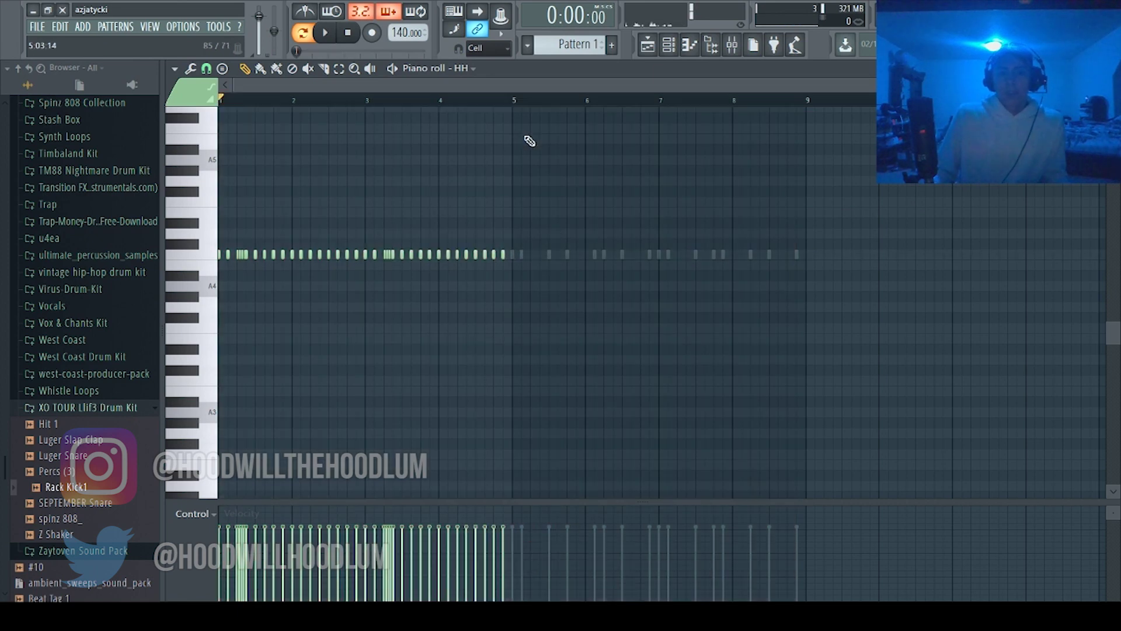
{"action": "key", "text": "space"}
Step: Copy the four hi-hat bars into bars 5–8 and play the full pattern
{"action": "key", "text": "ctrl+a"}
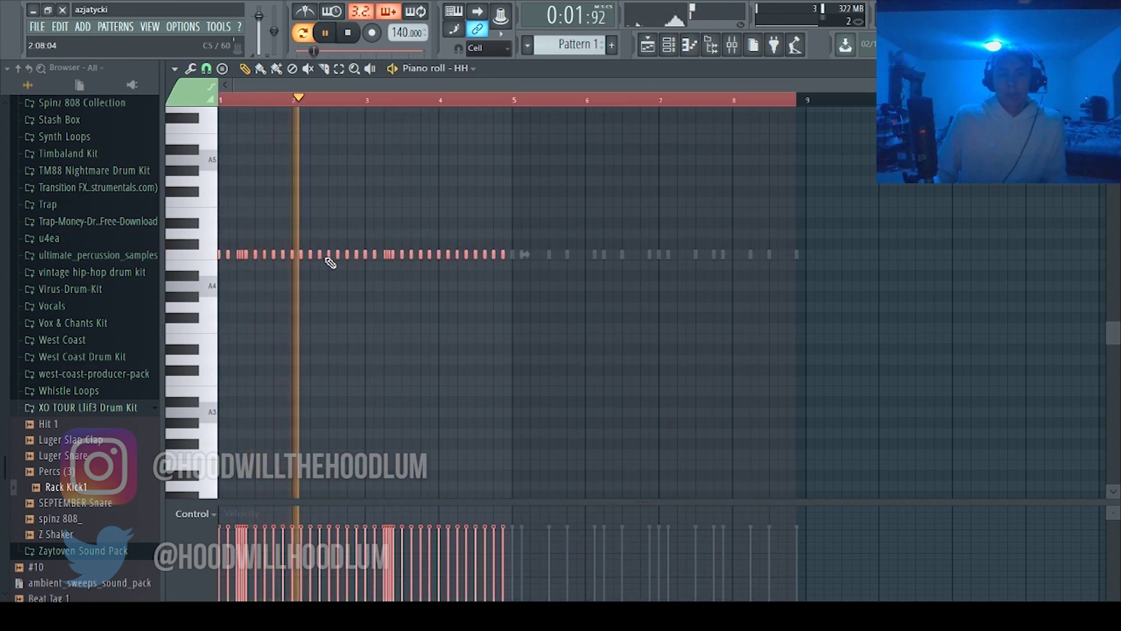
{"action": "mouse_move", "coordinate": [320, 255]}
{"action": "left_mouse_down"}
{"action": "mouse_move", "coordinate": [691, 261]}
{"action": "mouse_move", "coordinate": [618, 270]}
{"action": "left_mouse_up"}
{"action": "left_click", "coordinate": [675, 120], "text": "ctrl"}
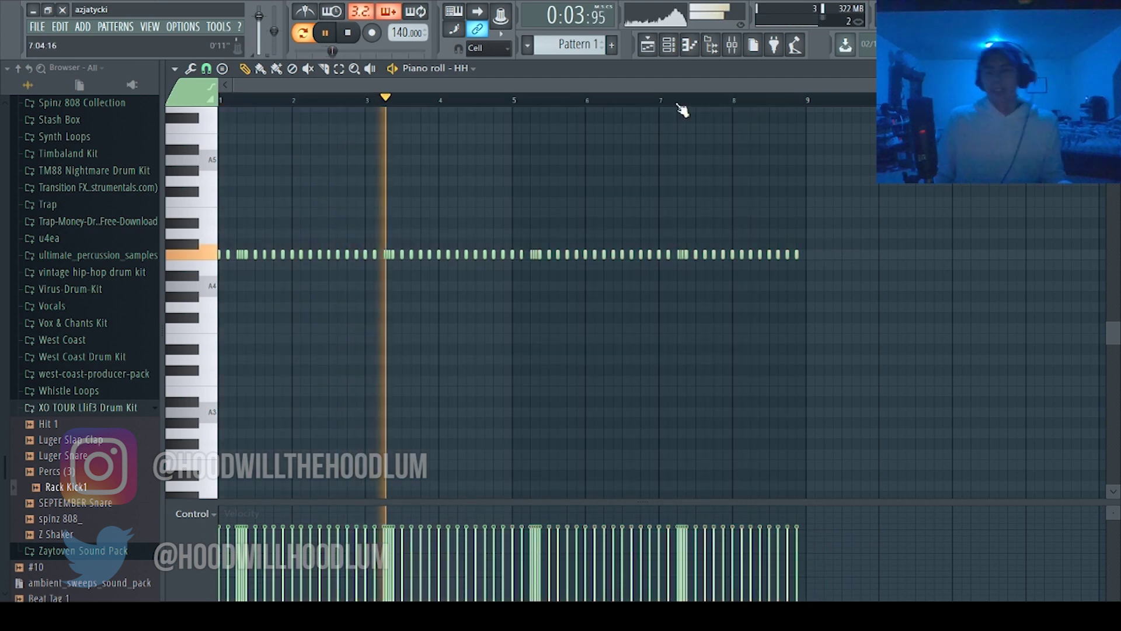
{"action": "key", "text": "space"}
{"action": "key", "text": "space"}
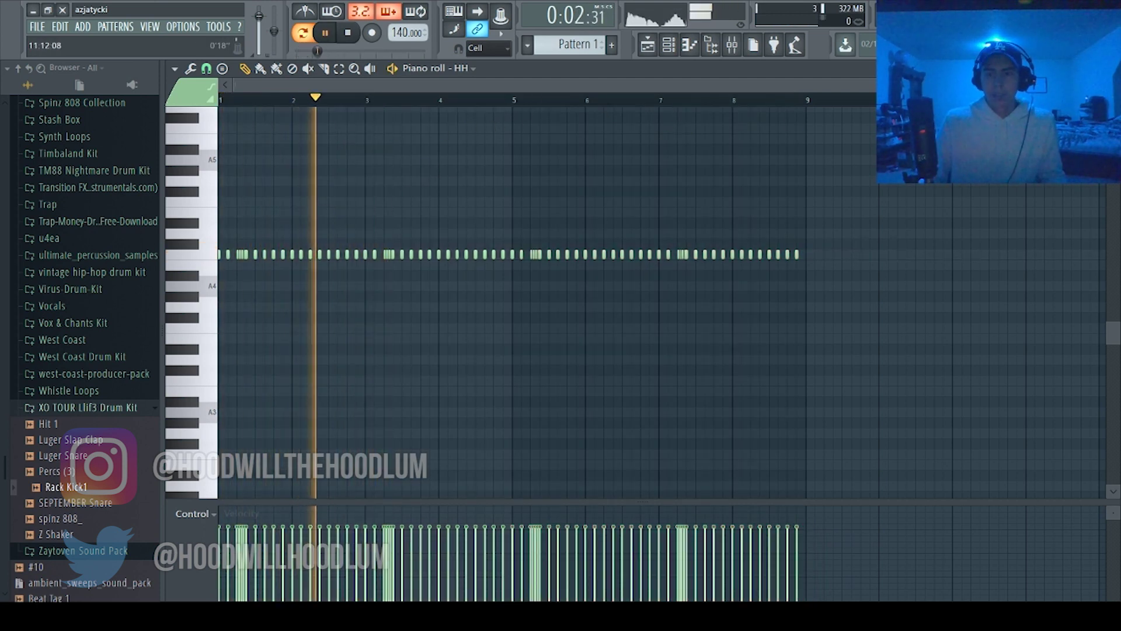
{"action": "left_click_drag", "start_coordinate": [1092, 86], "coordinate": [466, 113]}
{"action": "key", "text": "space"}
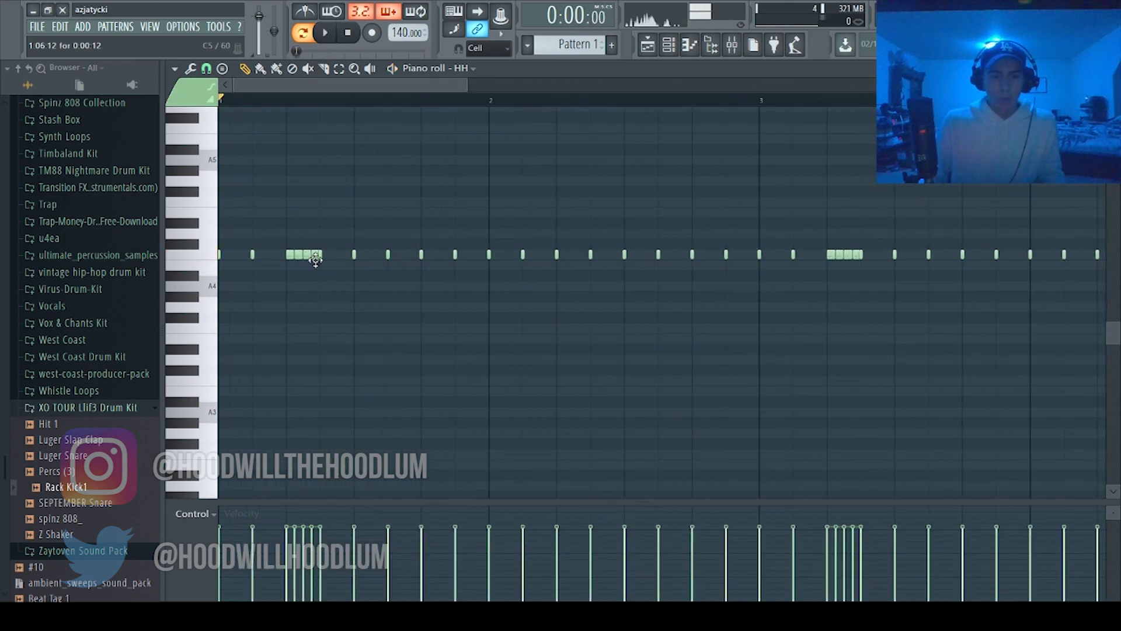
Step: Select the four bar-1 roll notes and chop them into eight, auditioning the result
{"action": "left_click_drag", "start_coordinate": [315, 260], "coordinate": [283, 261]}
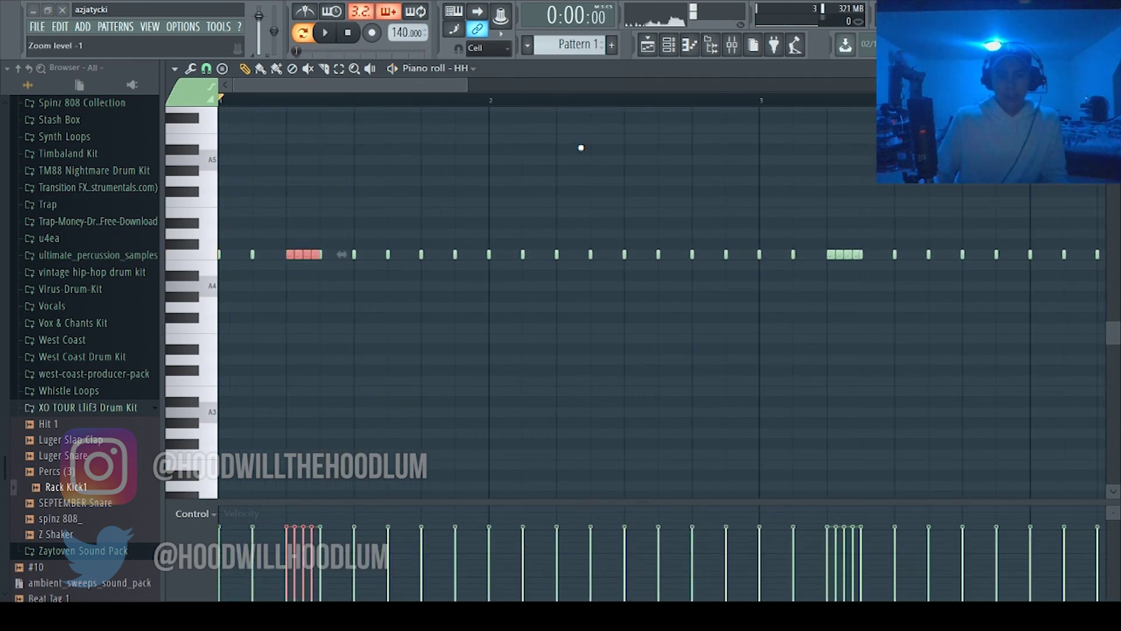
{"action": "key", "text": "space"}
{"action": "key", "text": "space"}
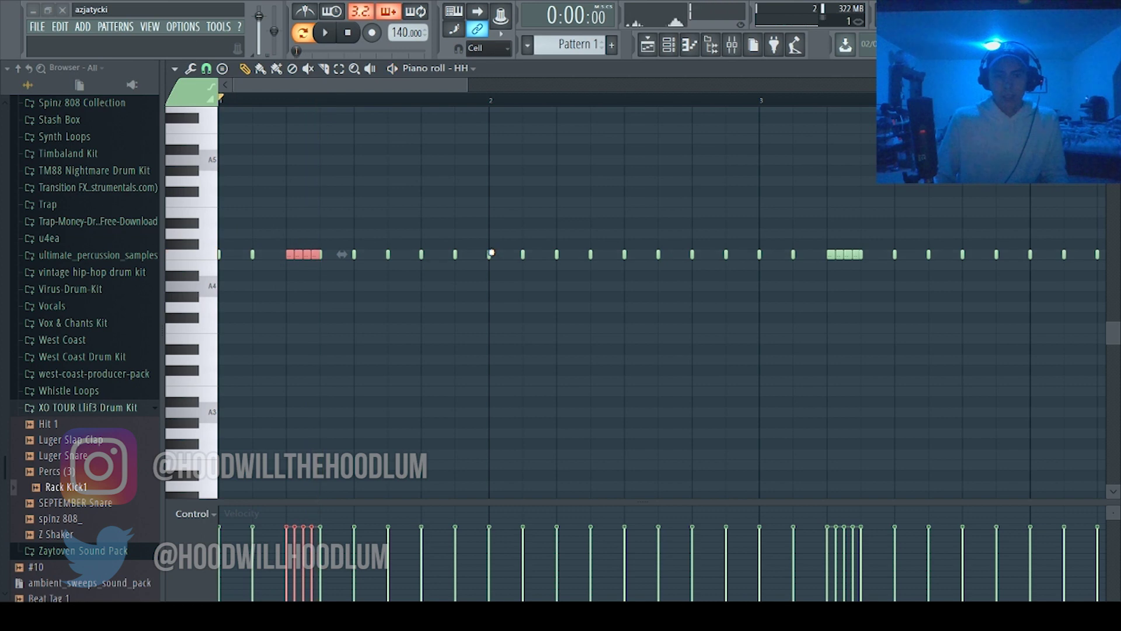
{"action": "key", "text": "alt+u"}
{"action": "key", "text": "space"}
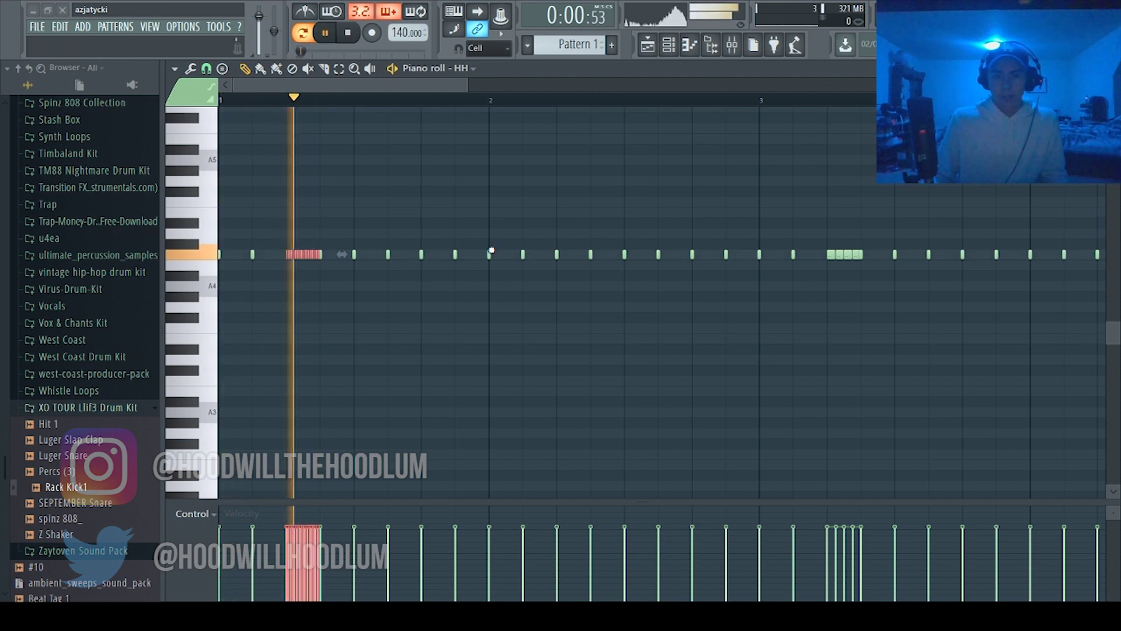
{"action": "key", "text": "space"}
{"action": "key", "text": "space"}
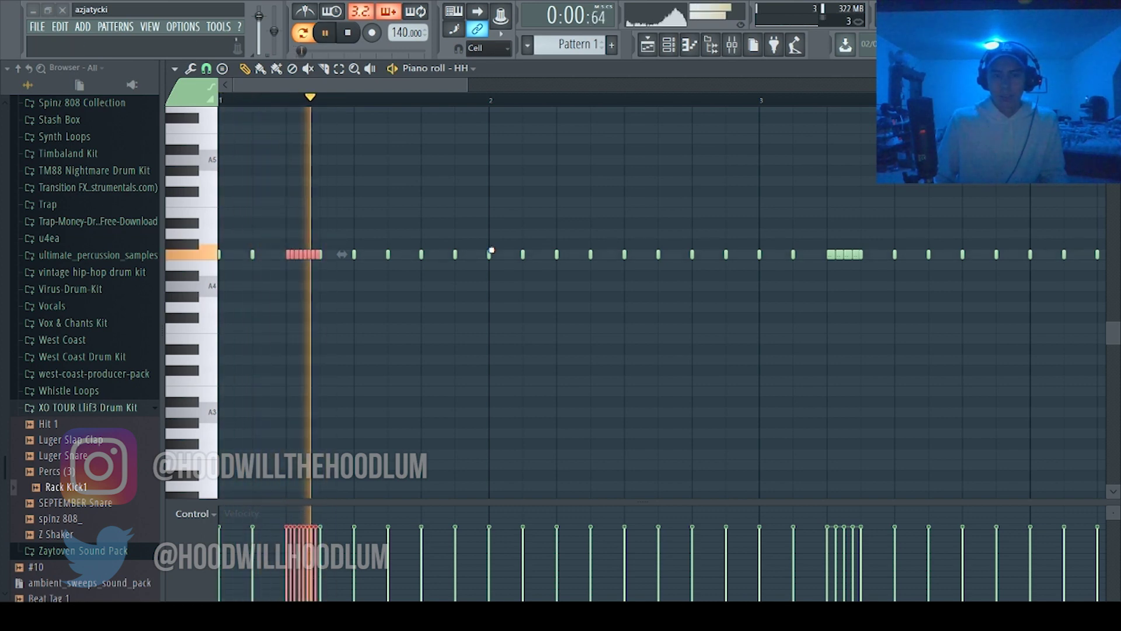
{"action": "key", "text": "space"}
{"action": "key", "text": "ctrl+z"}
Step: Compare the four- and eight-note versions, finally keeping the roll chopped into eight
{"action": "key", "text": "space"}
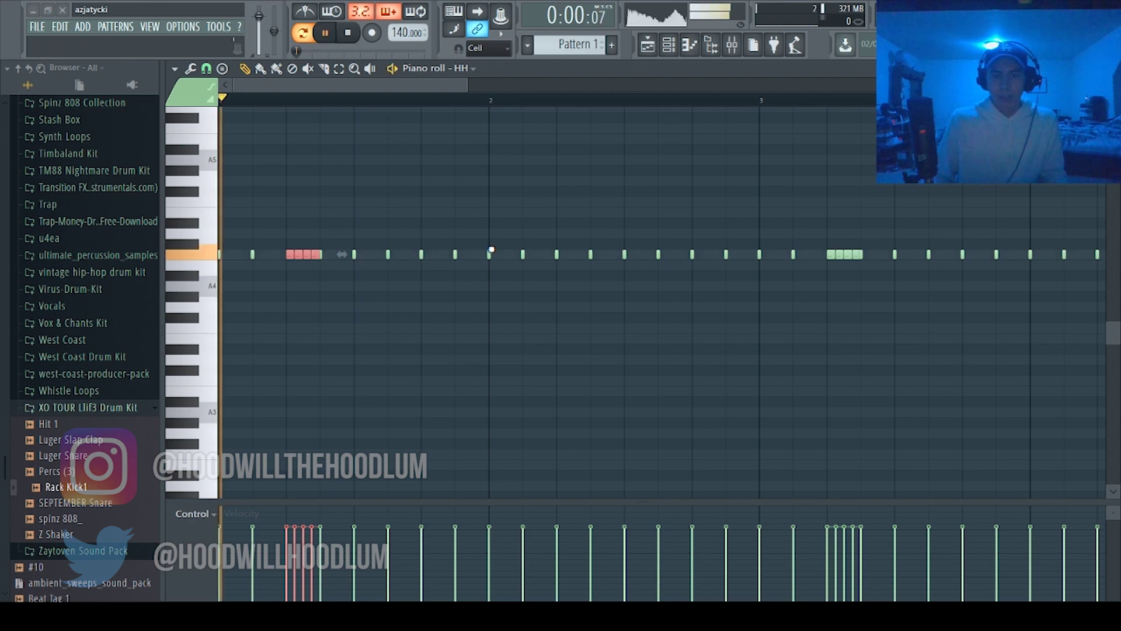
{"action": "key", "text": "space"}
{"action": "key", "text": "alt+u"}
{"action": "key", "text": "space"}
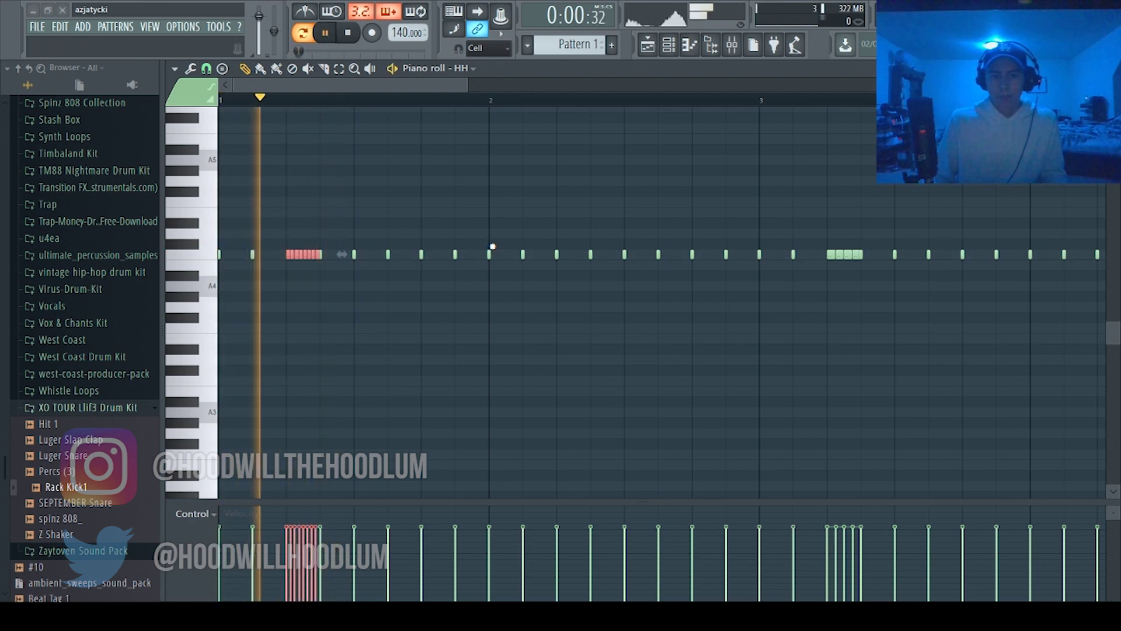
{"action": "key", "text": "space"}
{"action": "key", "text": "ctrl+z"}
{"action": "key", "text": "space"}
{"action": "key", "text": "space"}
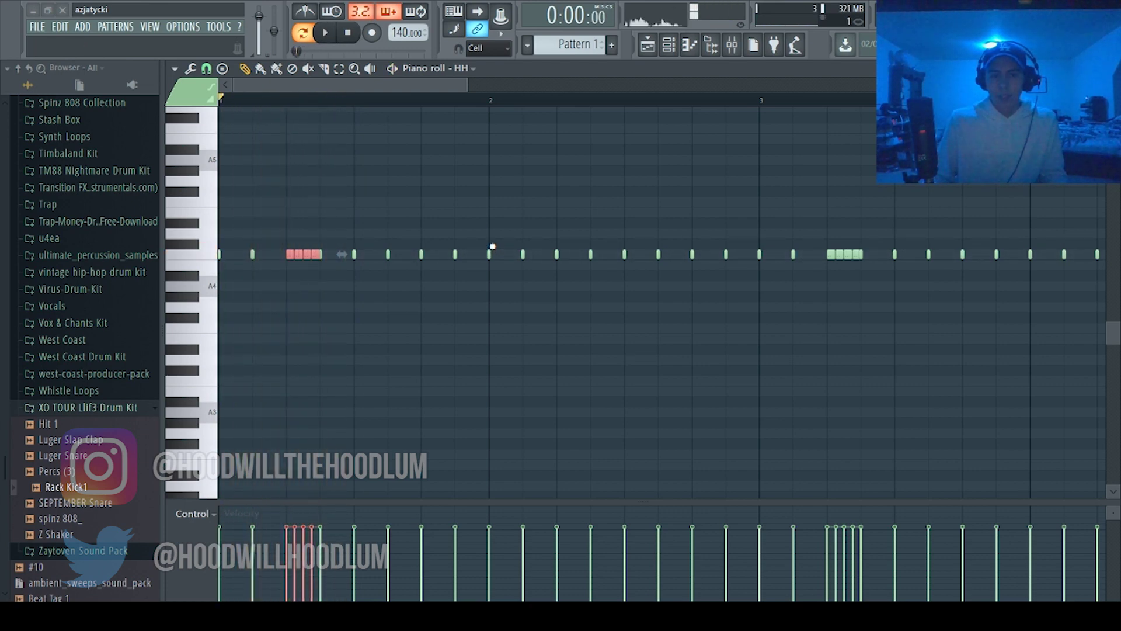
{"action": "key", "text": "alt+u"}
{"action": "key", "text": "space"}
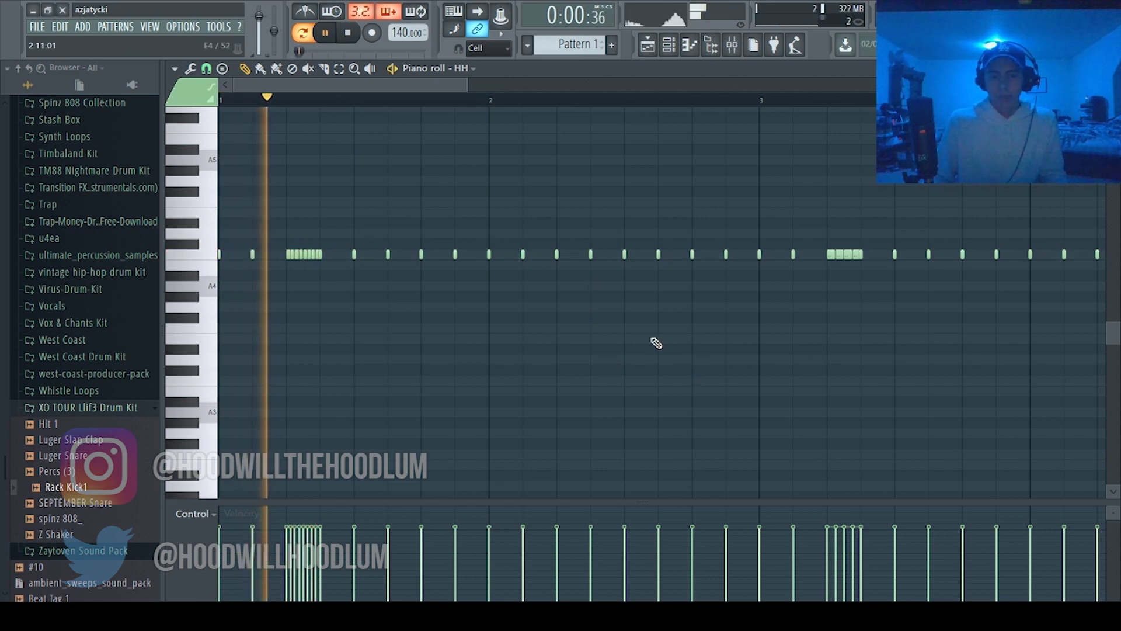
Step: Lengthen another C5 hi-hat note and chop it into a second short roll
{"action": "scroll", "coordinate": [527, 174], "scroll_direction": "down", "scroll_amount": 2}
{"action": "key", "text": "space"}
{"action": "left_click_drag", "start_coordinate": [452, 254], "coordinate": [467, 254]}
{"action": "key", "text": "alt+u"}
{"action": "key", "text": "space"}
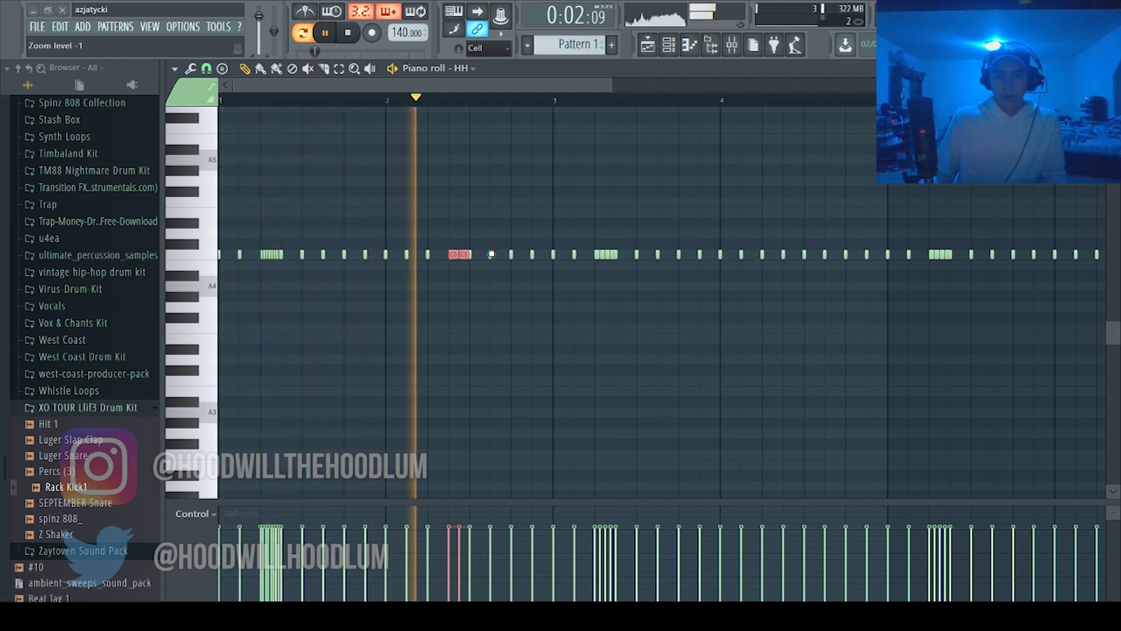
{"action": "key", "text": "space"}
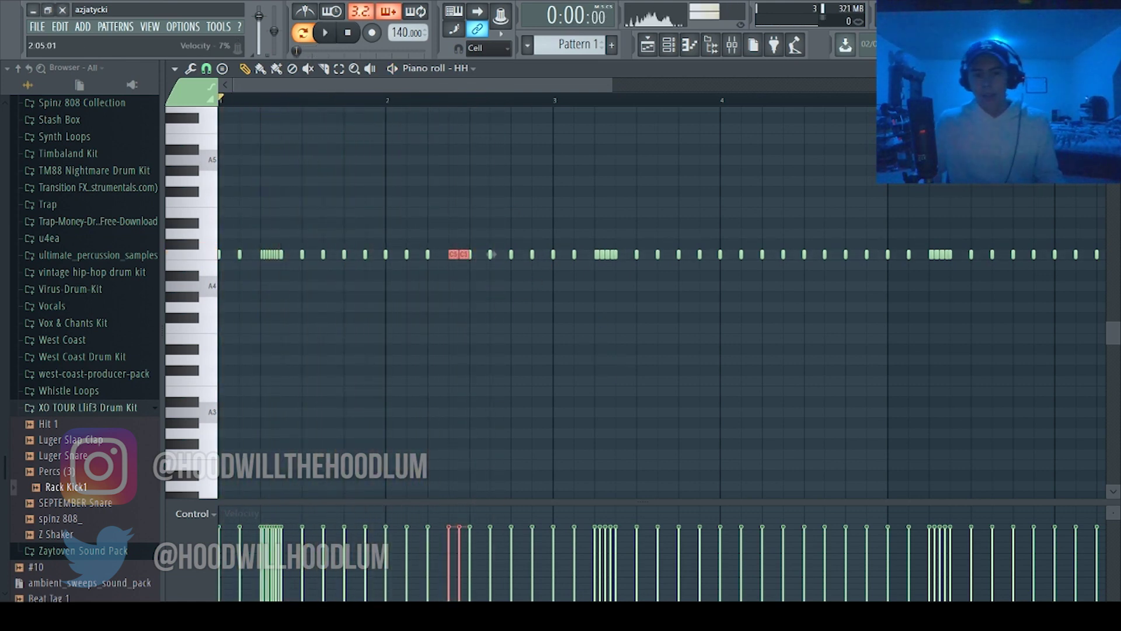
{"action": "left_click", "coordinate": [442, 360], "text": "ctrl"}
Step: Drag the last seven notes of the first roll down to B4 and play the eight-bar loop
{"action": "left_click_drag", "start_coordinate": [289, 256], "coordinate": [260, 257]}
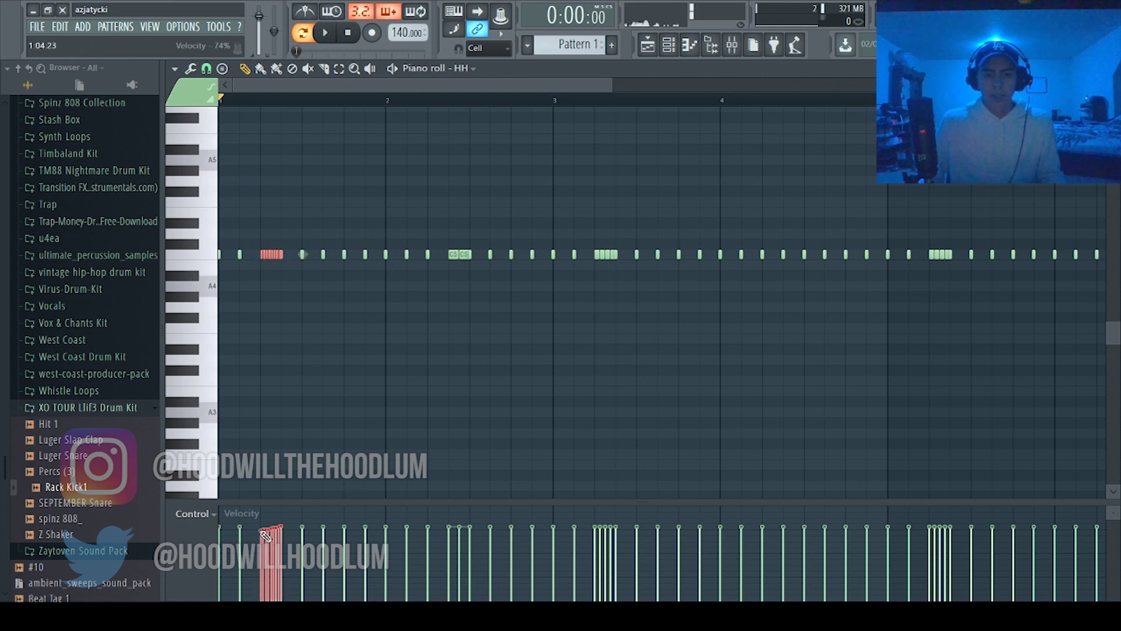
{"action": "left_click", "coordinate": [363, 311], "text": "ctrl"}
{"action": "key", "text": "space"}
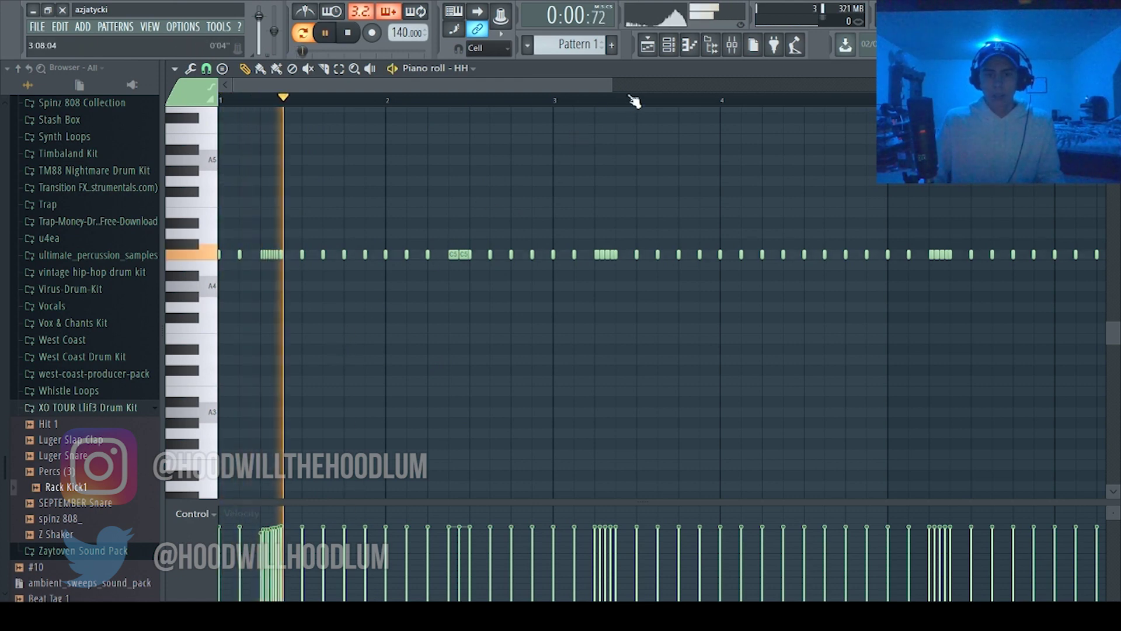
{"action": "key", "text": "space"}
{"action": "left_click_drag", "start_coordinate": [611, 86], "coordinate": [288, 174]}
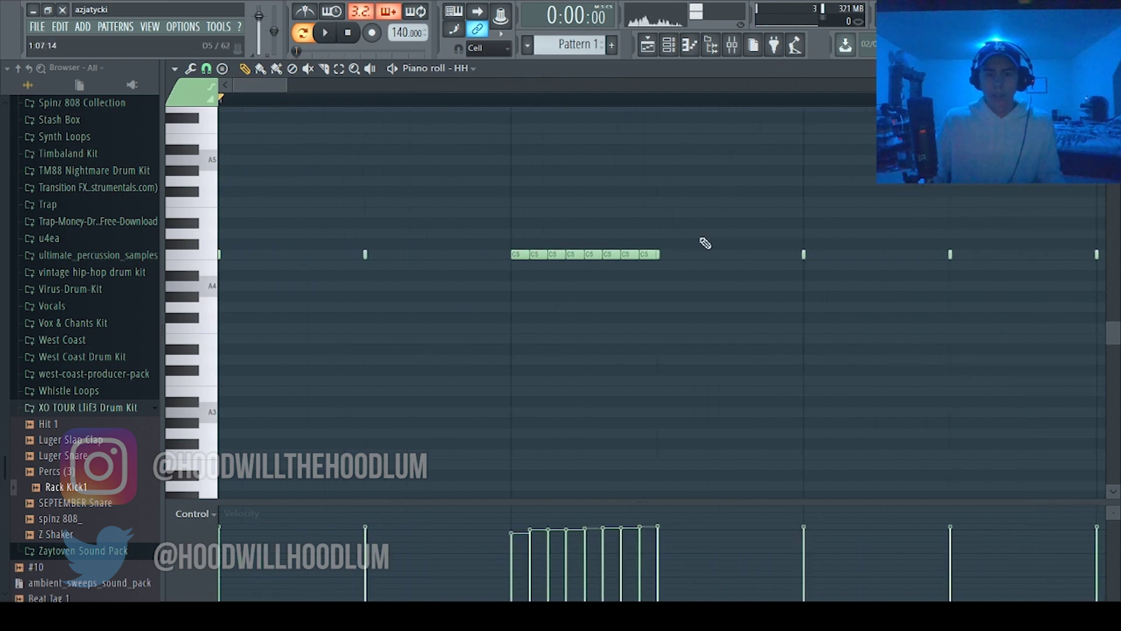
{"action": "left_click_drag", "start_coordinate": [695, 249], "coordinate": [539, 274]}
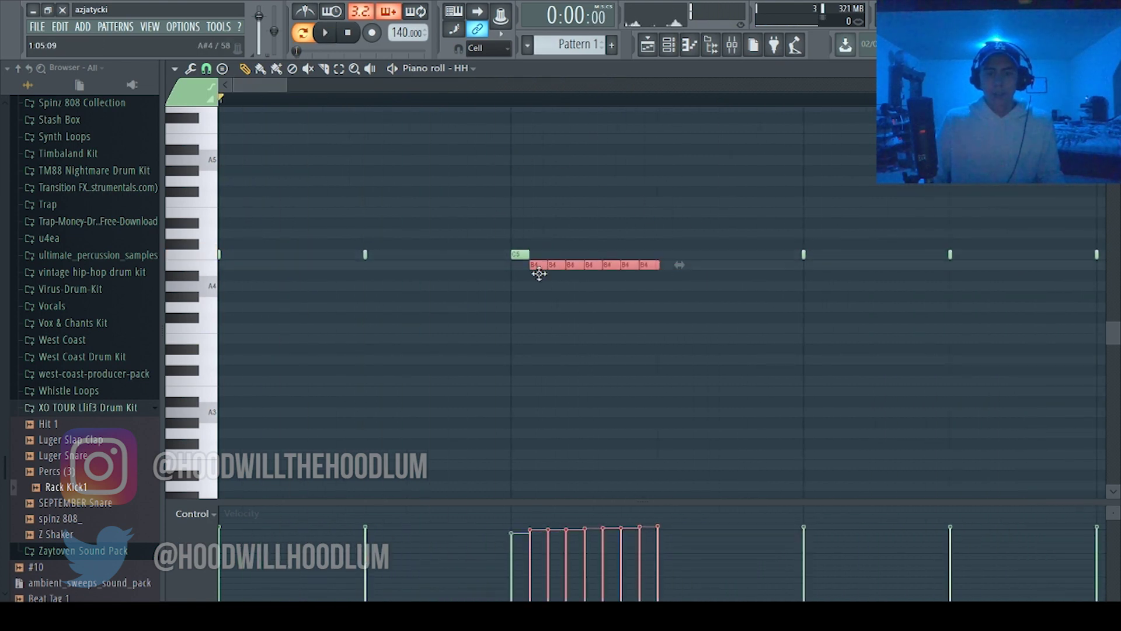
{"action": "key", "text": "space"}
{"action": "key", "text": "ctrl+d"}
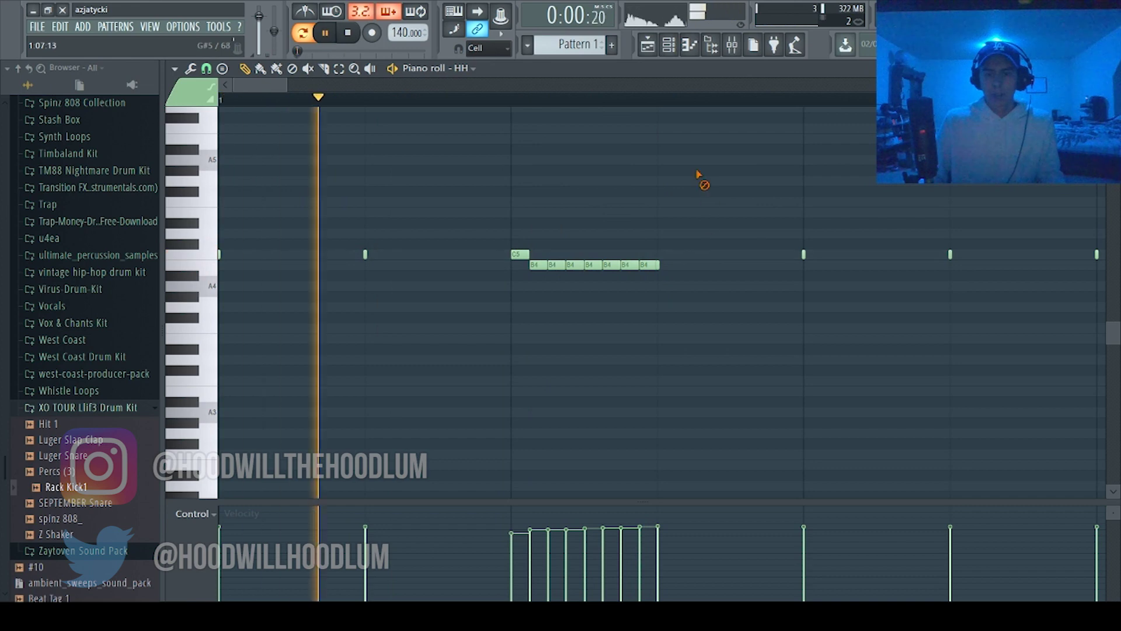
{"action": "key", "text": "space"}
{"action": "left_click_drag", "start_coordinate": [287, 87], "coordinate": [1098, 88]}
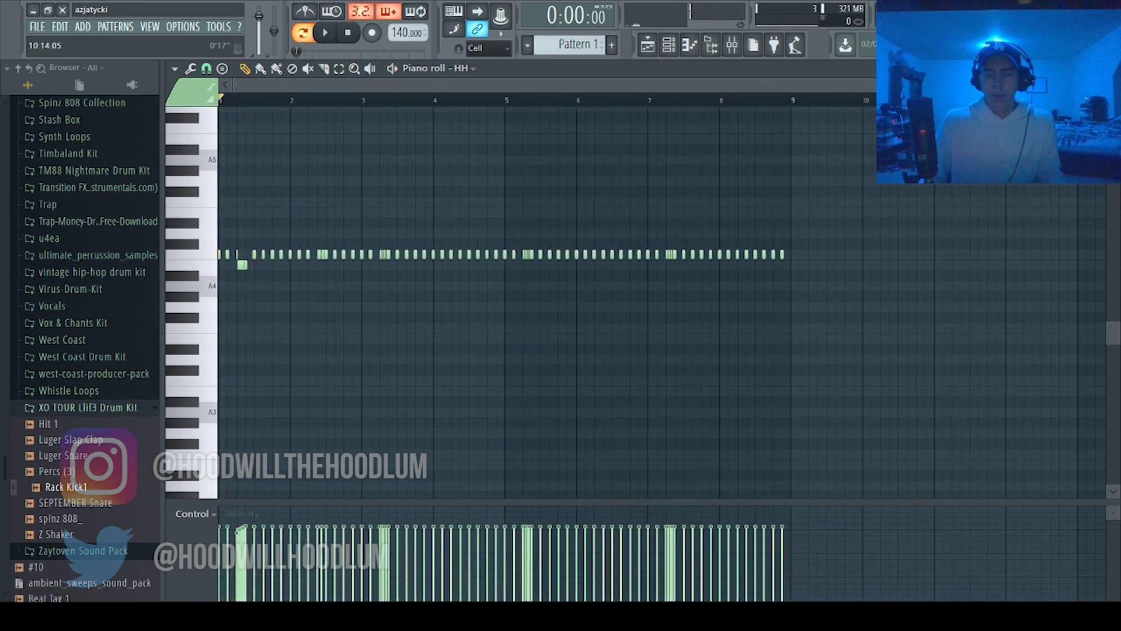
{"action": "key", "text": "space"}
Step: Paste the kick rhythm onto the 808 as legato notes, extend the last note, move the first to A4
{"action": "left_click", "coordinate": [689, 45]}
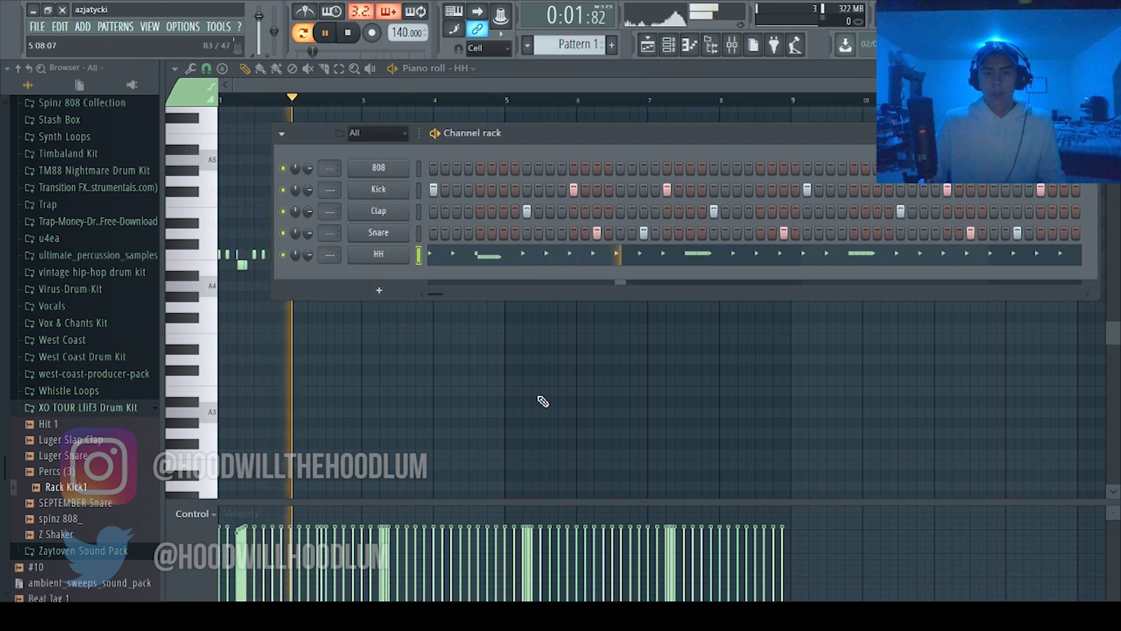
{"action": "key", "text": "F6"}
{"action": "key", "text": "F6"}
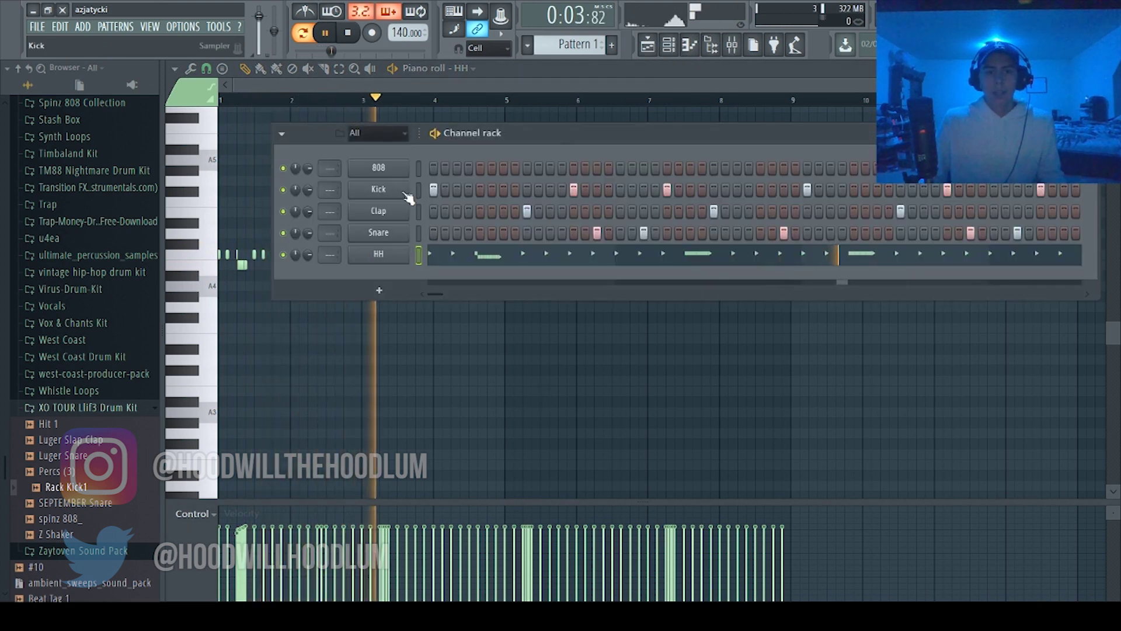
{"action": "key", "text": "space"}
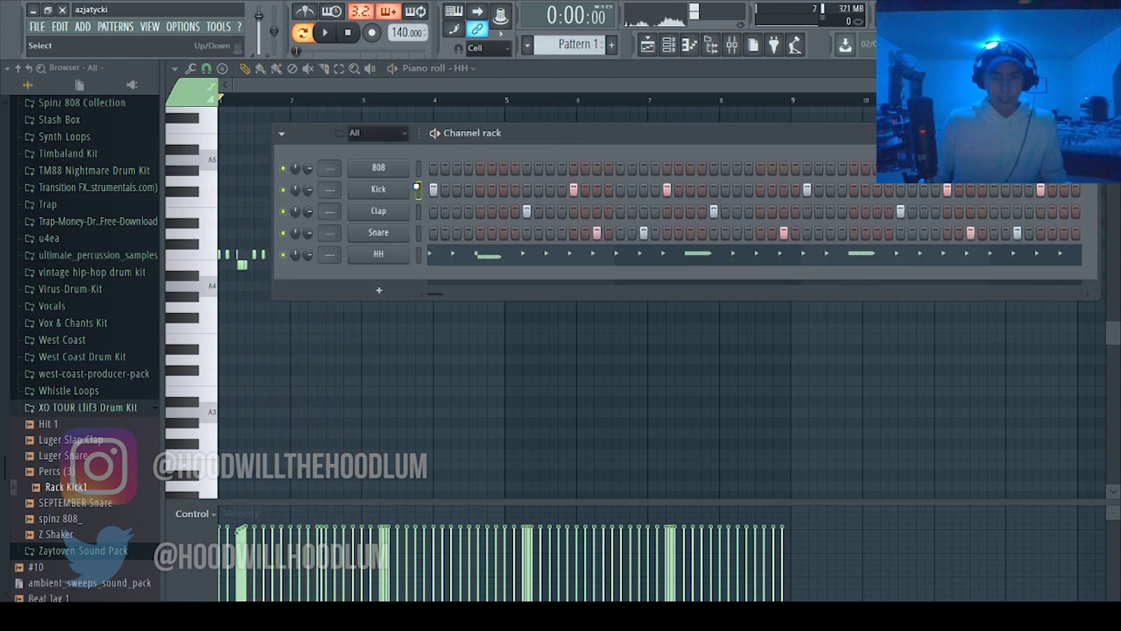
{"action": "key", "text": "ctrl+v"}
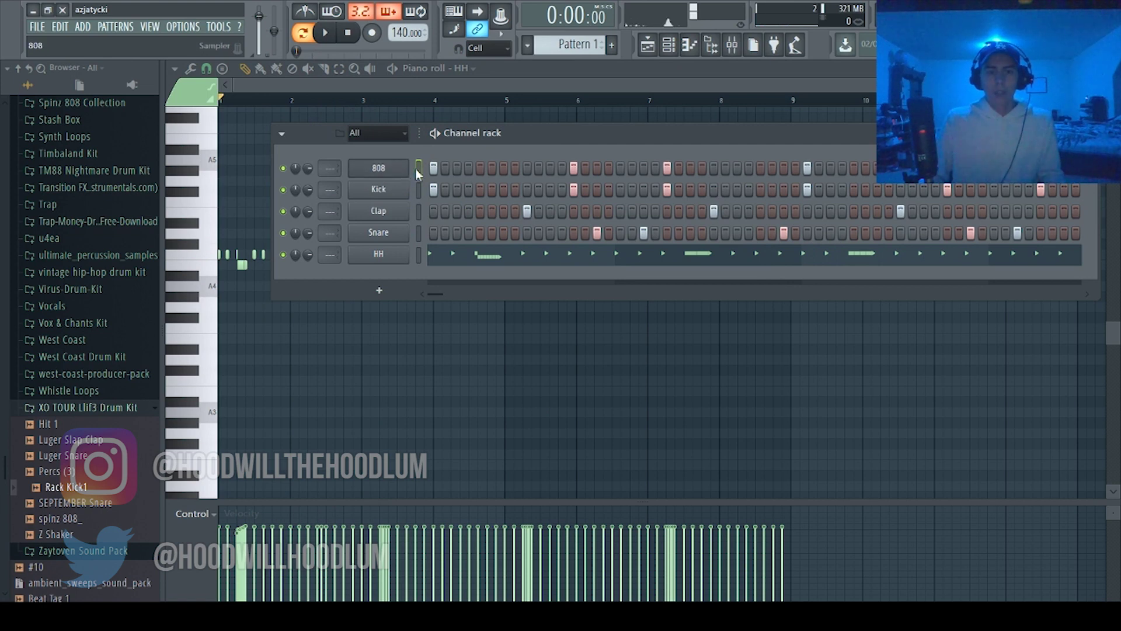
{"action": "key", "text": "F7"}
{"action": "key", "text": "ctrl+a"}
{"action": "key", "text": "ctrl+l"}
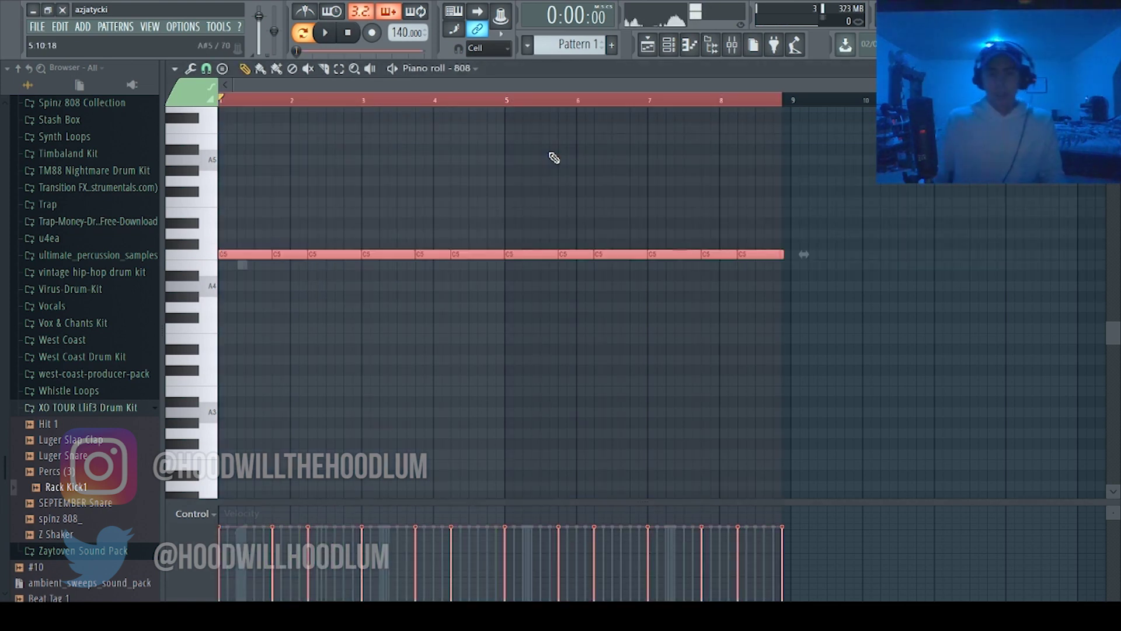
{"action": "key", "text": "ctrl+d"}
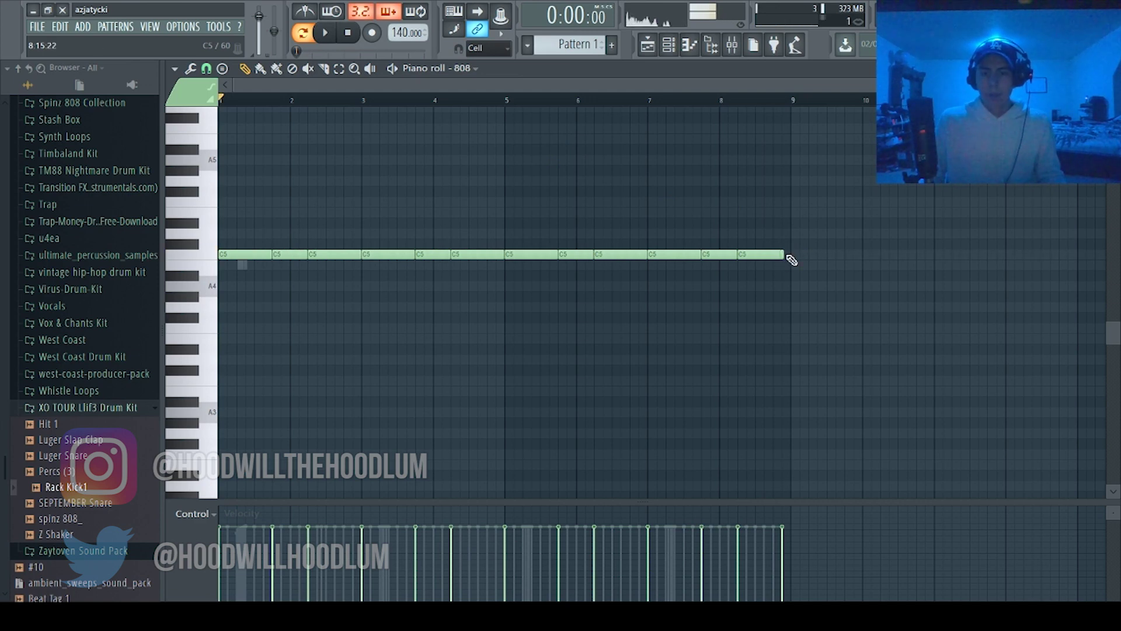
{"action": "left_click_drag", "start_coordinate": [789, 255], "coordinate": [794, 255]}
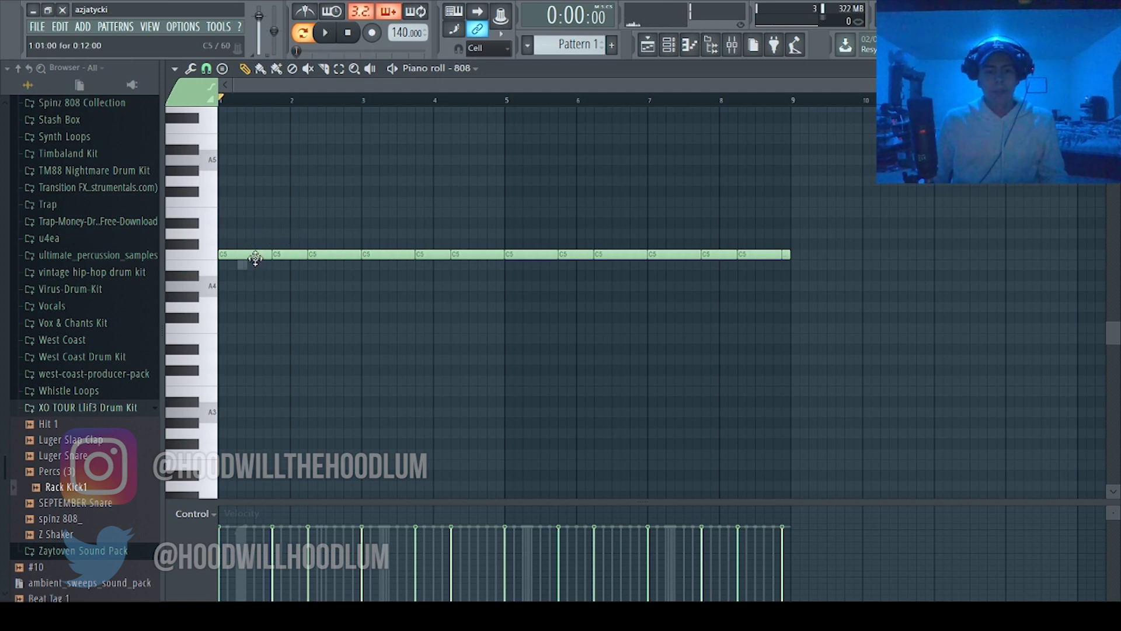
{"action": "left_click_drag", "start_coordinate": [244, 256], "coordinate": [246, 286]}
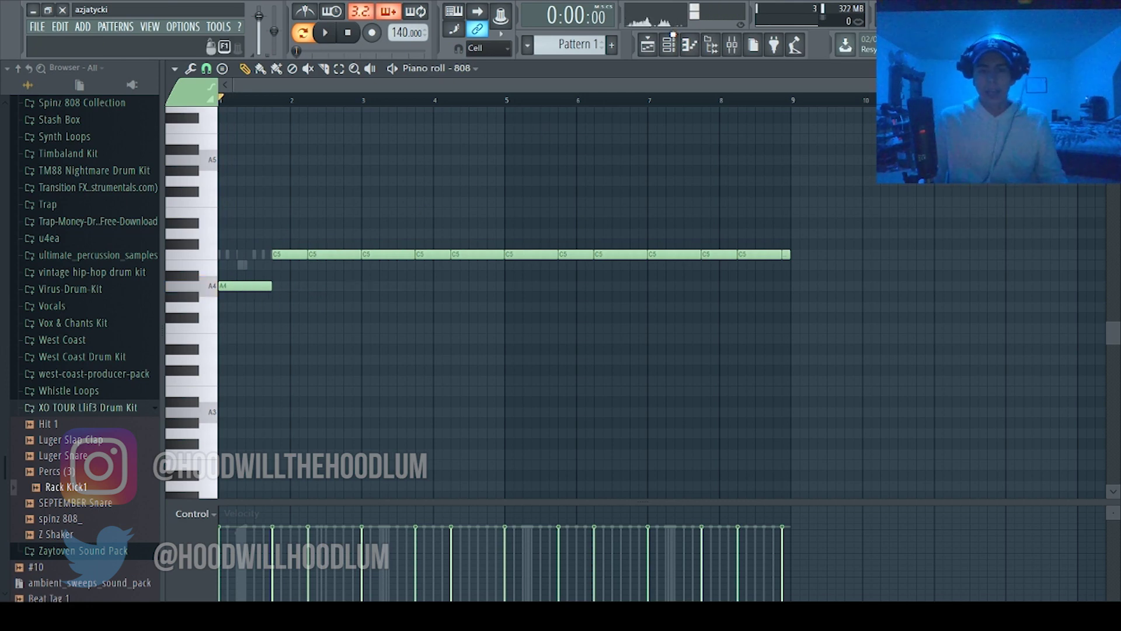
Step: Lower all the kick notes to A4 and stretch them into legato
{"action": "left_click", "coordinate": [669, 45]}
{"action": "left_click", "coordinate": [419, 190]}
{"action": "key", "text": "F7"}
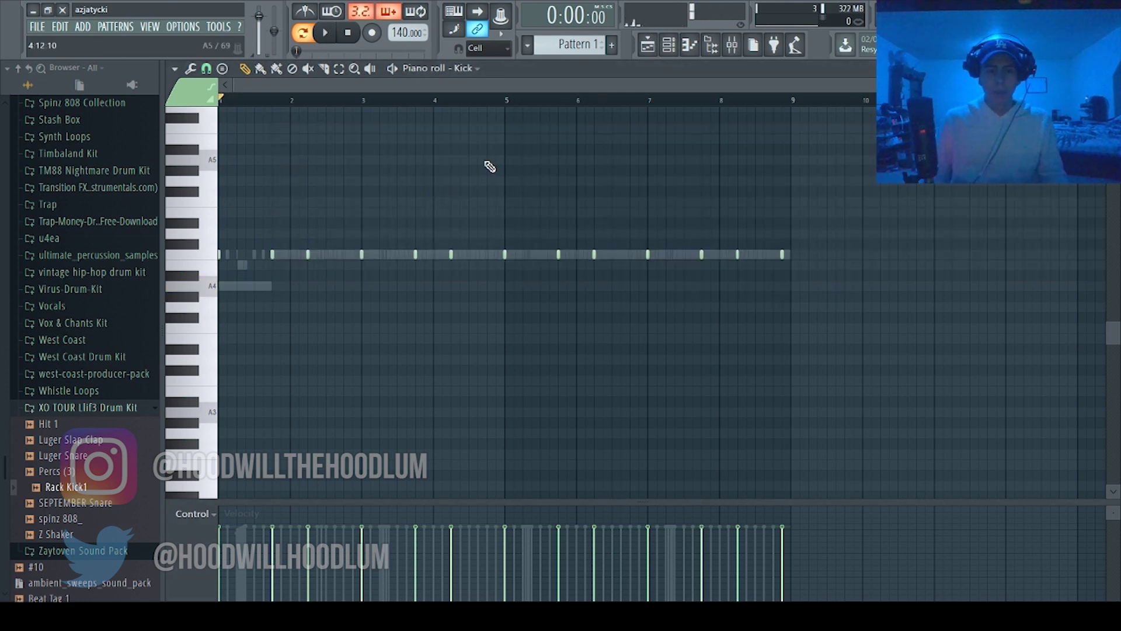
{"action": "key", "text": "ctrl+a"}
{"action": "key", "text": "shift+Down"}
{"action": "key", "text": "shift+Down"}
{"action": "key", "text": "Down"}
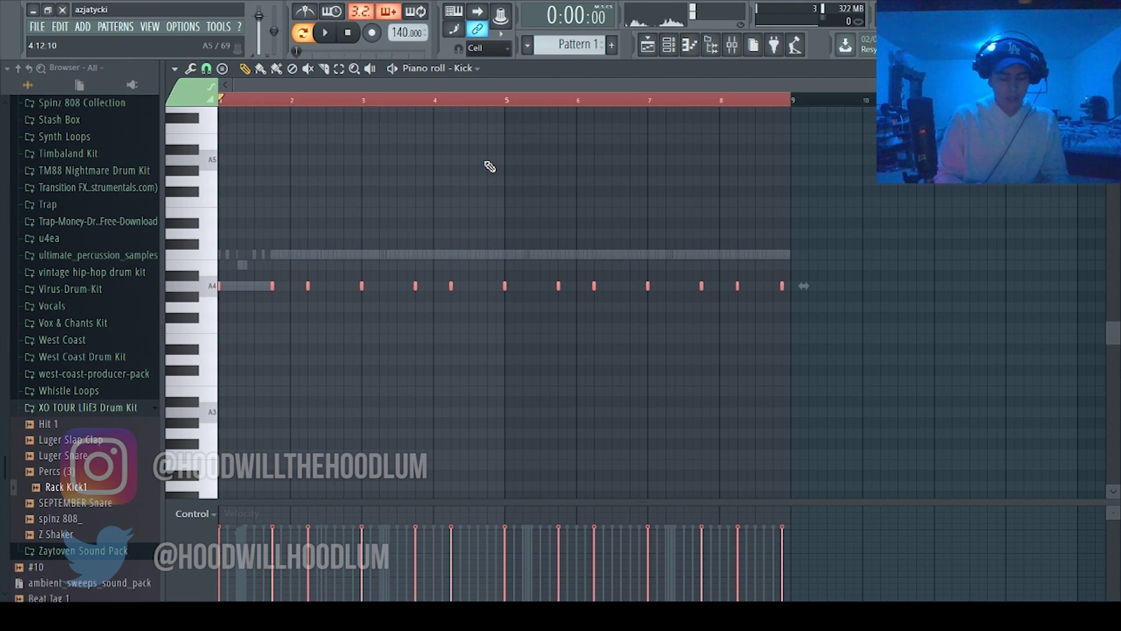
{"action": "key", "text": "ctrl+l"}
{"action": "key", "text": "ctrl+d"}
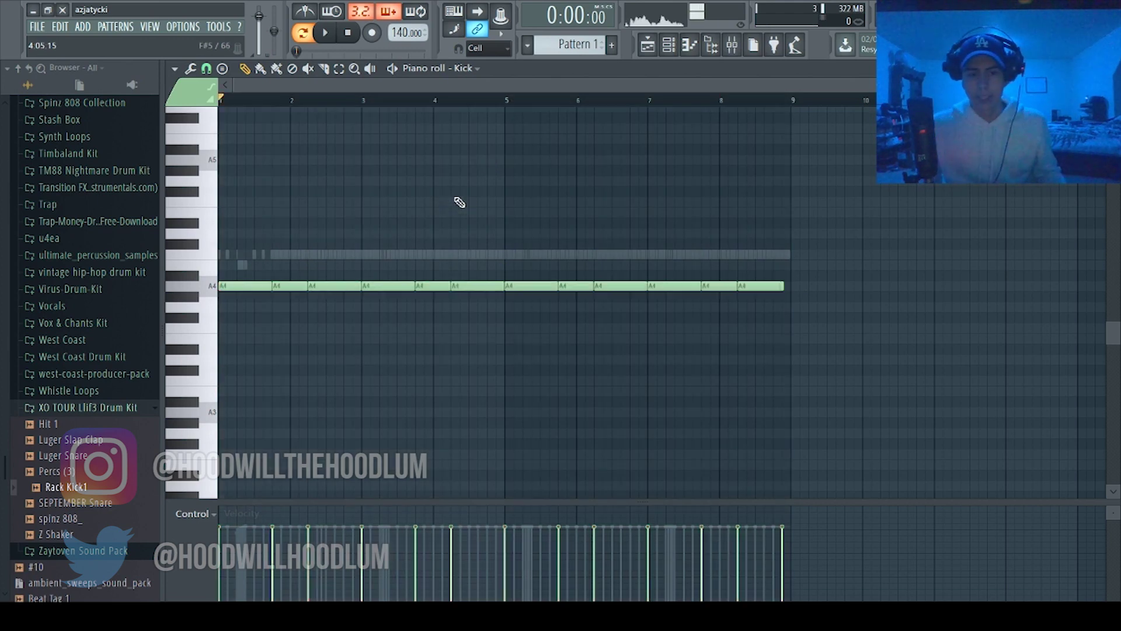
{"action": "left_click", "coordinate": [669, 45]}
Step: Inspect the kick sample in Edison, then close the Kick channel settings
{"action": "left_click", "coordinate": [380, 193]}
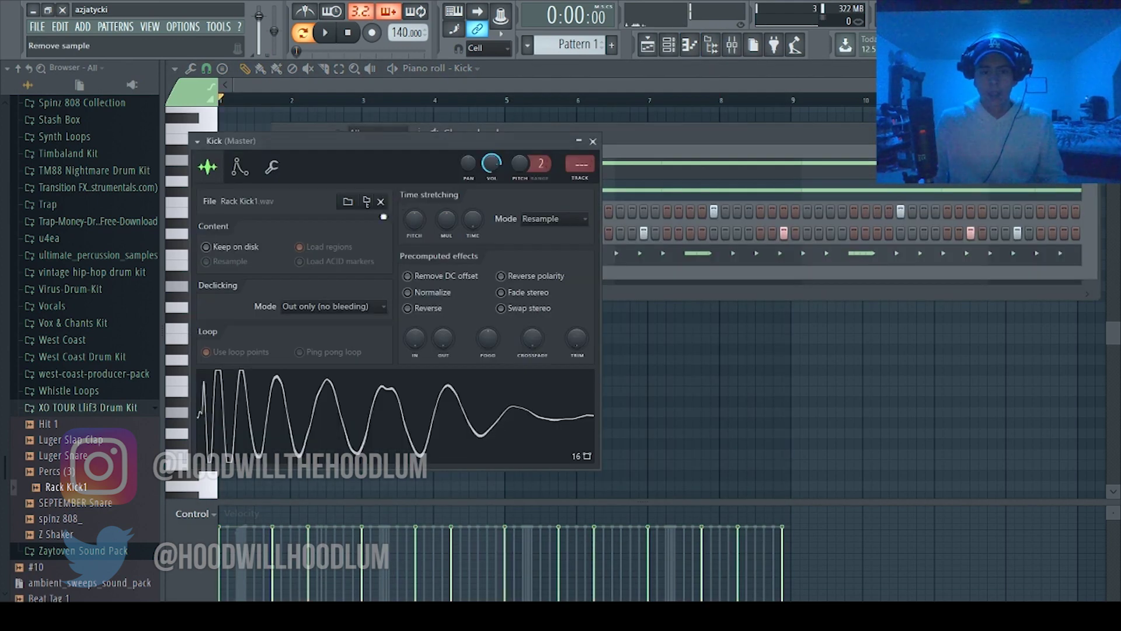
{"action": "left_click", "coordinate": [427, 425]}
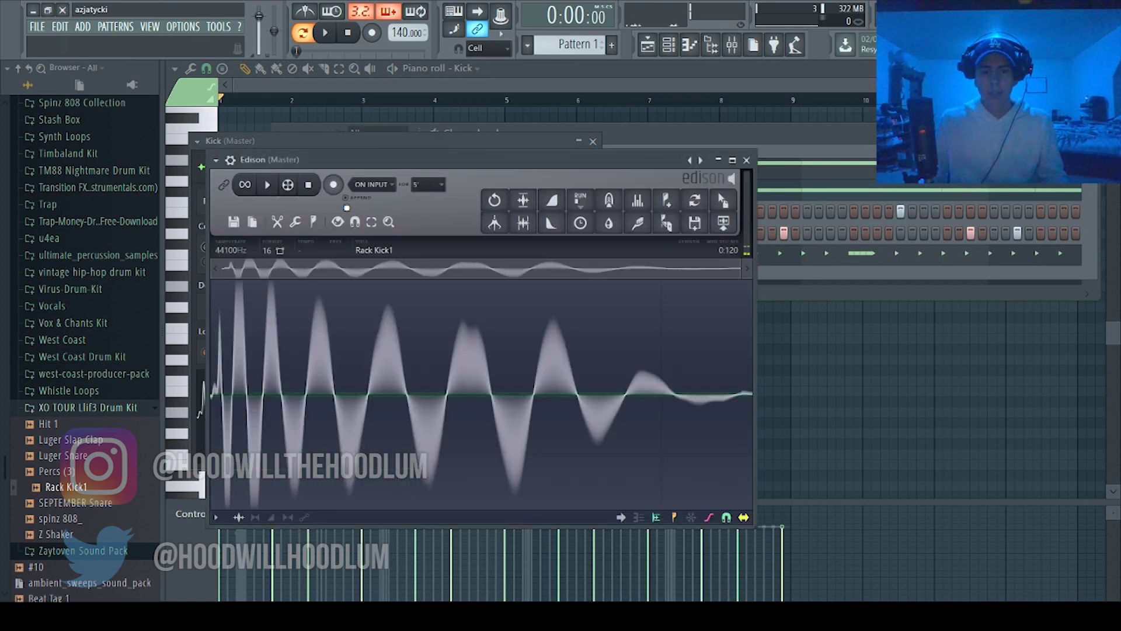
{"action": "left_click", "coordinate": [408, 411]}
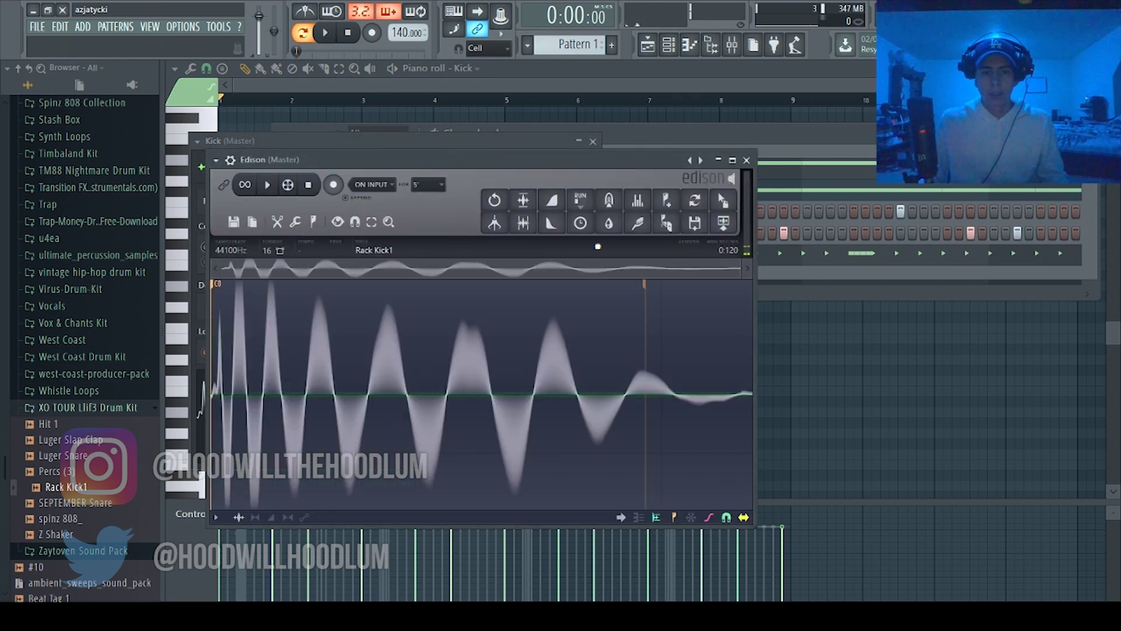
{"action": "left_click", "coordinate": [733, 160]}
{"action": "left_click", "coordinate": [1109, 69]}
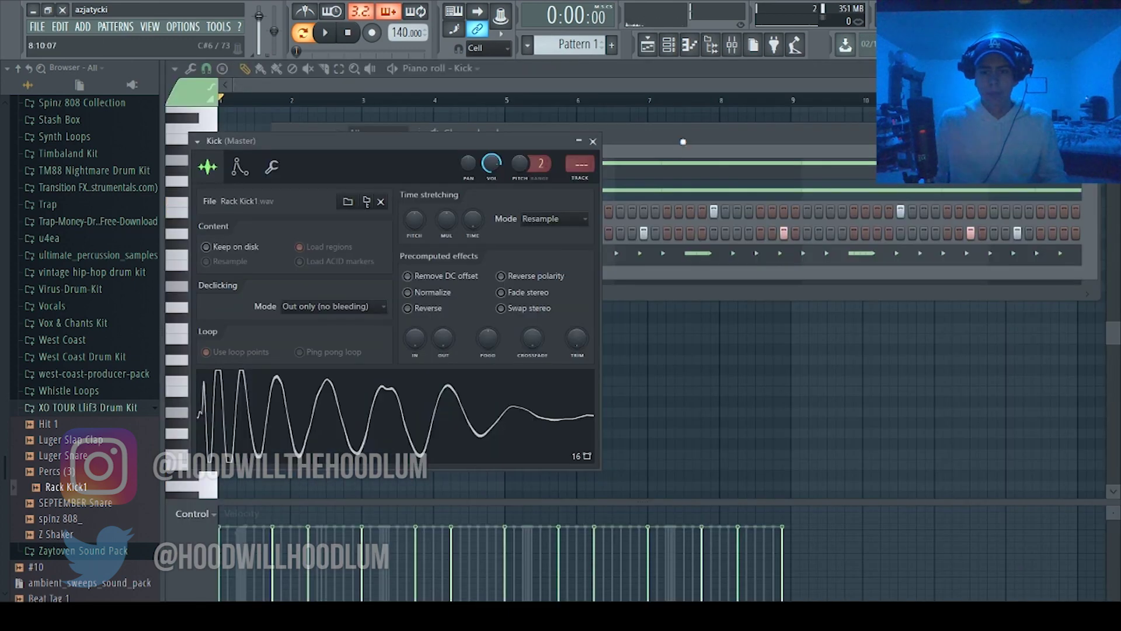
{"action": "left_click", "coordinate": [594, 141]}
Step: Inspect the 808 sample in Edison and its Miscellaneous functions tab, then close its settings
{"action": "left_click", "coordinate": [378, 170]}
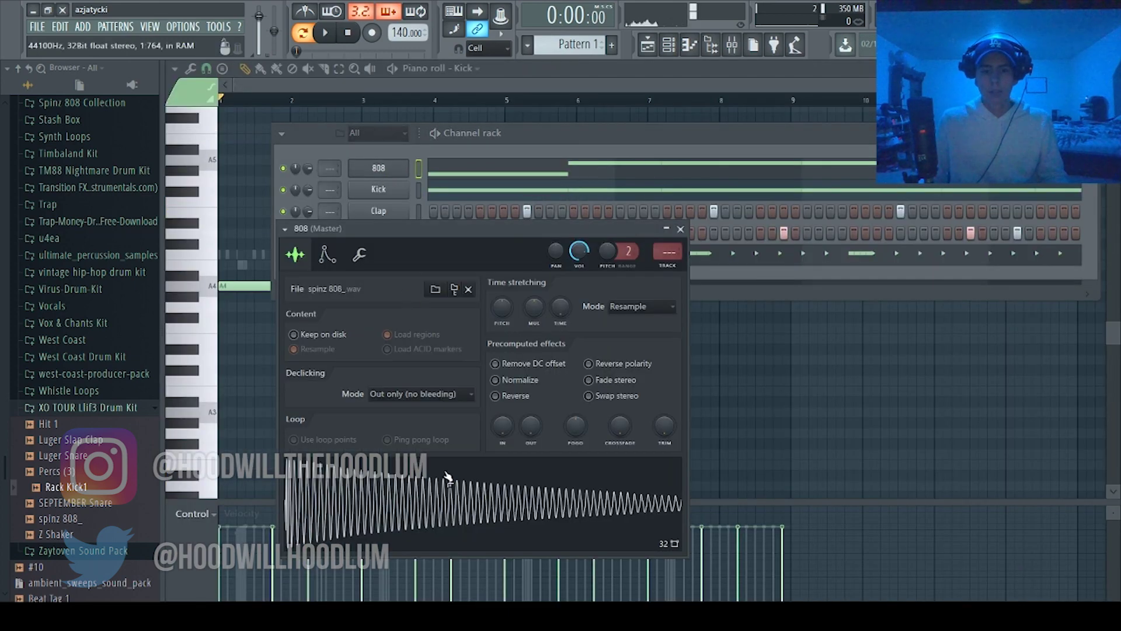
{"action": "left_click", "coordinate": [397, 165]}
{"action": "left_click", "coordinate": [398, 165]}
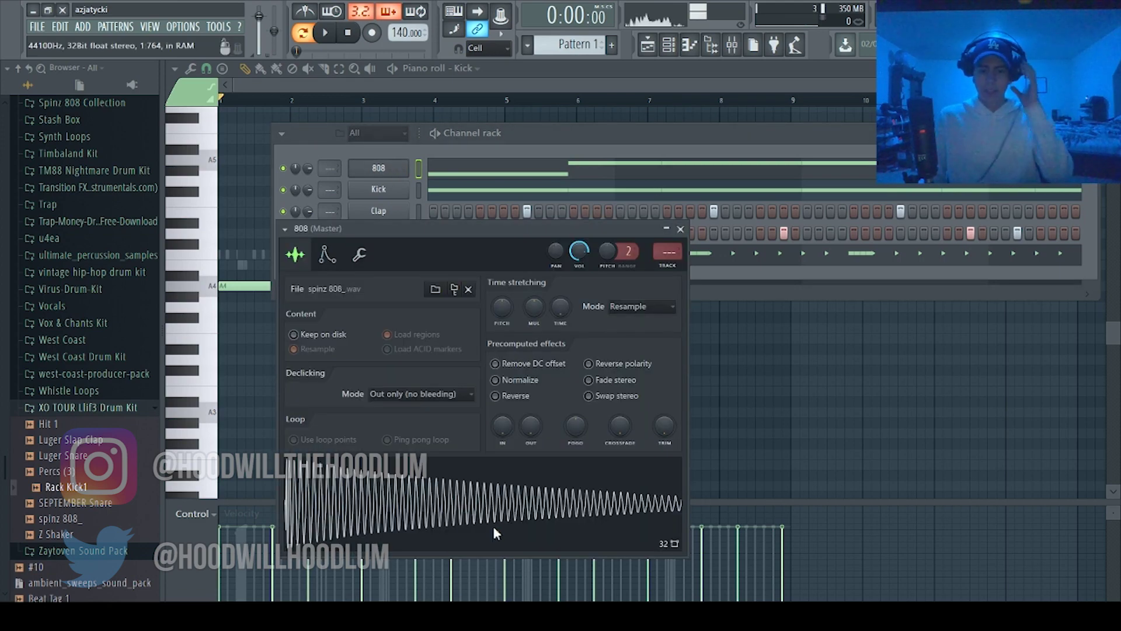
{"action": "key", "text": "ctrl+e"}
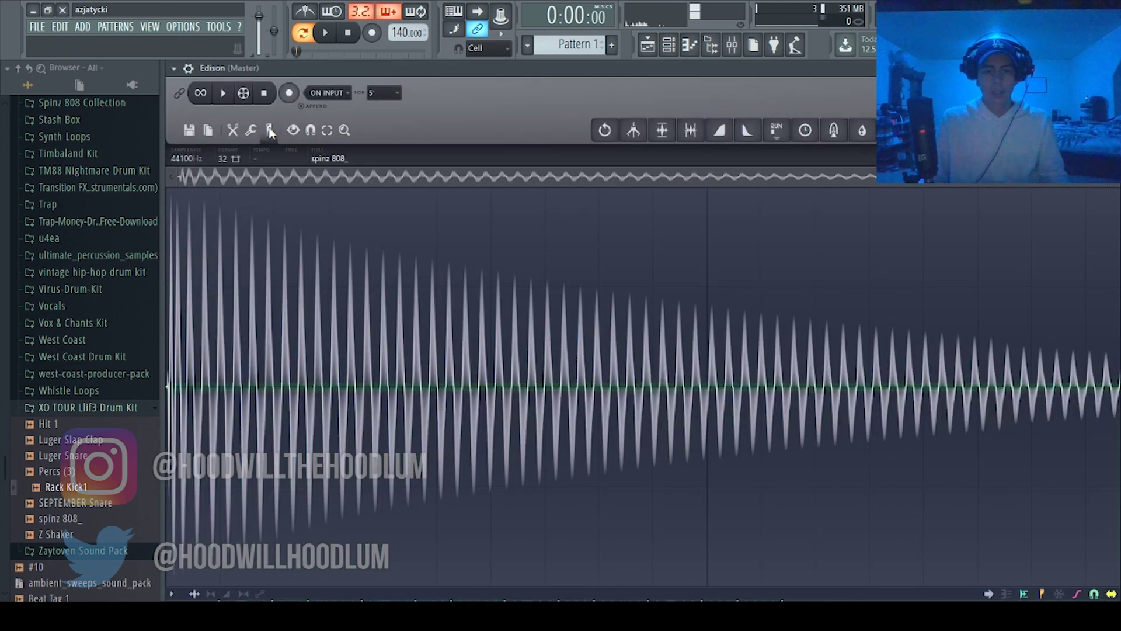
{"action": "left_click", "coordinate": [344, 327]}
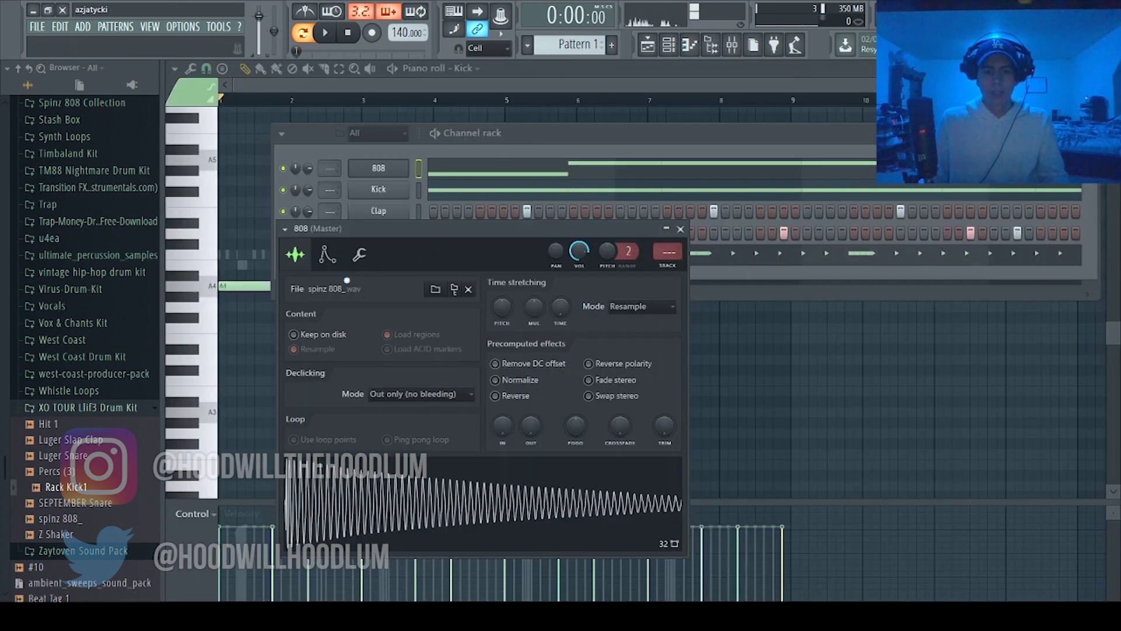
{"action": "left_click", "coordinate": [361, 258]}
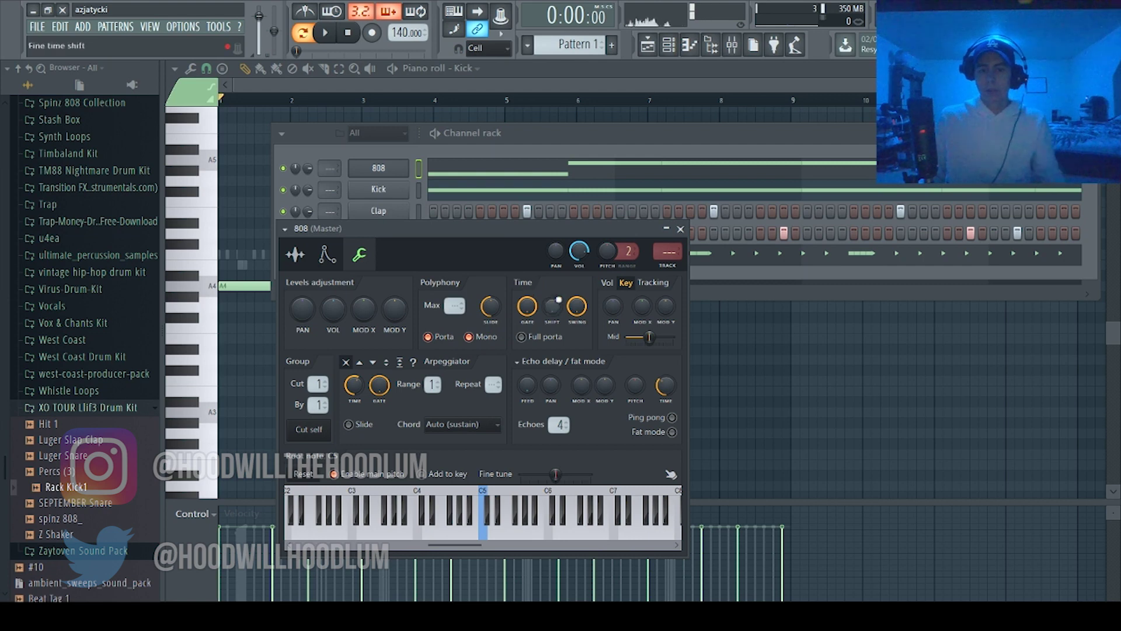
{"action": "left_click", "coordinate": [680, 229]}
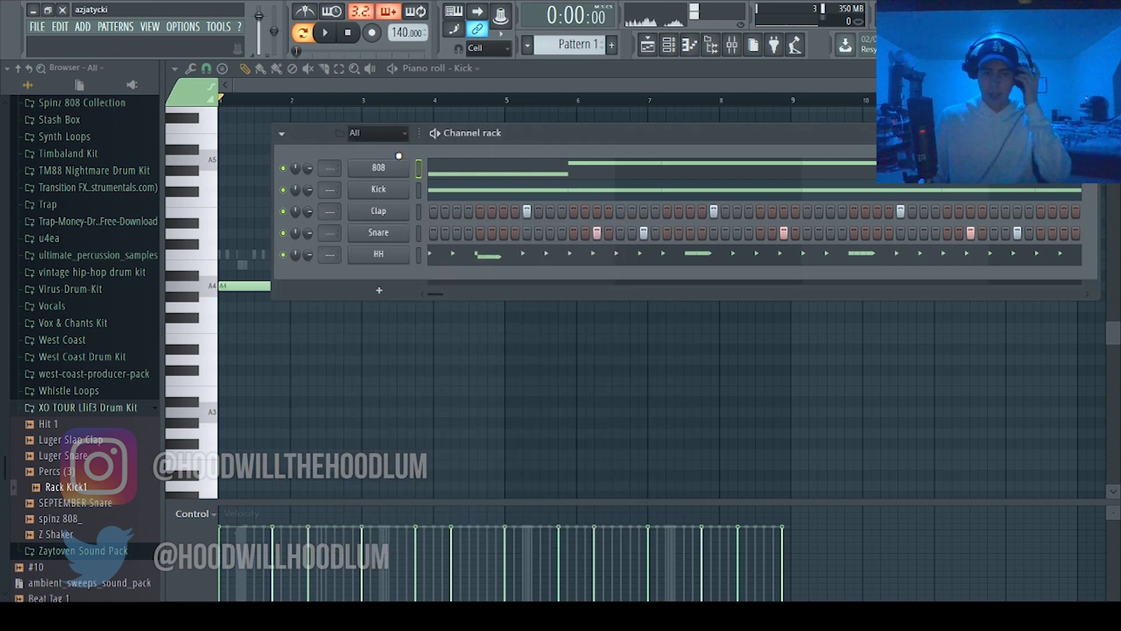
Step: In the 808 piano roll, set the next notes to A4, D5 and F5 while auditioning
{"action": "left_click", "coordinate": [492, 166]}
{"action": "key", "text": "space"}
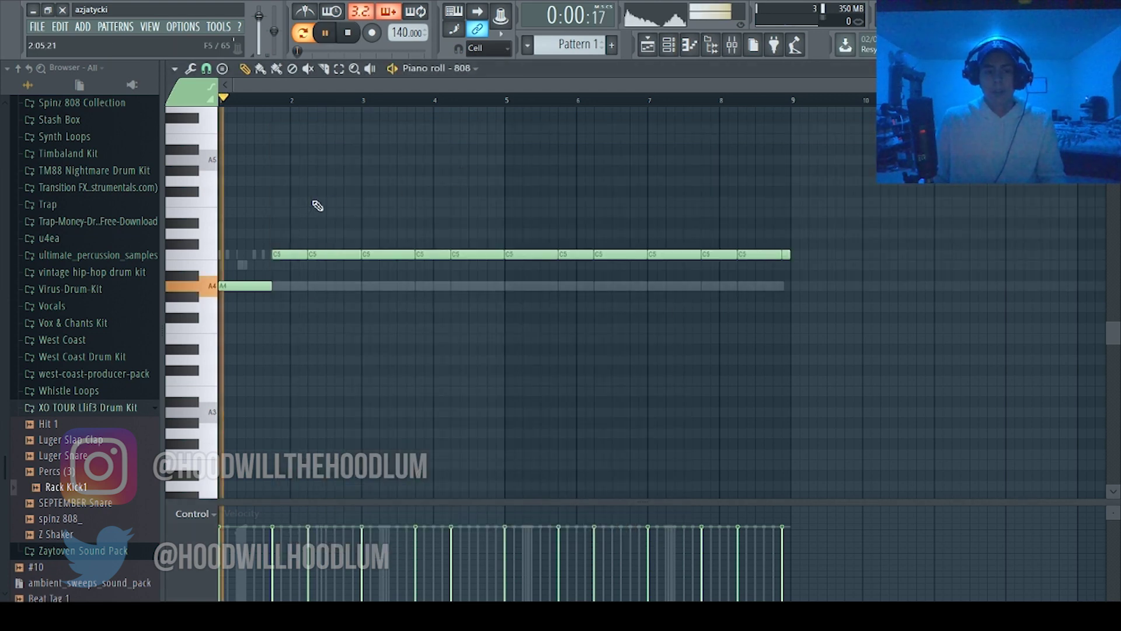
{"action": "left_click_drag", "start_coordinate": [288, 255], "coordinate": [288, 286]}
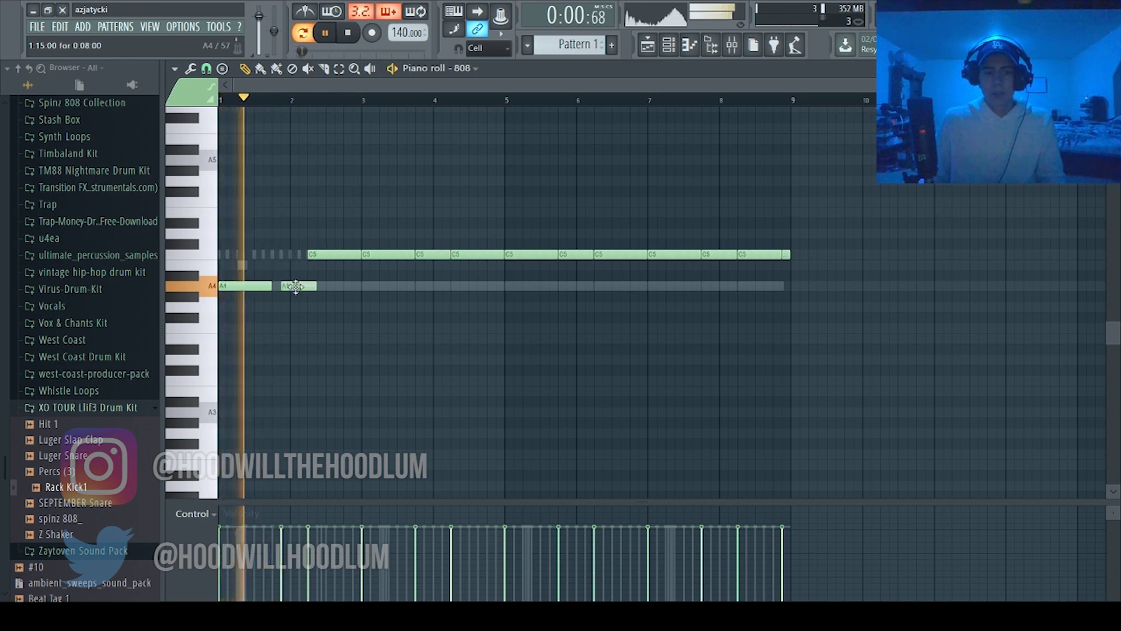
{"action": "left_click_drag", "start_coordinate": [334, 255], "coordinate": [334, 234]}
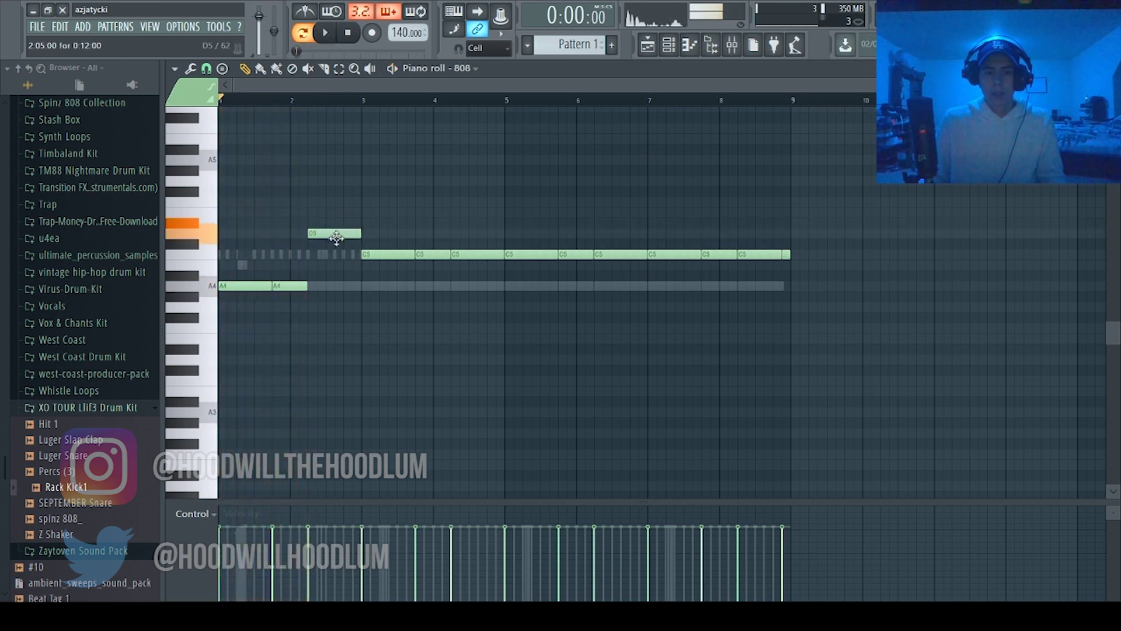
{"action": "key", "text": "space"}
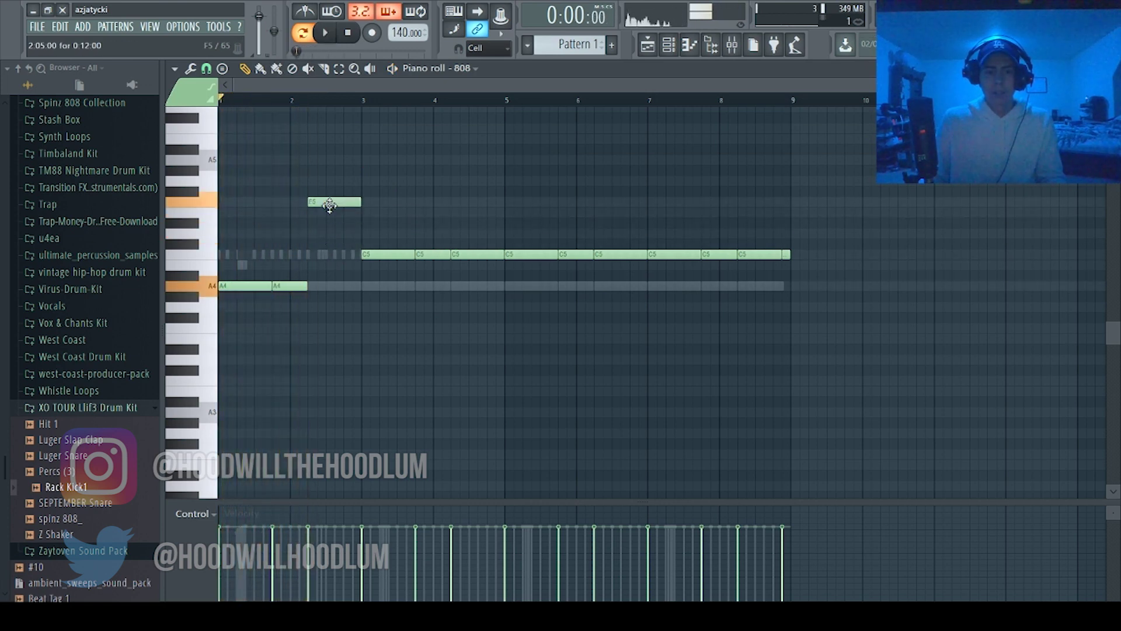
{"action": "key", "text": "space"}
{"action": "left_click_drag", "start_coordinate": [384, 254], "coordinate": [387, 202]}
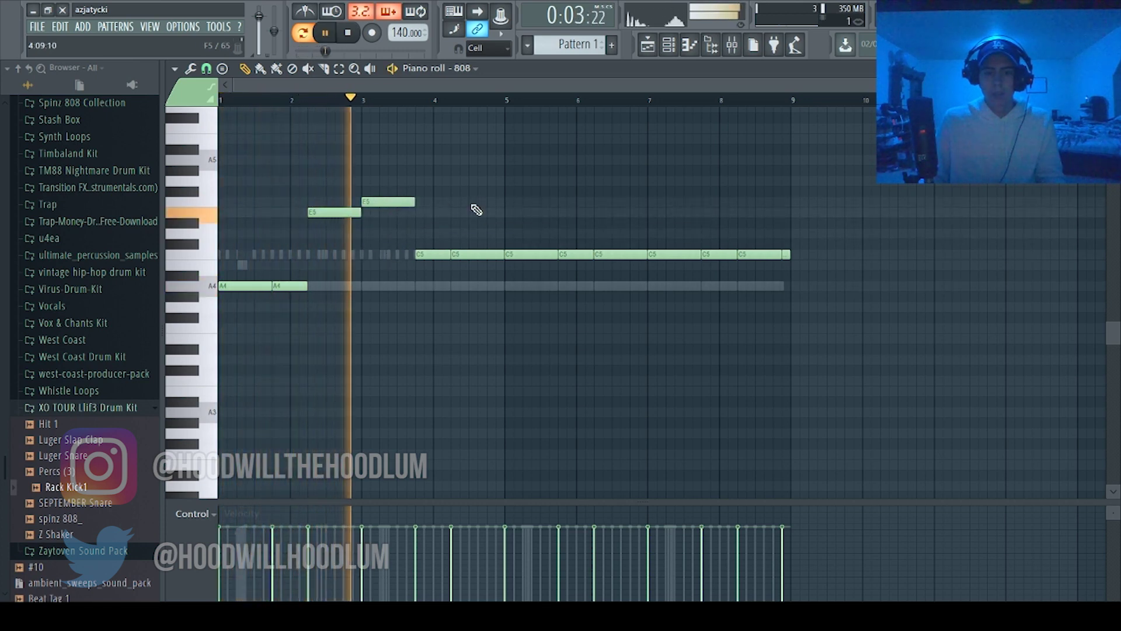
{"action": "key", "text": "space"}
Step: Raise later 808 notes to E5 and F5 in bars 6 and 8, and delete the tiny F5 note
{"action": "left_click_drag", "start_coordinate": [438, 254], "coordinate": [433, 208]}
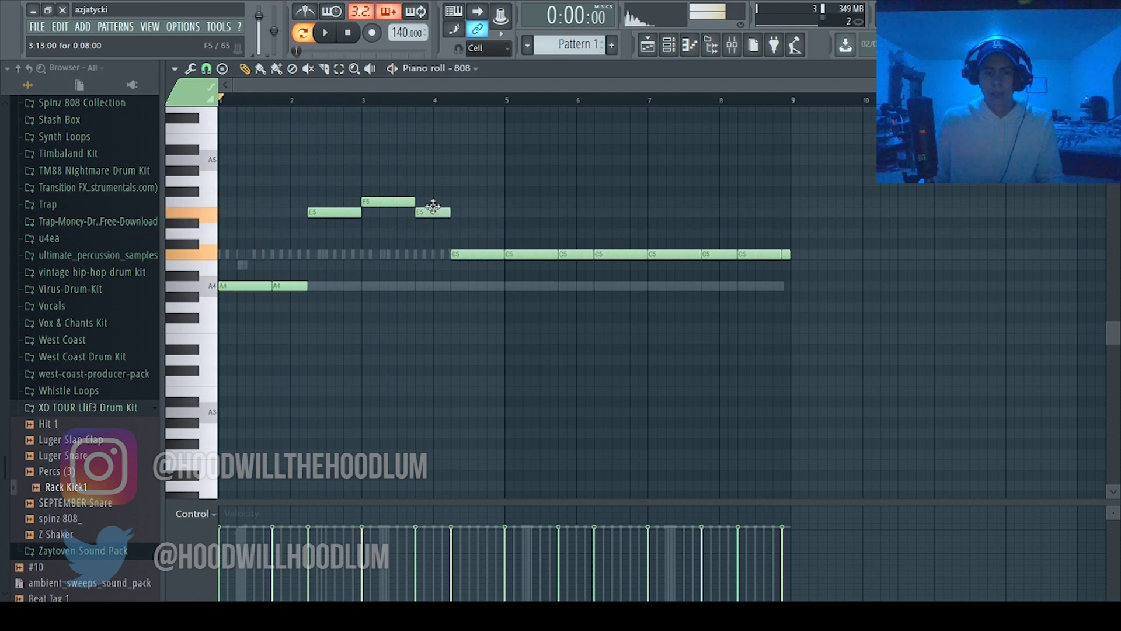
{"action": "key", "text": "space"}
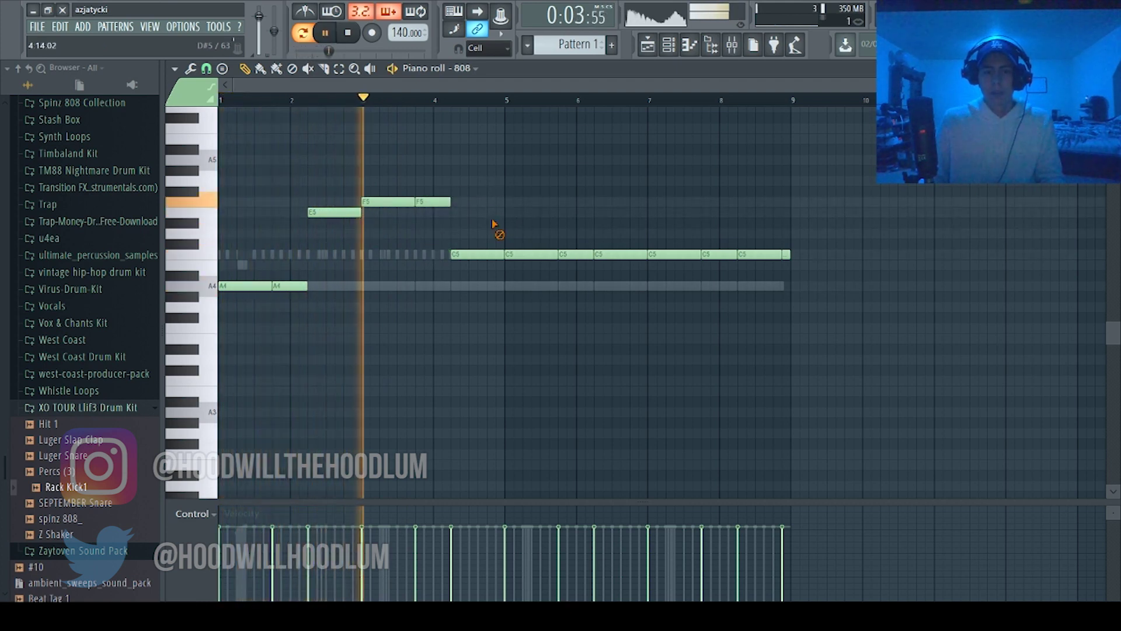
{"action": "key", "text": "space"}
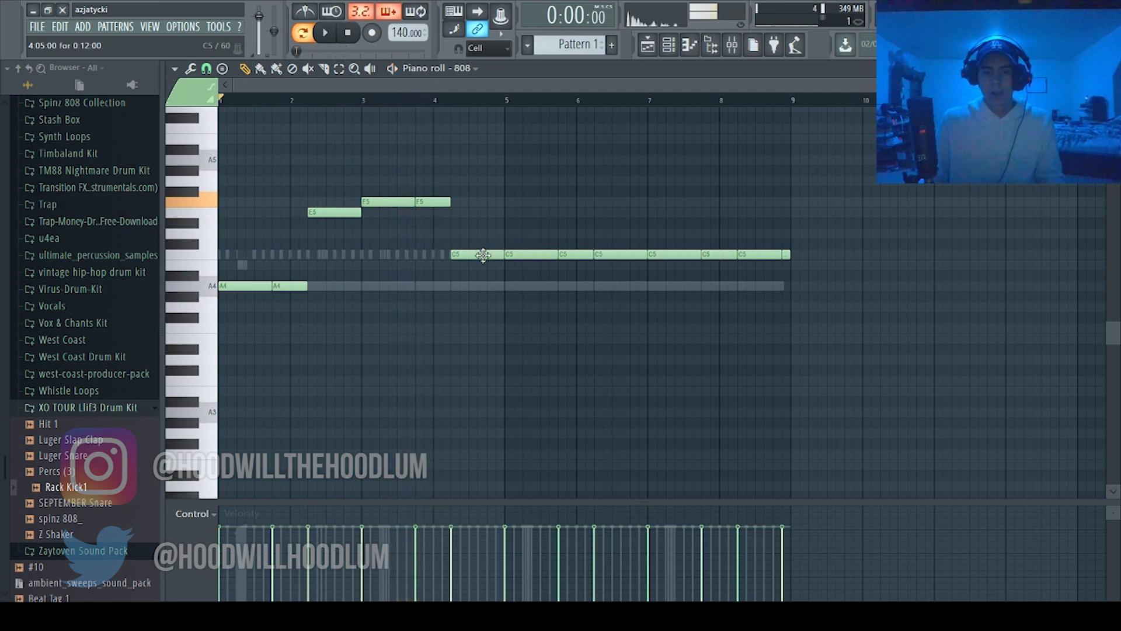
{"action": "key", "text": "space"}
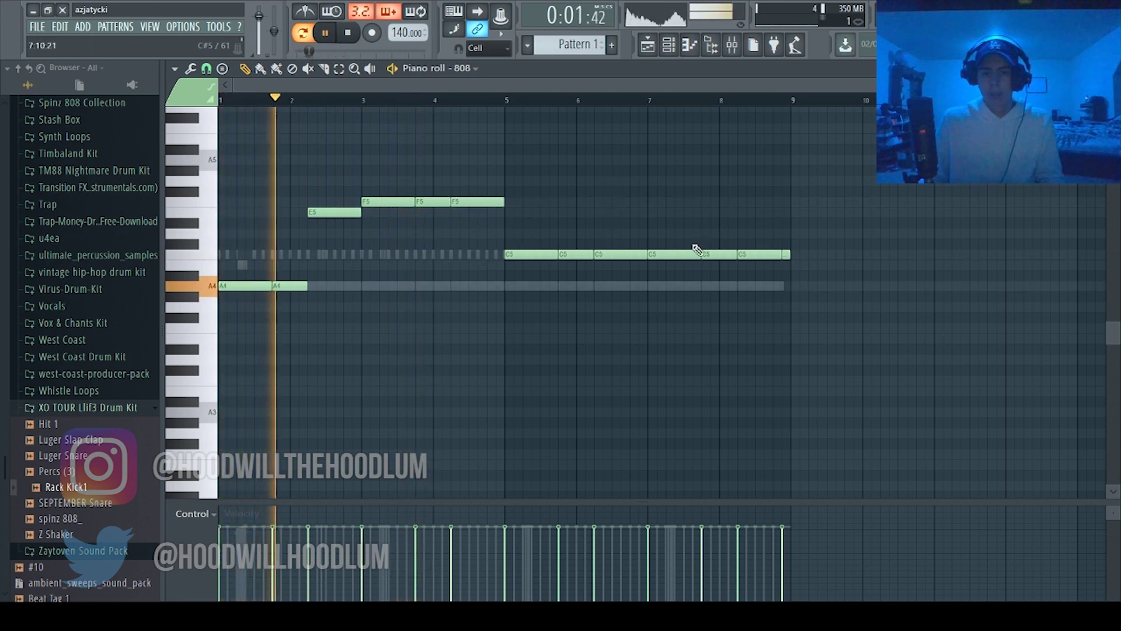
{"action": "left_click_drag", "start_coordinate": [632, 257], "coordinate": [671, 205]}
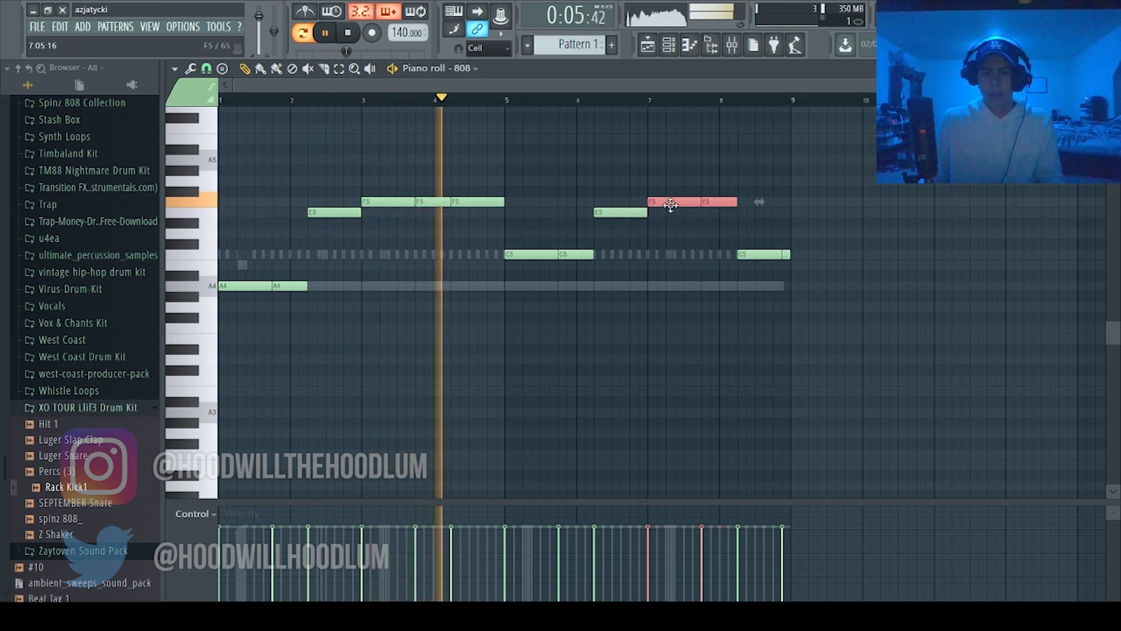
{"action": "left_click_drag", "start_coordinate": [809, 250], "coordinate": [763, 199]}
{"action": "left_click_drag", "start_coordinate": [808, 164], "coordinate": [788, 203]}
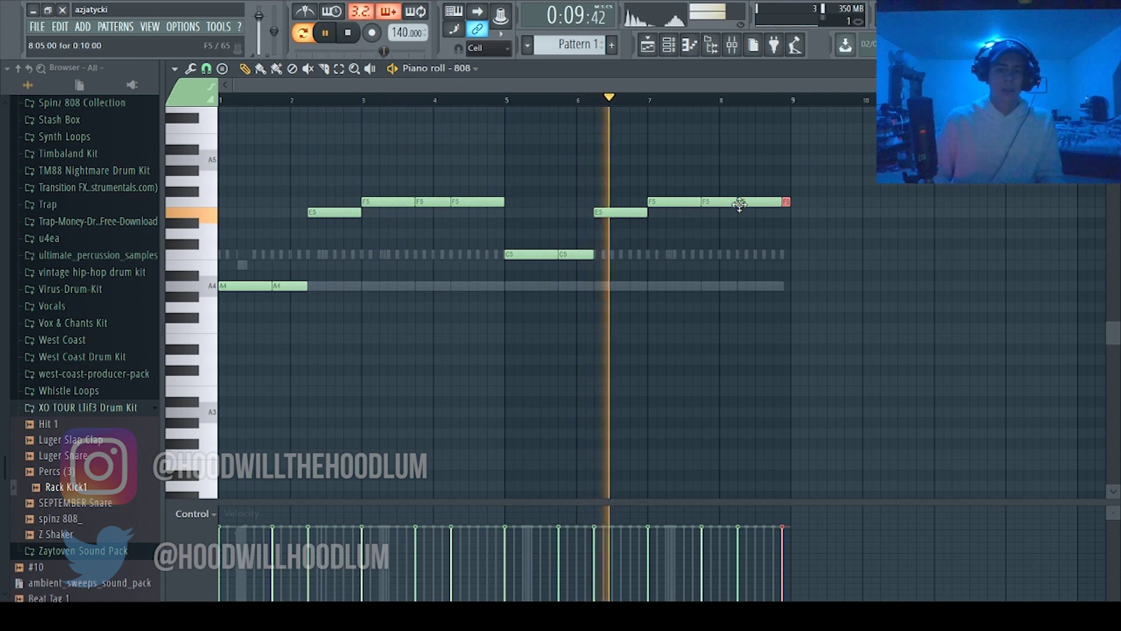
{"action": "key", "text": "Delete"}
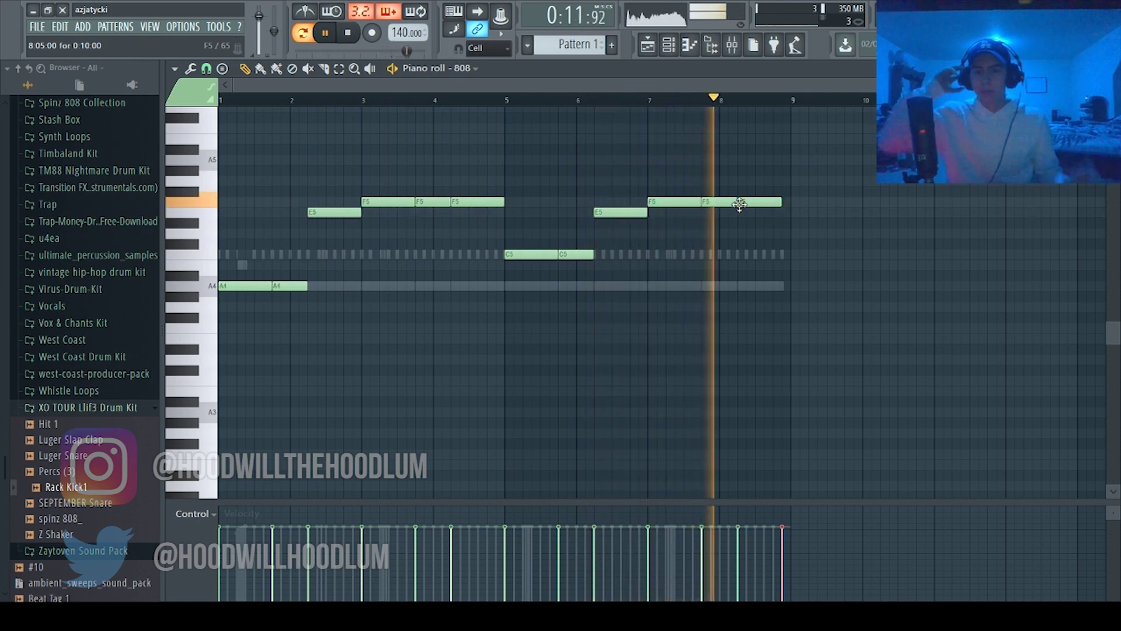
Step: Transpose the two selected bar-5 808 notes down to A4 and play from bar 1
{"action": "left_click", "coordinate": [733, 45]}
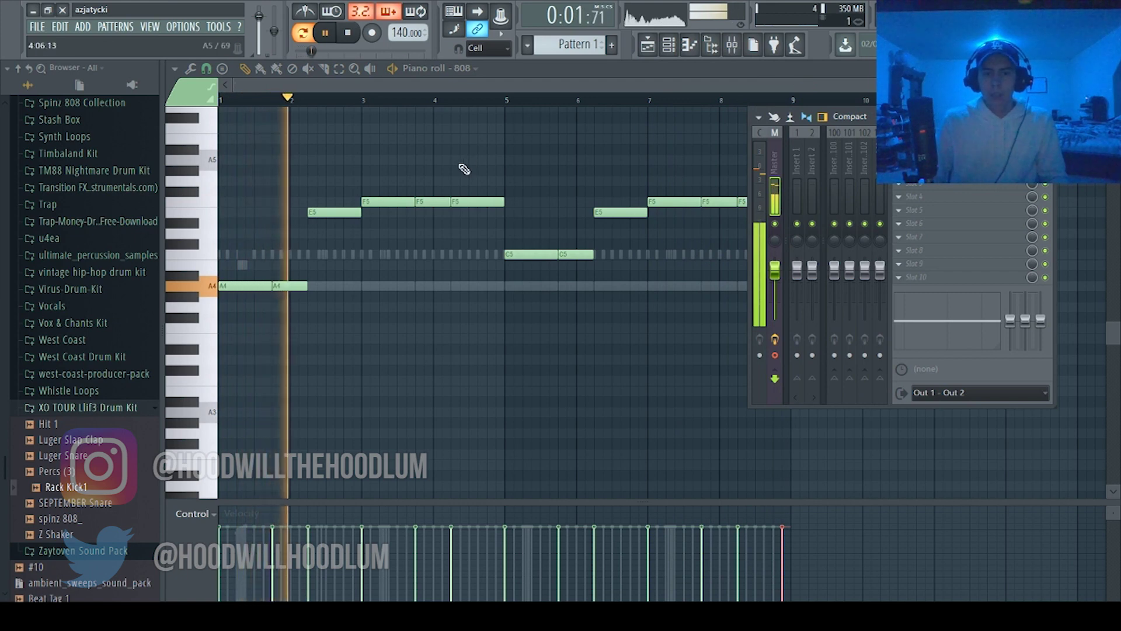
{"action": "left_click", "coordinate": [689, 45]}
{"action": "left_click", "coordinate": [670, 45]}
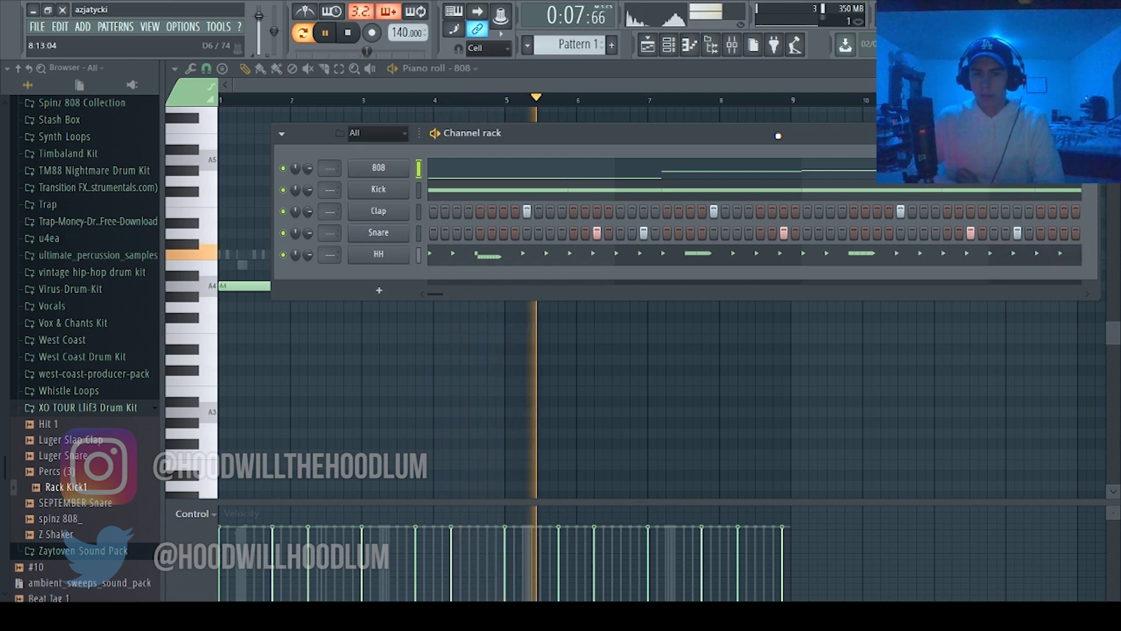
{"action": "key", "text": "F6"}
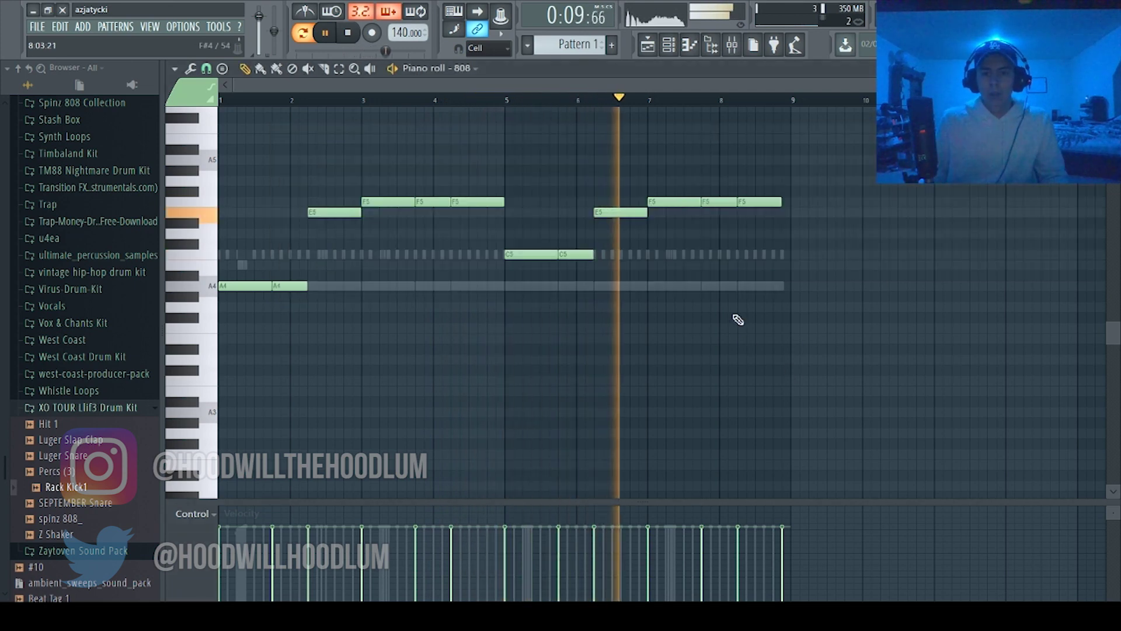
{"action": "key", "text": "space"}
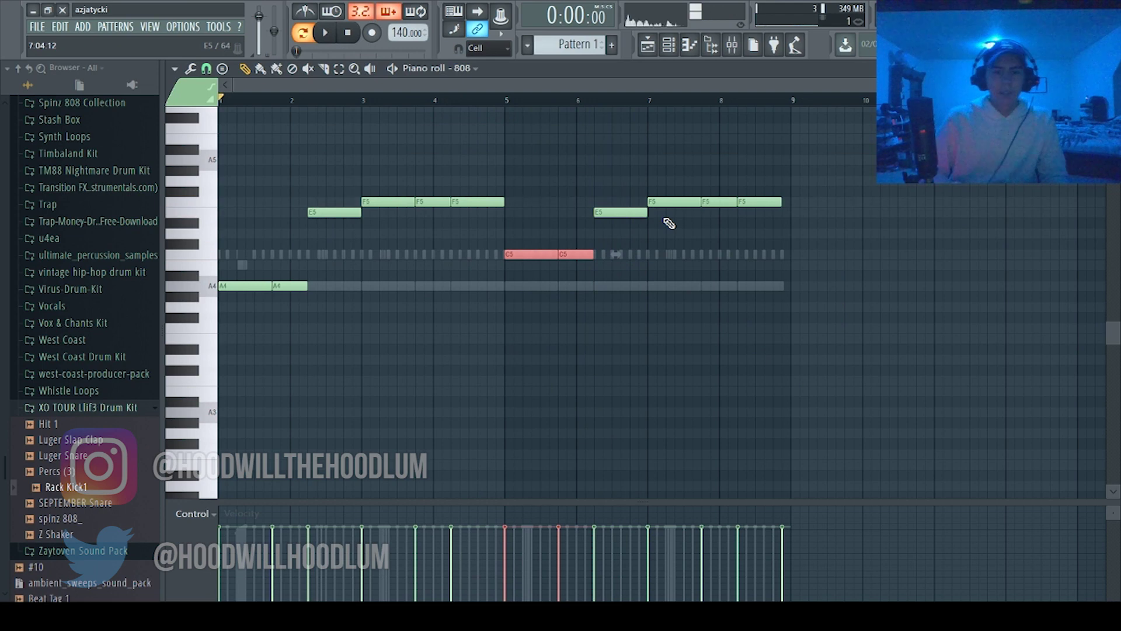
{"action": "key", "text": "shift+Down"}
{"action": "key", "text": "space"}
{"action": "left_click", "coordinate": [669, 224], "text": "ctrl"}
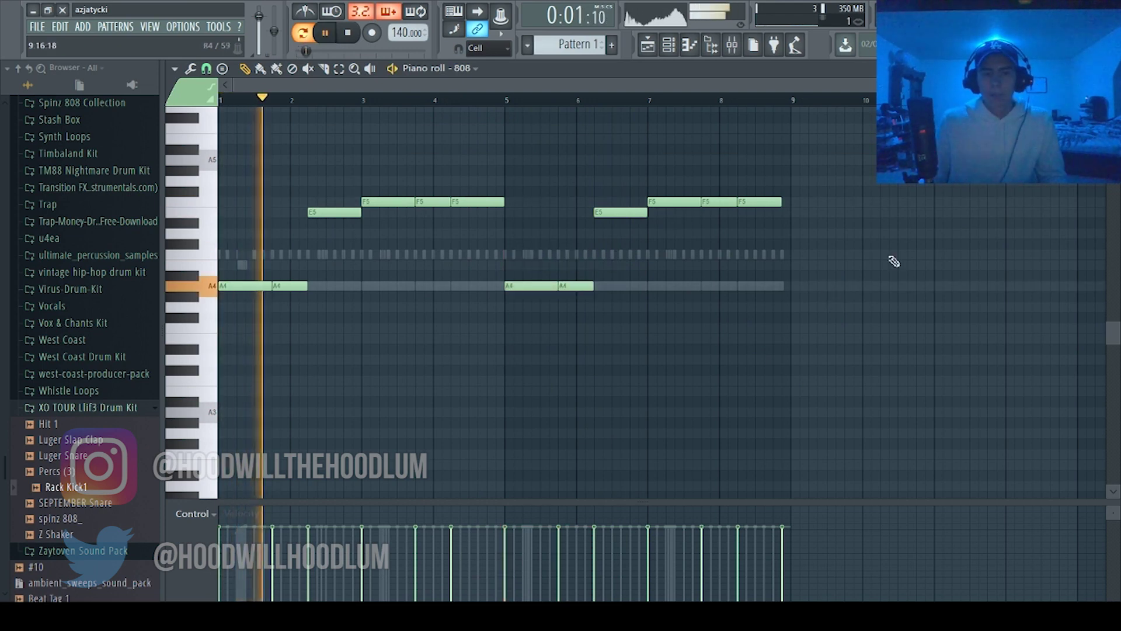
Step: Glance at the playlist, hide the browser and bring the channel rack back to front
{"action": "scroll", "coordinate": [738, 204], "scroll_direction": "down", "scroll_amount": 2}
{"action": "scroll", "coordinate": [966, 240], "scroll_direction": "up", "scroll_amount": 3}
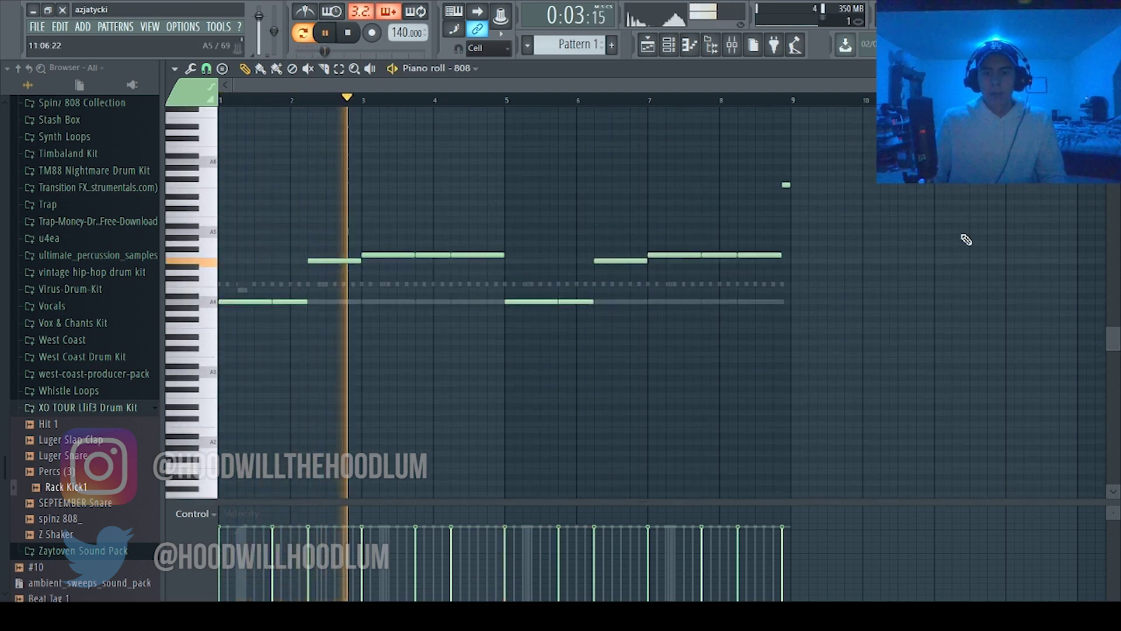
{"action": "scroll", "coordinate": [935, 241], "scroll_direction": "down", "scroll_amount": 5}
{"action": "left_click", "coordinate": [650, 47]}
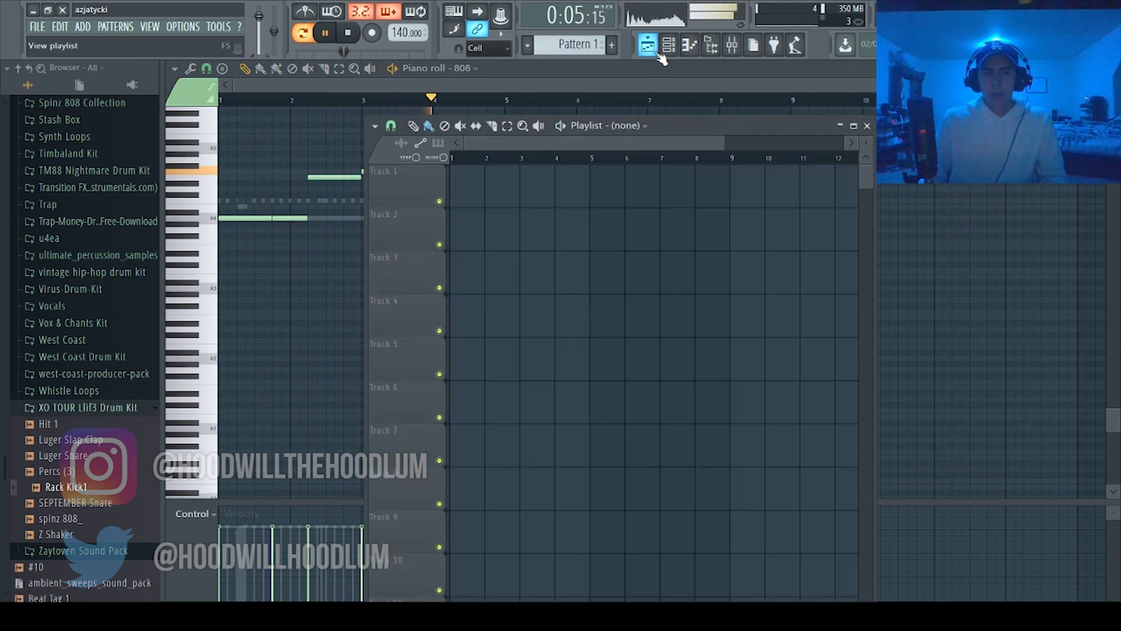
{"action": "left_click", "coordinate": [649, 47]}
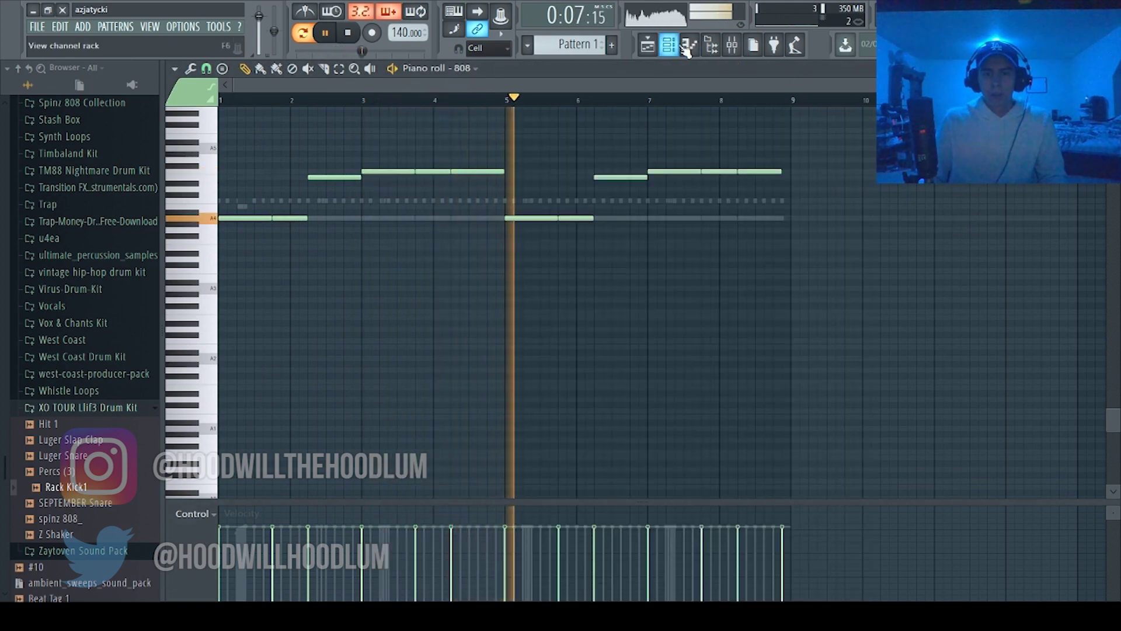
{"action": "left_click", "coordinate": [719, 51]}
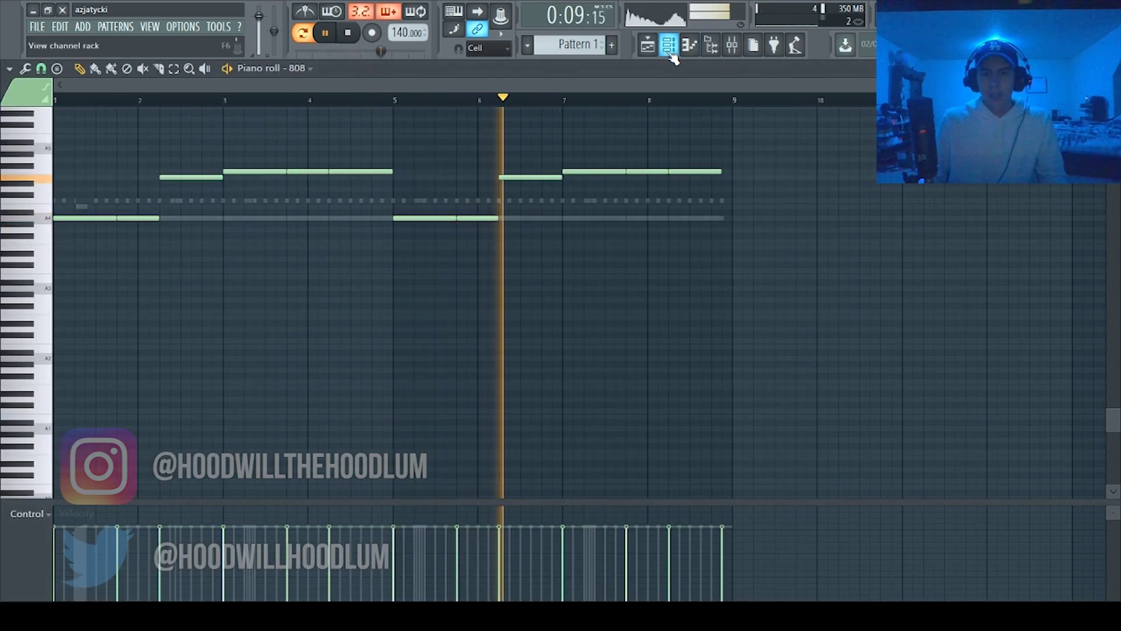
{"action": "key", "text": "F6"}
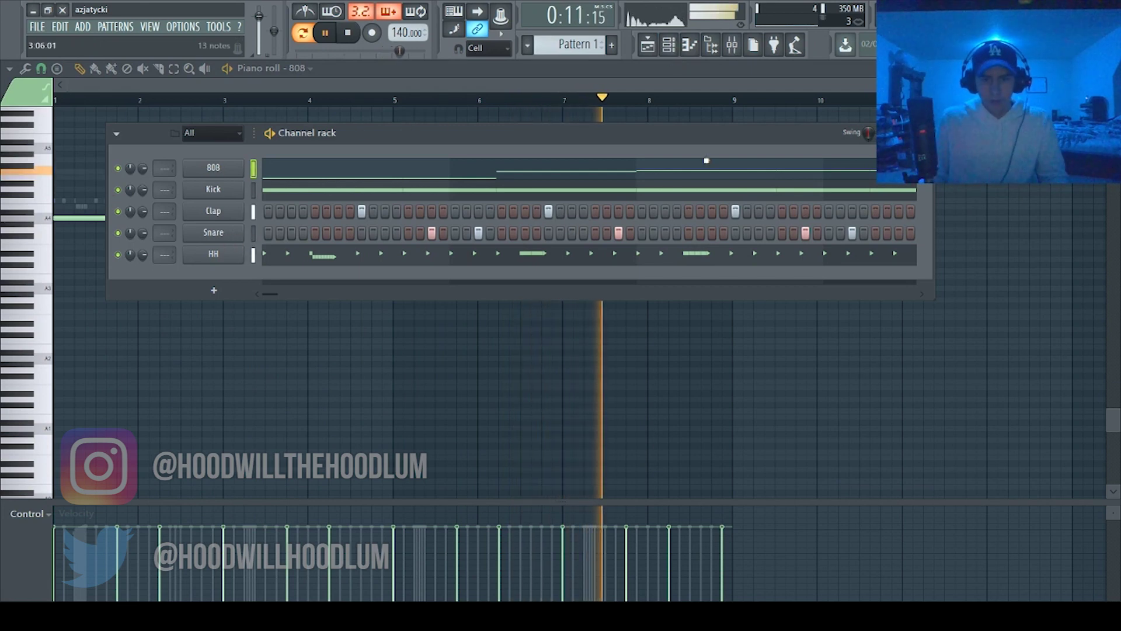
{"action": "key", "text": "space"}
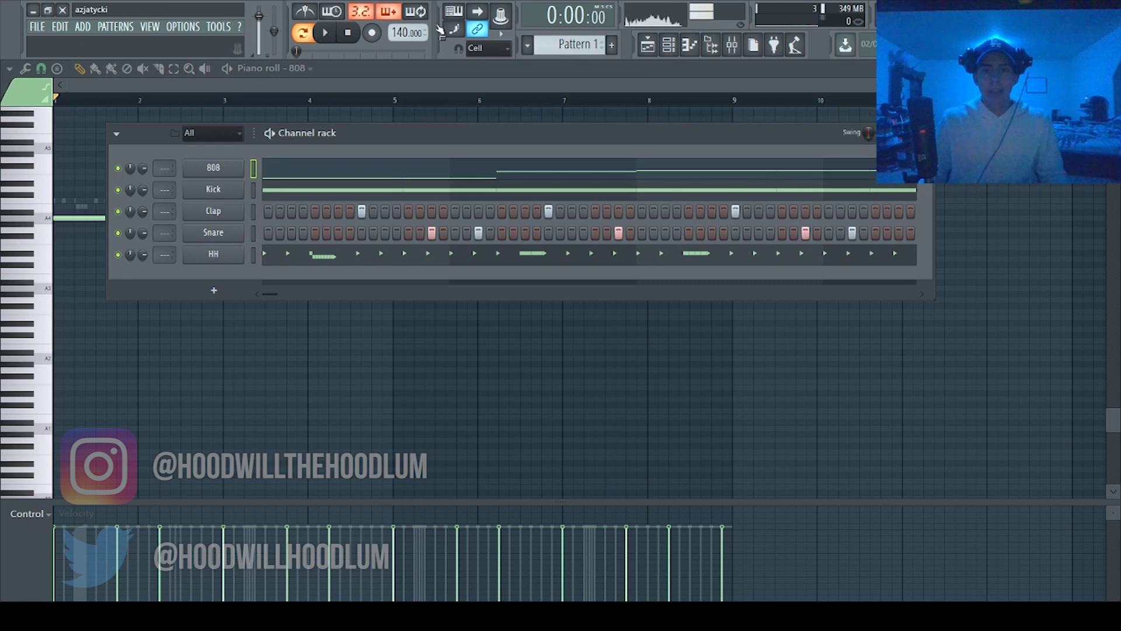
Step: Add Percs (3) as a new channel with step 5 enabled, then open its notes
{"action": "left_click", "coordinate": [713, 48]}
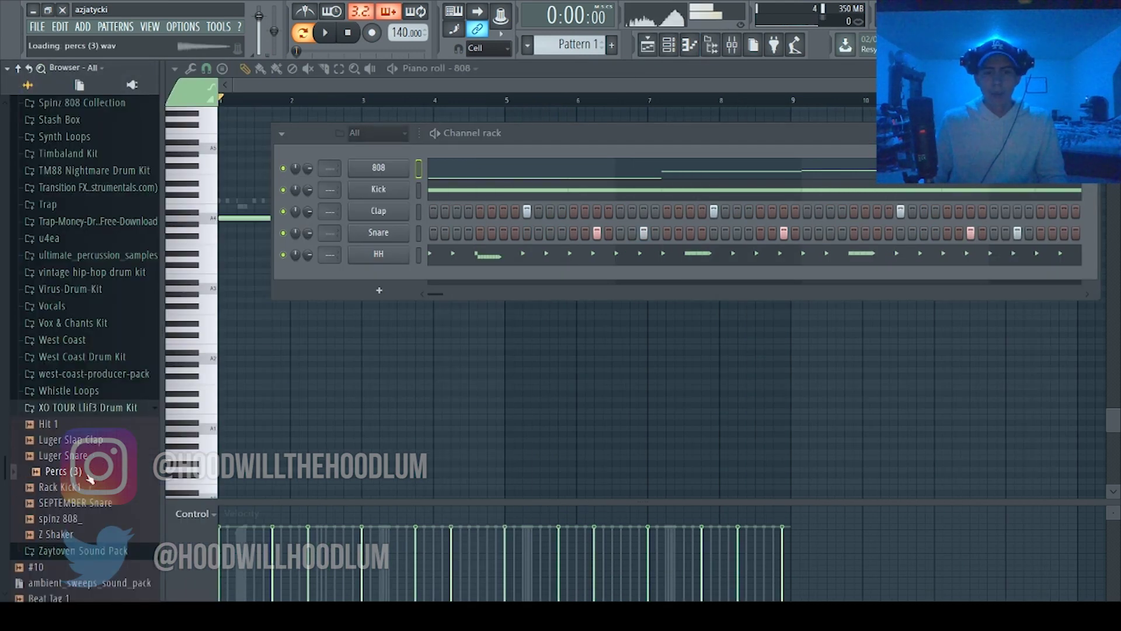
{"action": "left_click_drag", "start_coordinate": [402, 283], "coordinate": [402, 283]}
{"action": "left_click", "coordinate": [480, 276]}
{"action": "key", "text": "space"}
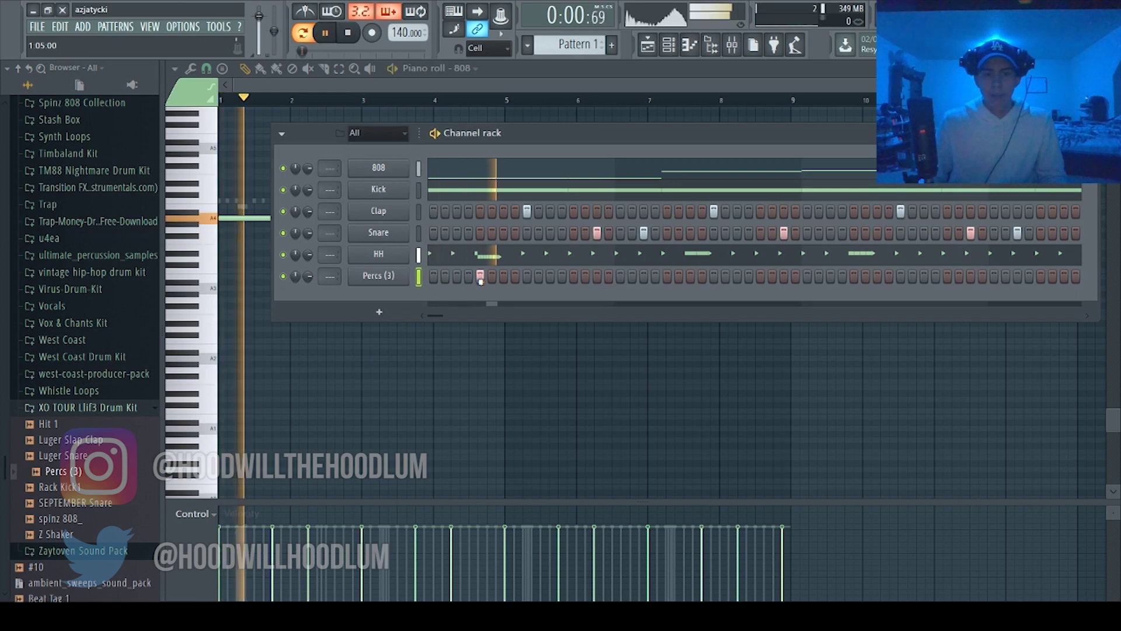
{"action": "right_click", "coordinate": [394, 281]}
{"action": "left_click", "coordinate": [427, 285]}
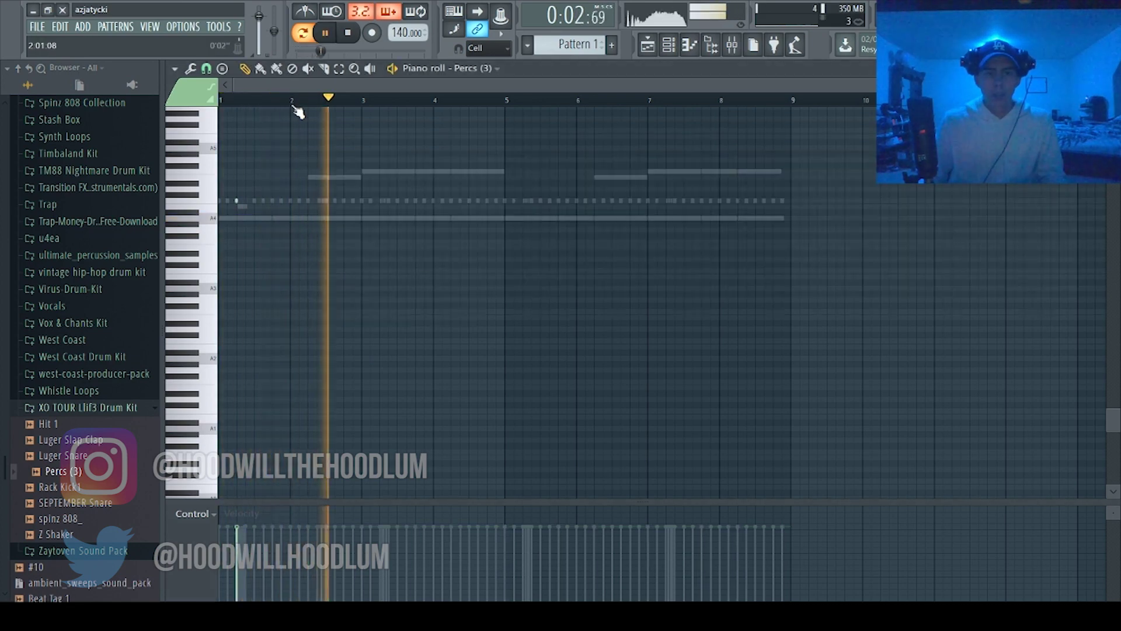
Step: Repeat the first bar's percs hit across all eight bars and play the pattern
{"action": "left_click_drag", "start_coordinate": [293, 104], "coordinate": [221, 118]}
{"action": "right_click", "coordinate": [323, 193], "text": "ctrl"}
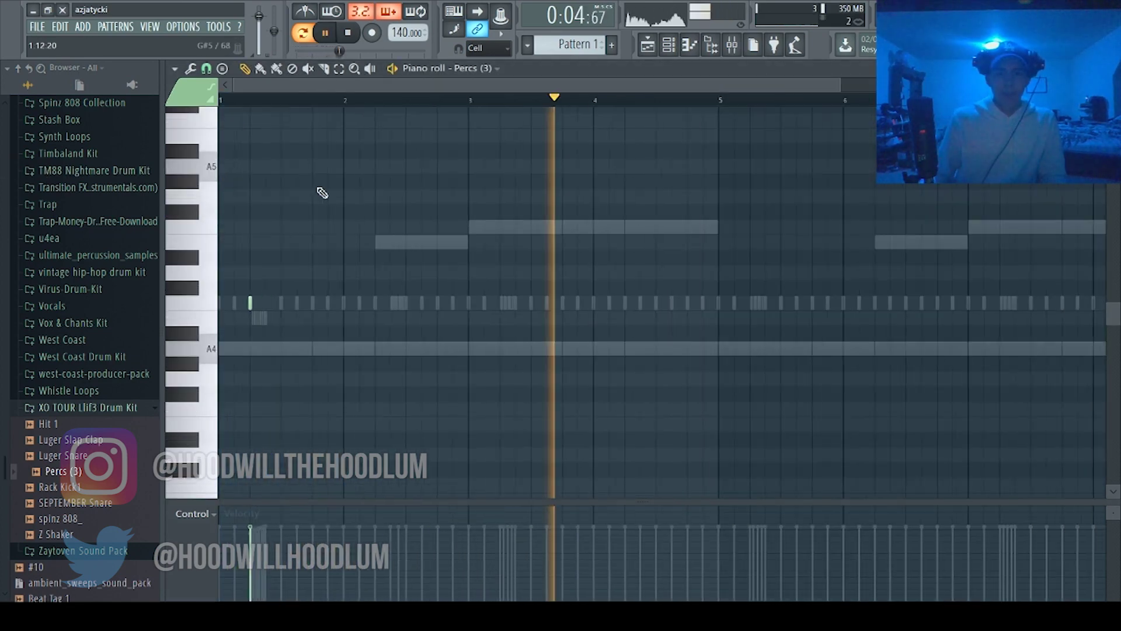
{"action": "key", "text": "space"}
{"action": "left_click_drag", "start_coordinate": [322, 102], "coordinate": [221, 102]}
{"action": "key", "text": "space"}
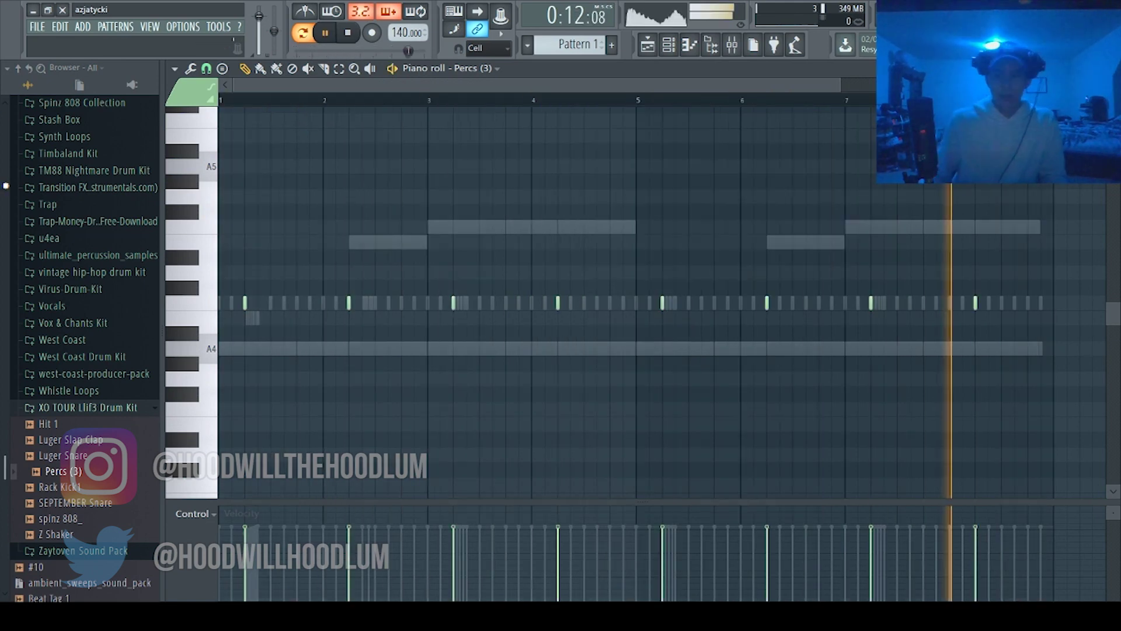
{"action": "key", "text": "space"}
{"action": "key", "text": "space"}
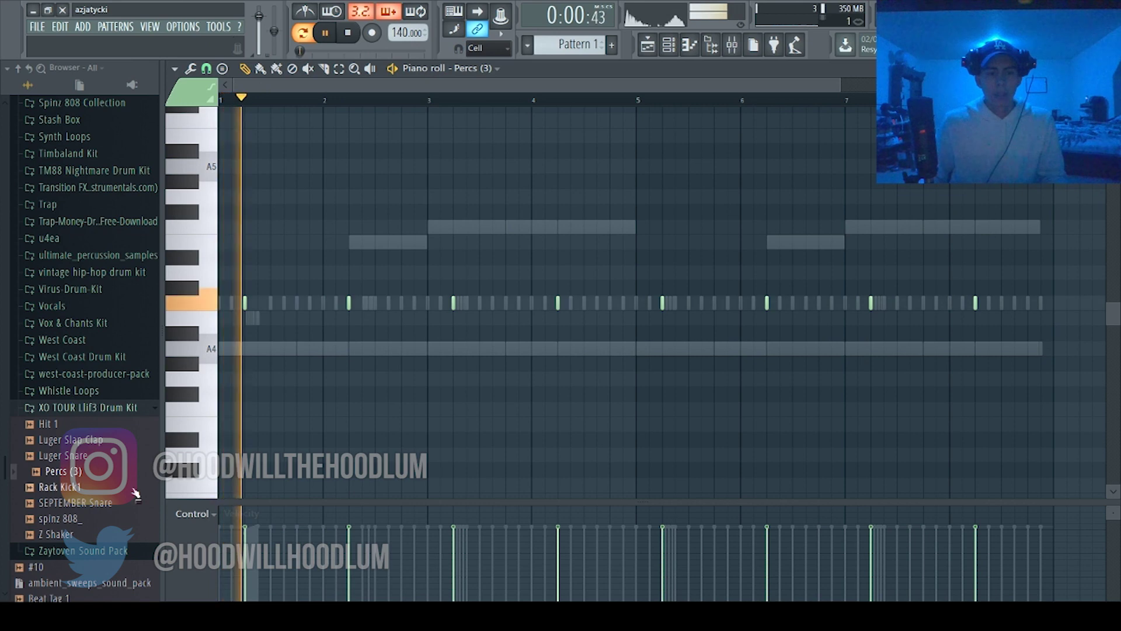
{"action": "key", "text": "space"}
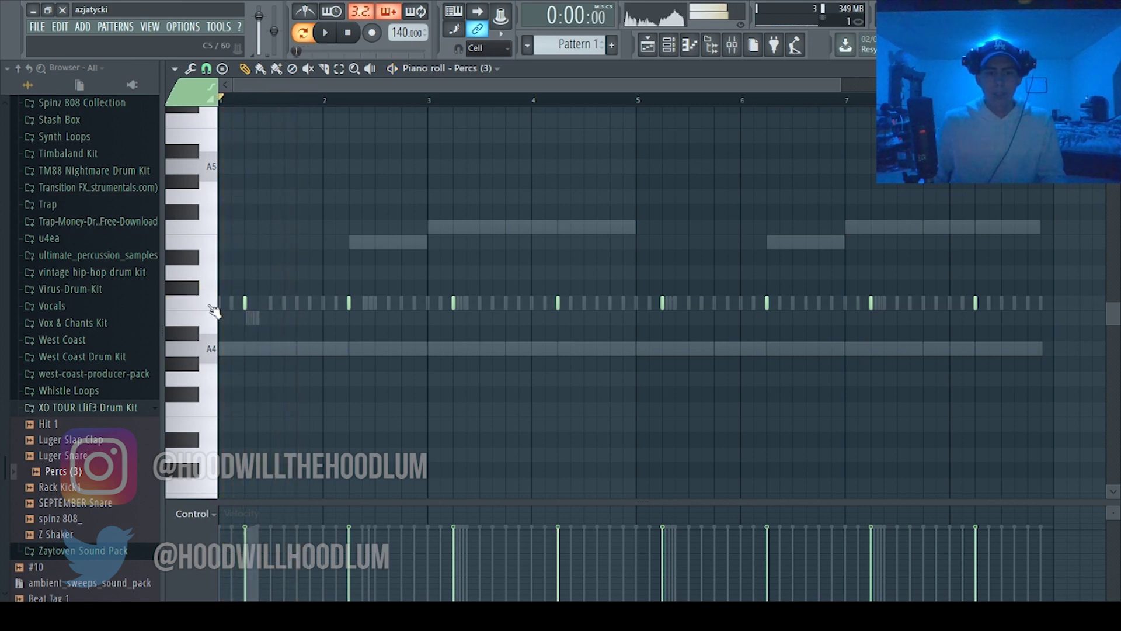
Step: Shift all percs notes to sit just after each downbeat, undoing accidental deletions
{"action": "key", "text": "ctrl+a"}
{"action": "left_click_drag", "start_coordinate": [246, 305], "coordinate": [126, 316]}
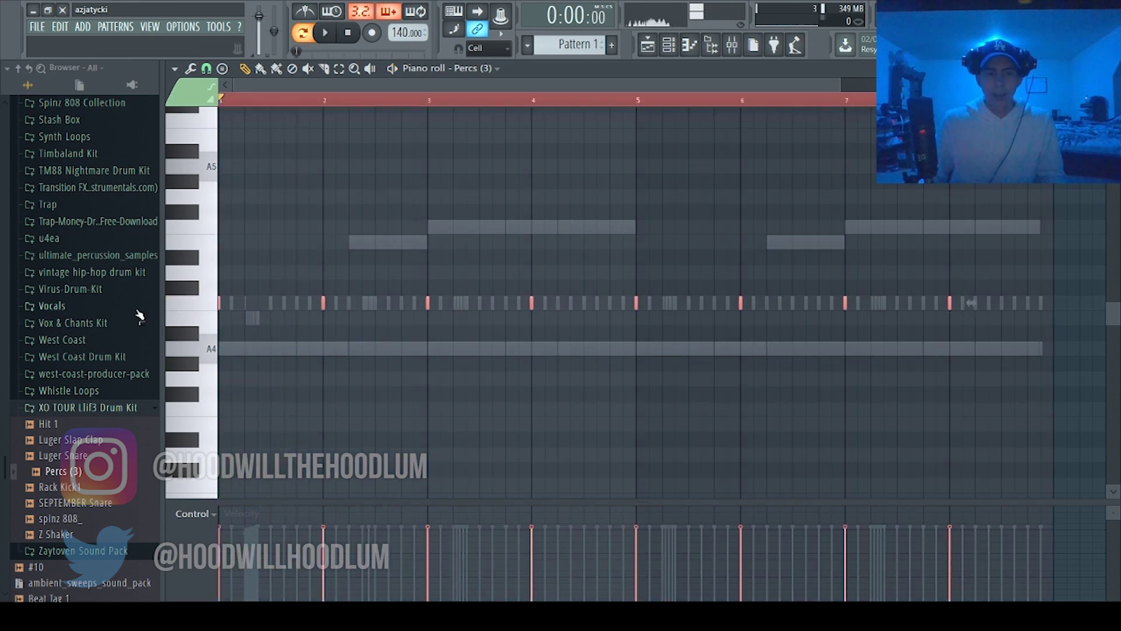
{"action": "key", "text": "space"}
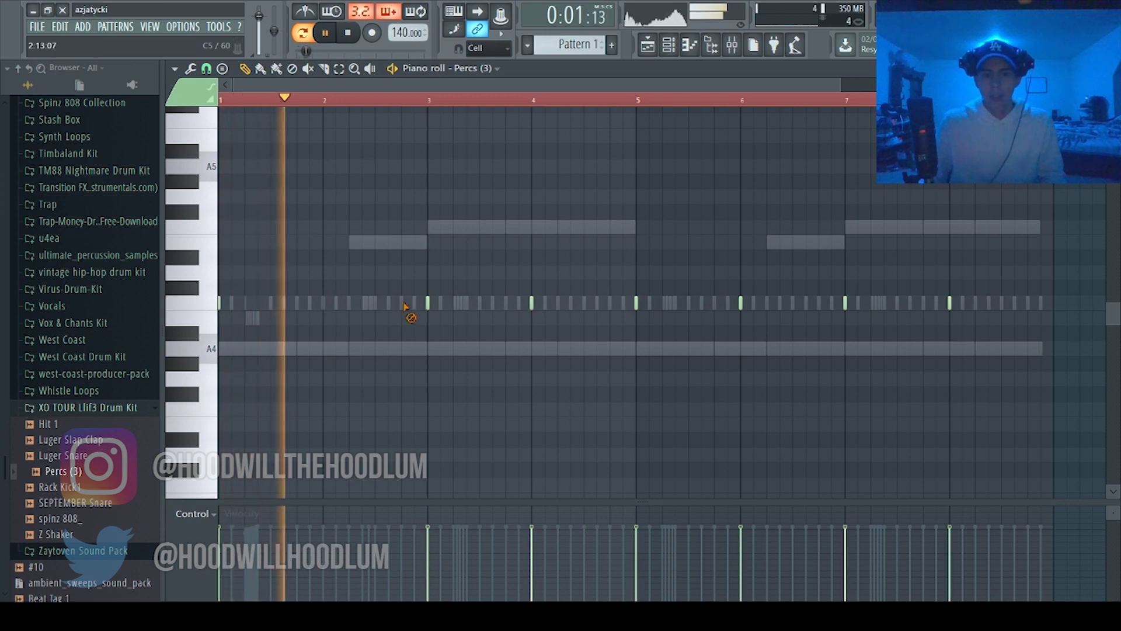
{"action": "right_click", "coordinate": [531, 305]}
{"action": "key", "text": "ctrl+z"}
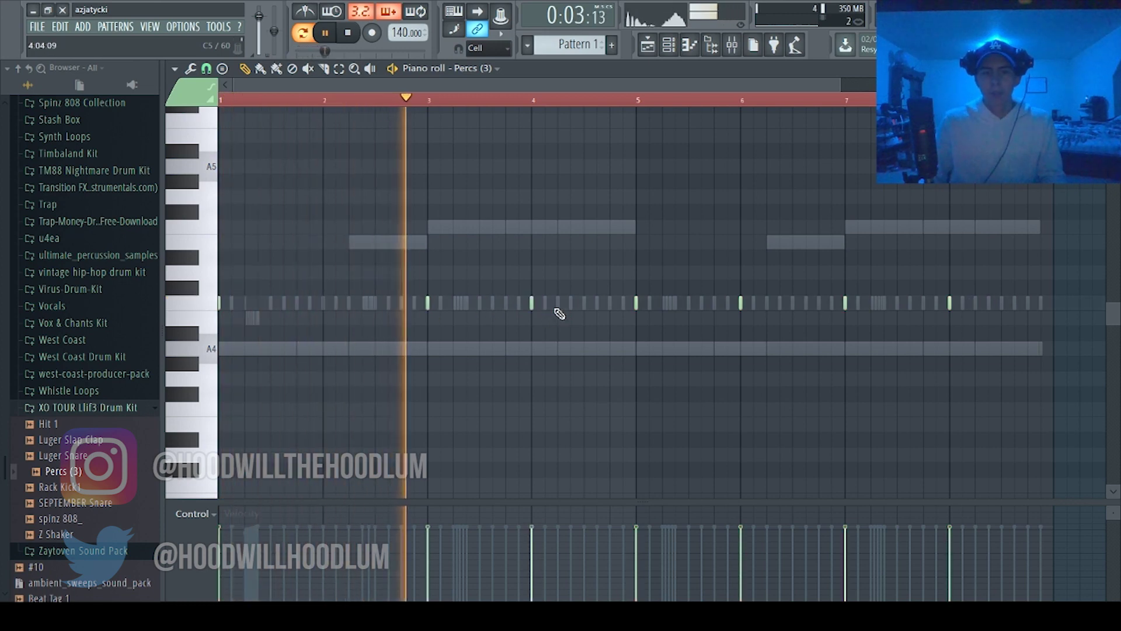
{"action": "key", "text": "ctrl+alt+z"}
{"action": "key", "text": "space"}
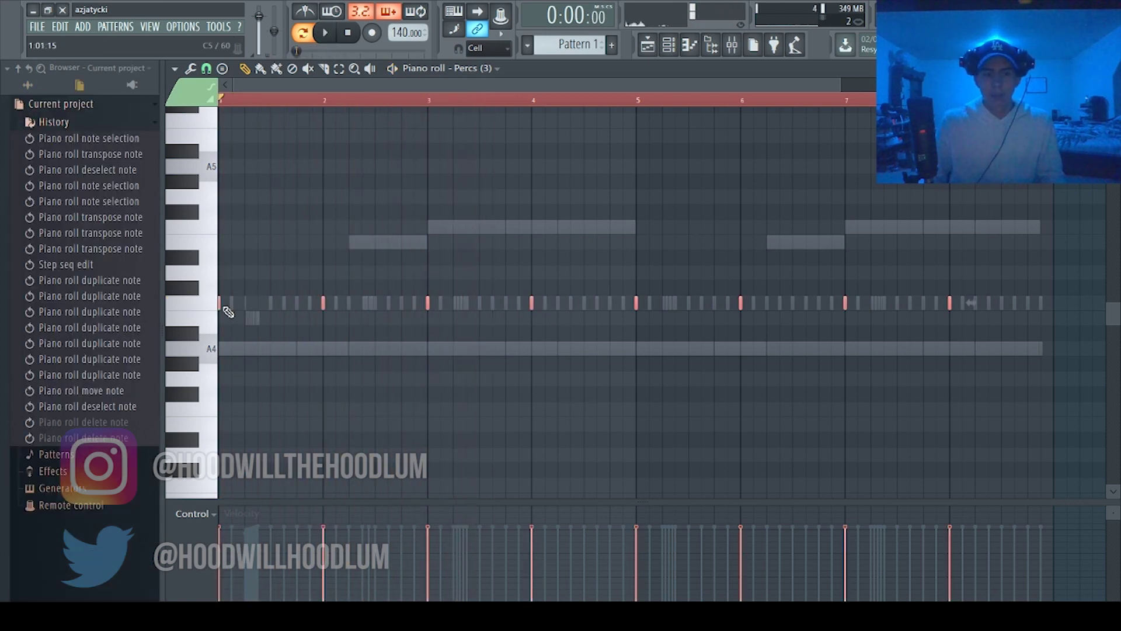
{"action": "left_click_drag", "start_coordinate": [222, 306], "coordinate": [246, 307]}
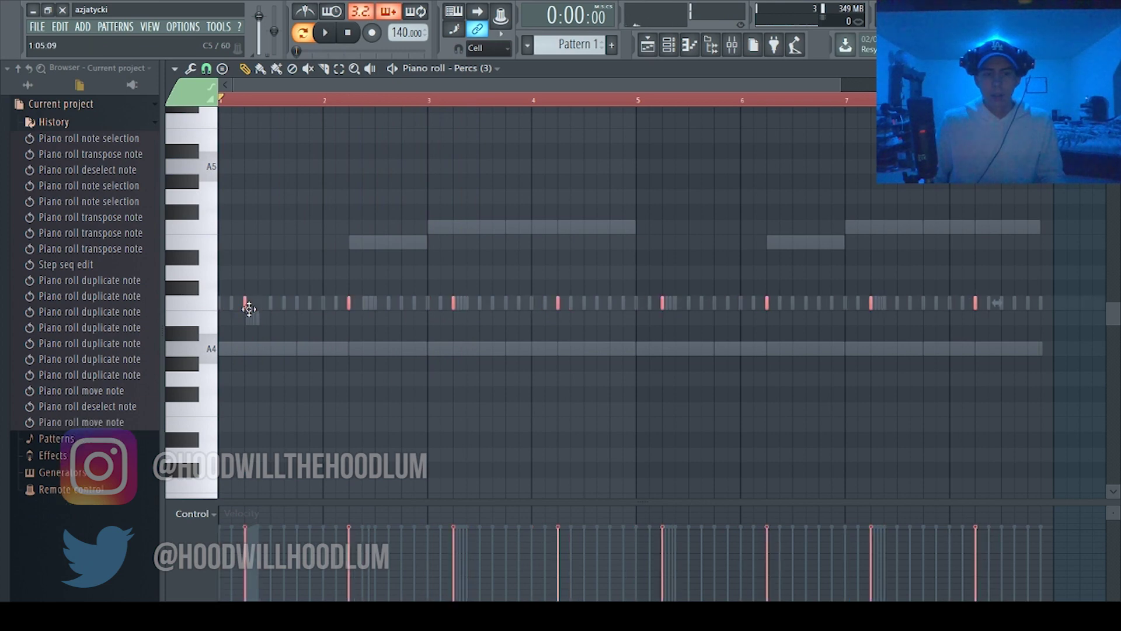
{"action": "left_click", "coordinate": [41, 88]}
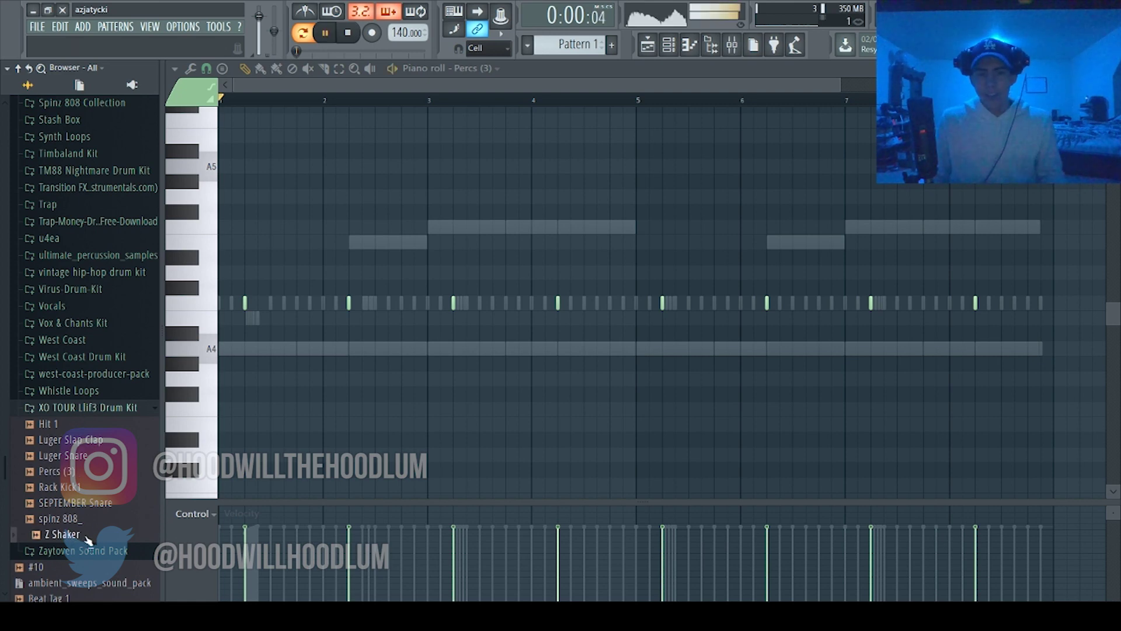
Step: Add Z Shaker as a new channel with one step enabled and open its notes
{"action": "left_click_drag", "start_coordinate": [89, 539], "coordinate": [385, 306]}
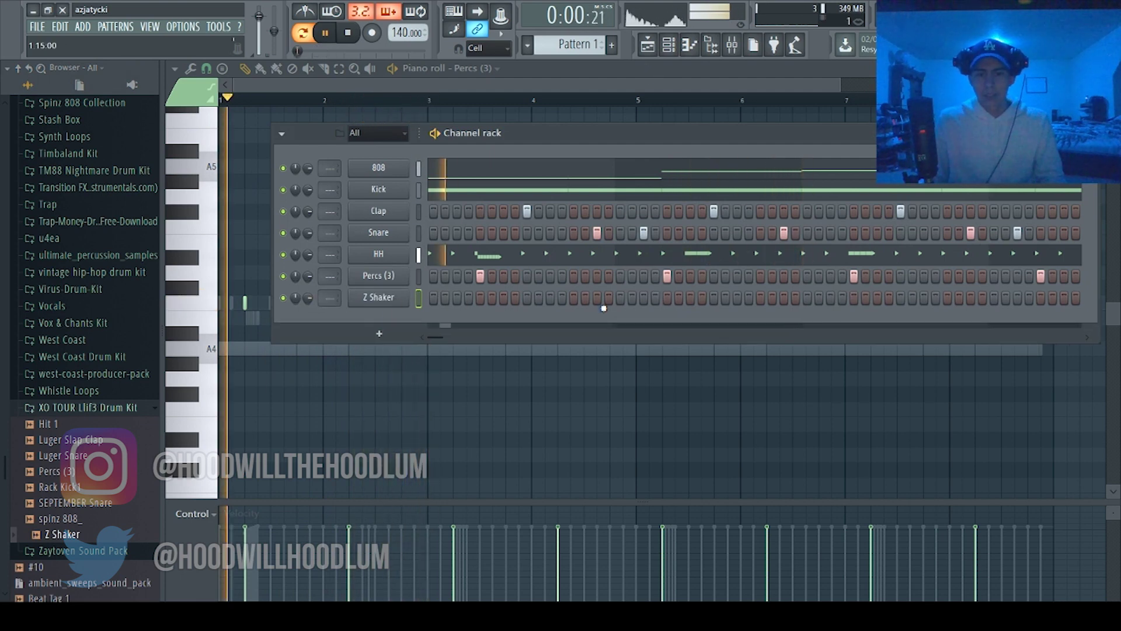
{"action": "left_click", "coordinate": [574, 299]}
{"action": "right_click", "coordinate": [388, 302]}
{"action": "left_click", "coordinate": [488, 323]}
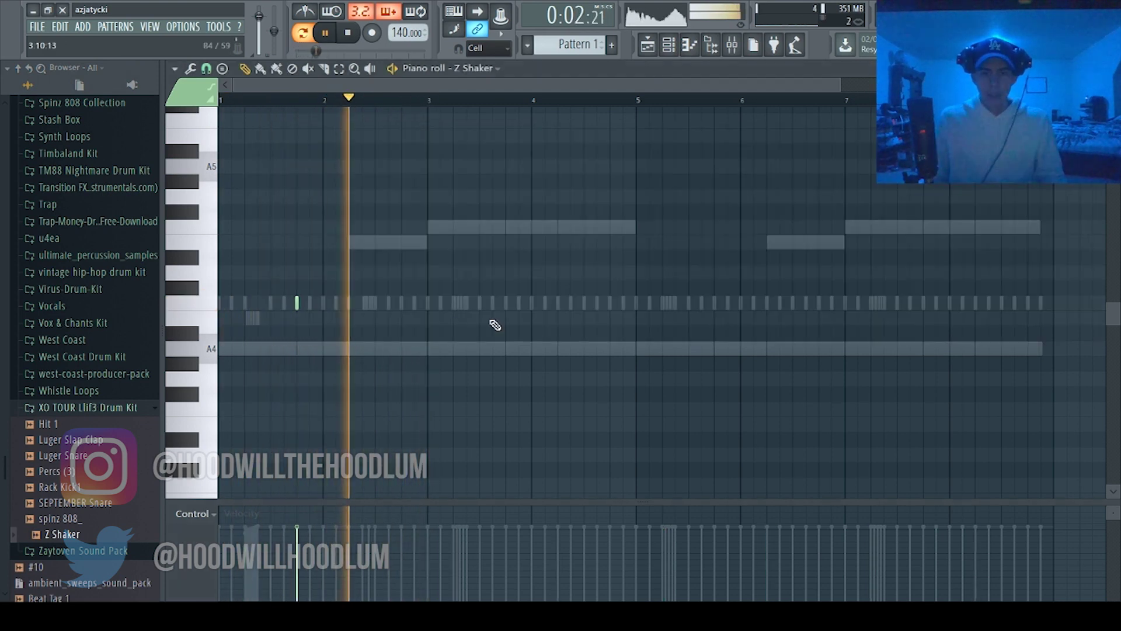
Step: Repeat the two-bar shaker pattern across the loop with Ctrl+B and Ctrl+D
{"action": "left_click_drag", "start_coordinate": [429, 102], "coordinate": [3, 154]}
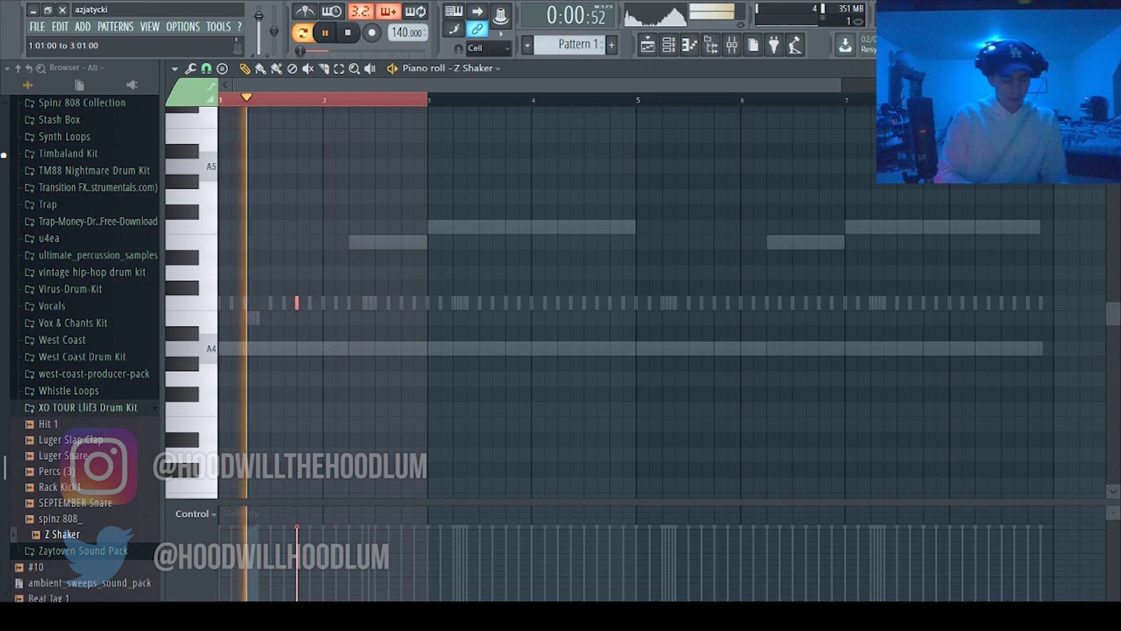
{"action": "key", "text": "ctrl+b"}
{"action": "key", "text": "ctrl+b"}
{"action": "key", "text": "ctrl+b"}
{"action": "key", "text": "ctrl+d"}
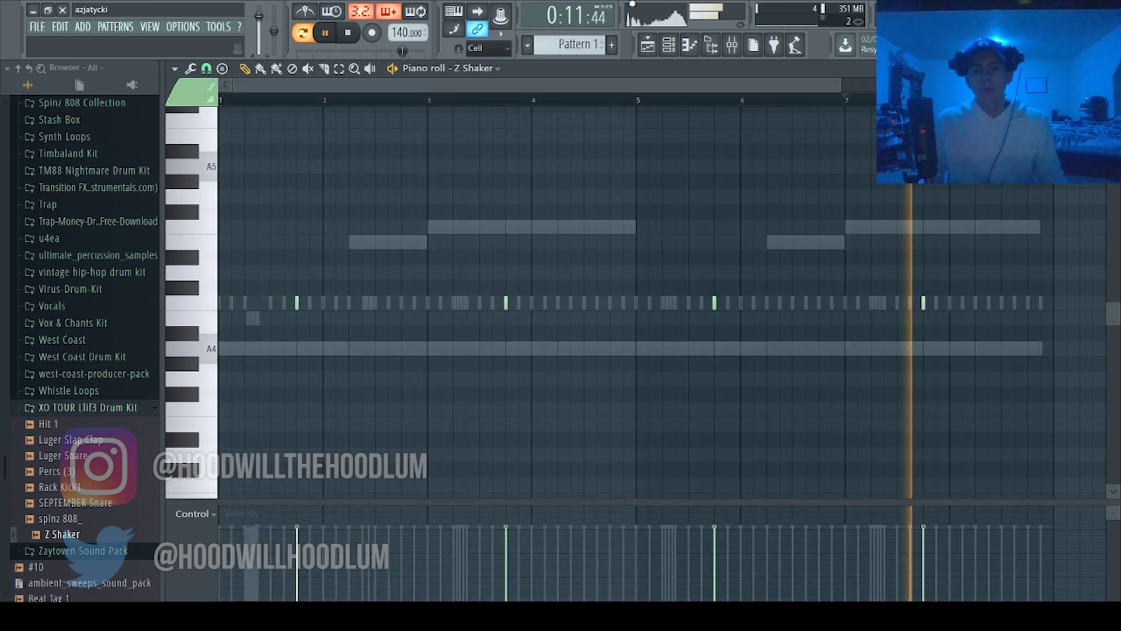
{"action": "key", "text": "F6"}
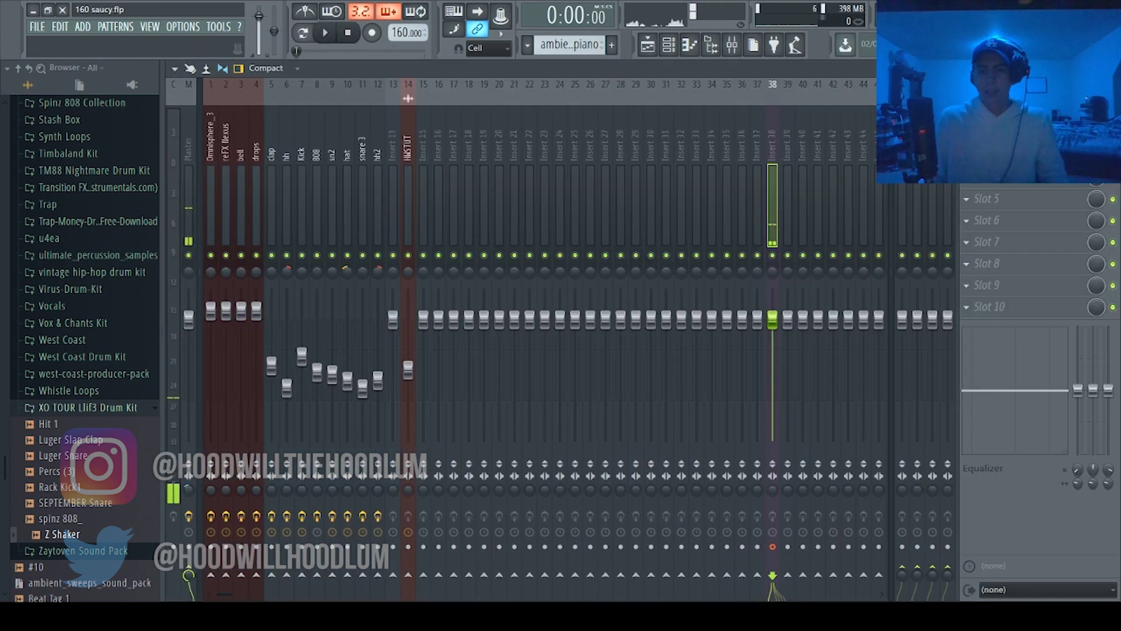
Step: Show 160 saucy's playlist maximized, zoomed out, with track rows shrunk to fit
{"action": "left_click", "coordinate": [1083, 68]}
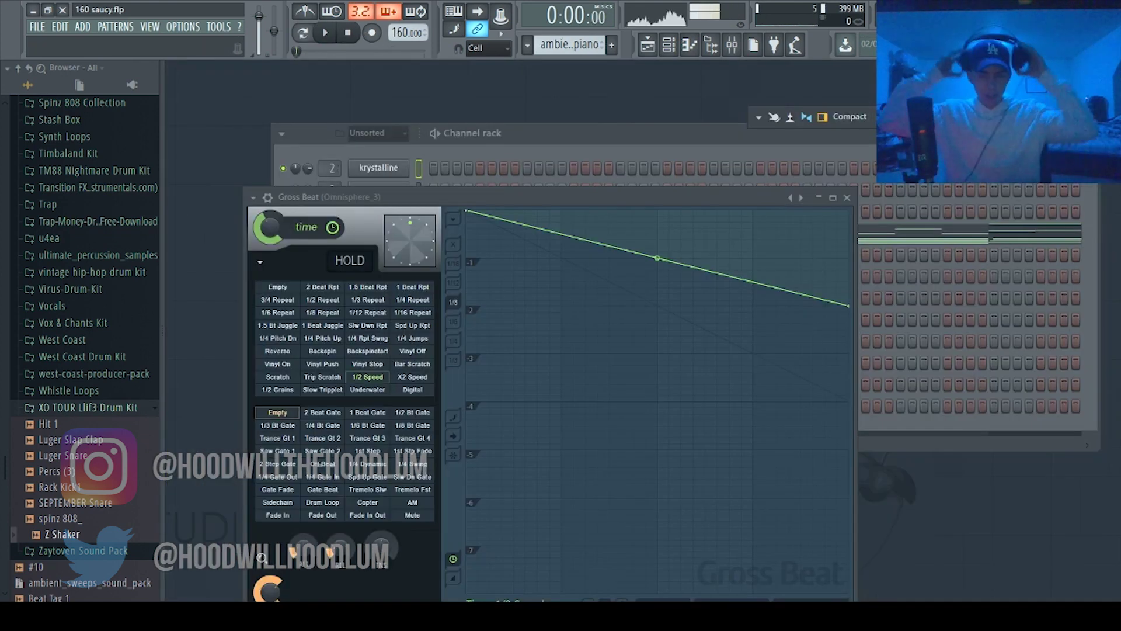
{"action": "left_click", "coordinate": [653, 52]}
{"action": "left_click", "coordinate": [672, 52]}
{"action": "left_click", "coordinate": [671, 51]}
{"action": "left_click", "coordinate": [653, 53]}
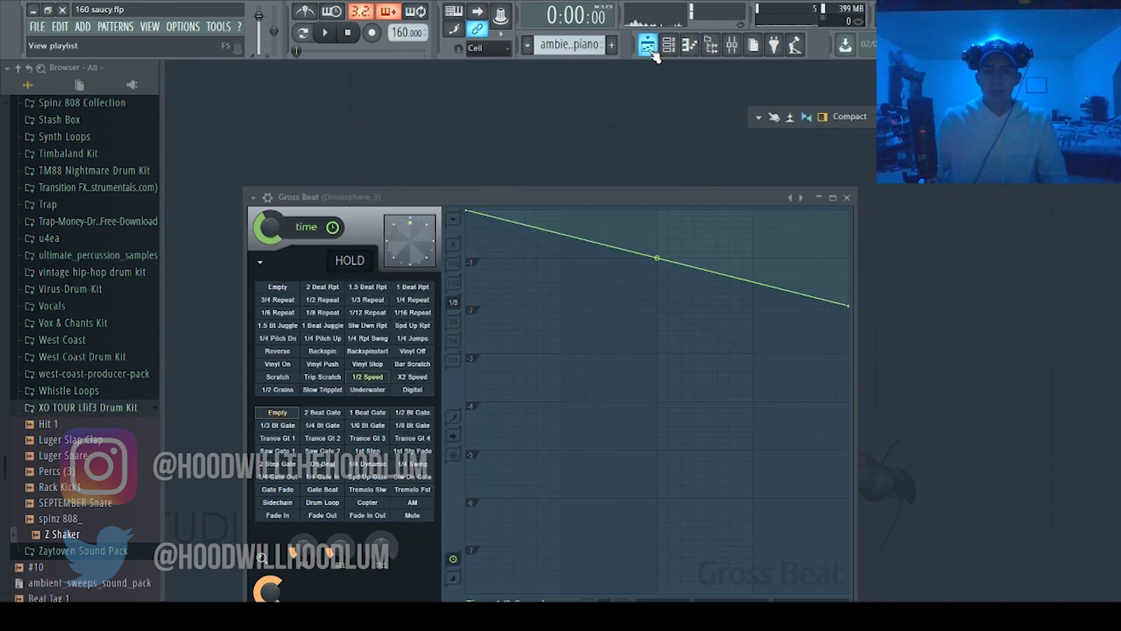
{"action": "left_click", "coordinate": [655, 53]}
{"action": "left_click", "coordinate": [854, 126]}
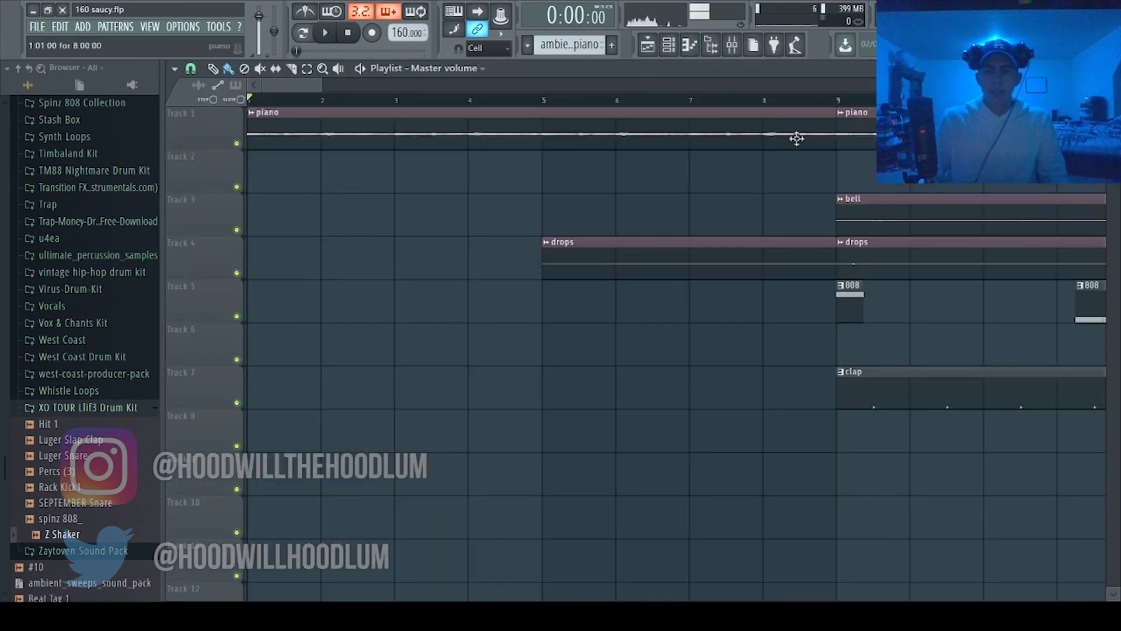
{"action": "left_click_drag", "start_coordinate": [323, 91], "coordinate": [1093, 91]}
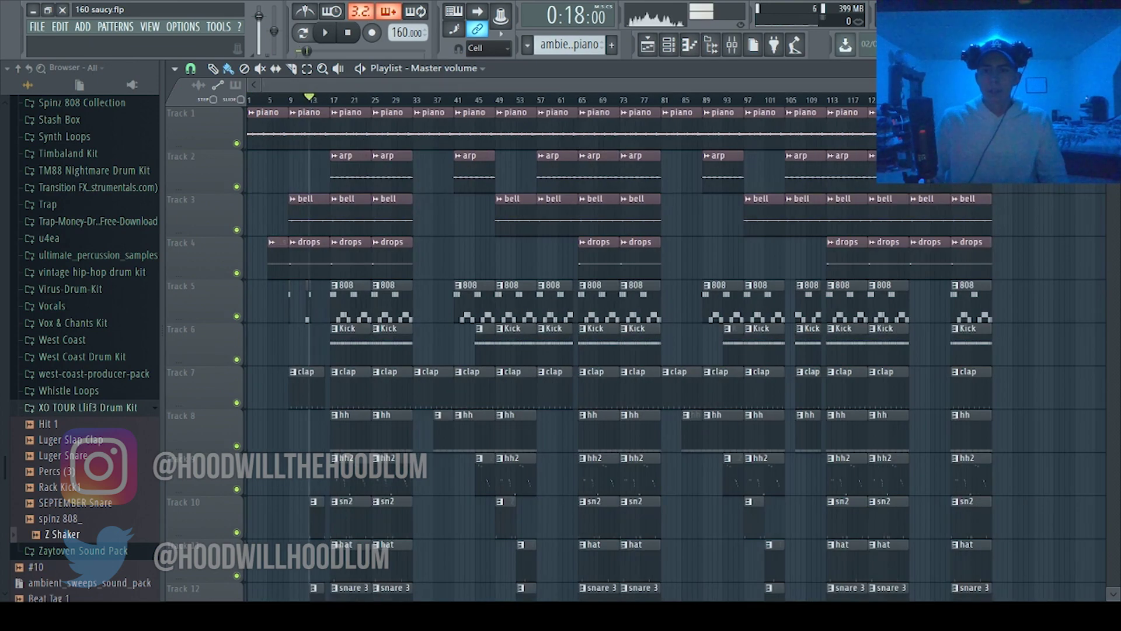
{"action": "left_click_drag", "start_coordinate": [1093, 87], "coordinate": [774, 86]}
{"action": "left_click_drag", "start_coordinate": [1113, 100], "coordinate": [1113, 73]}
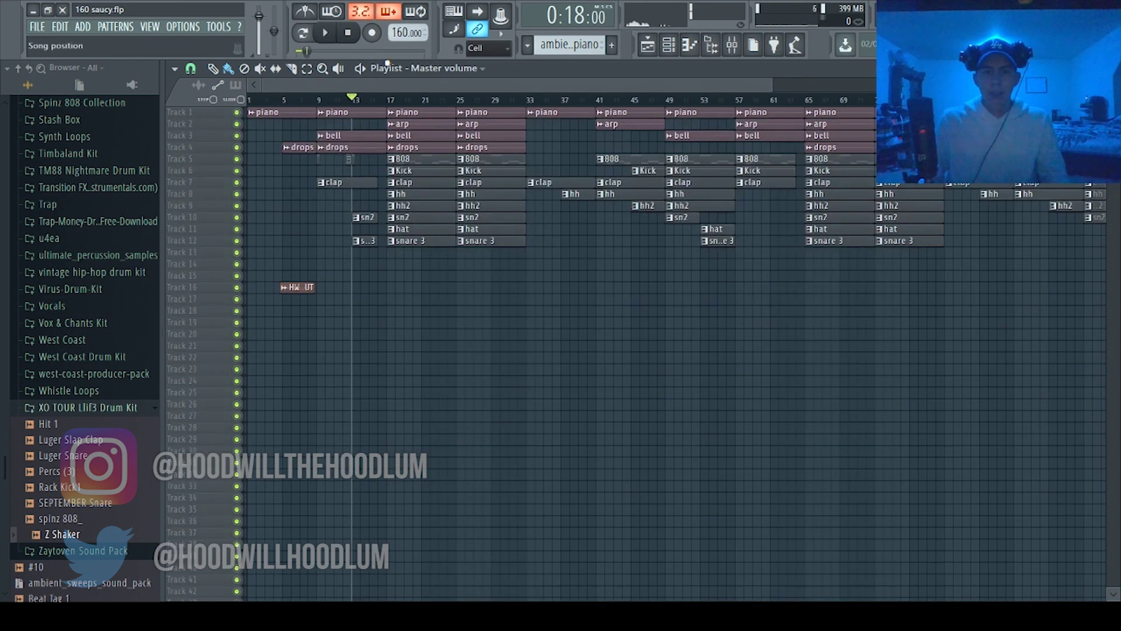
Step: Play the beat, watch the Master channel levels in the mixer, then stop
{"action": "key", "text": "space"}
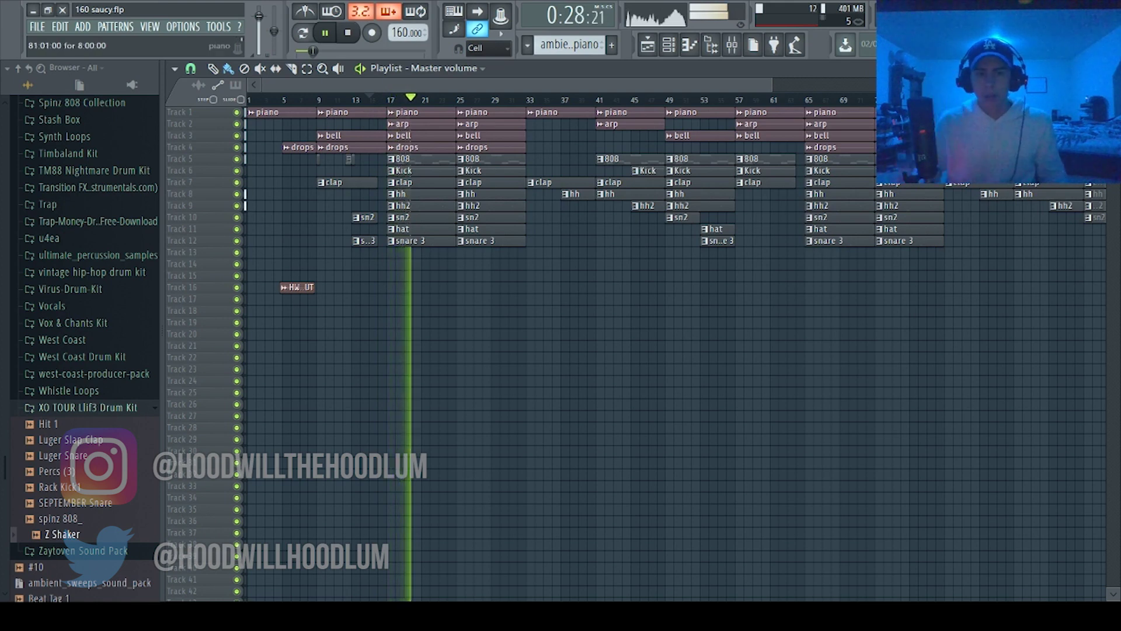
{"action": "left_click", "coordinate": [18, 68]}
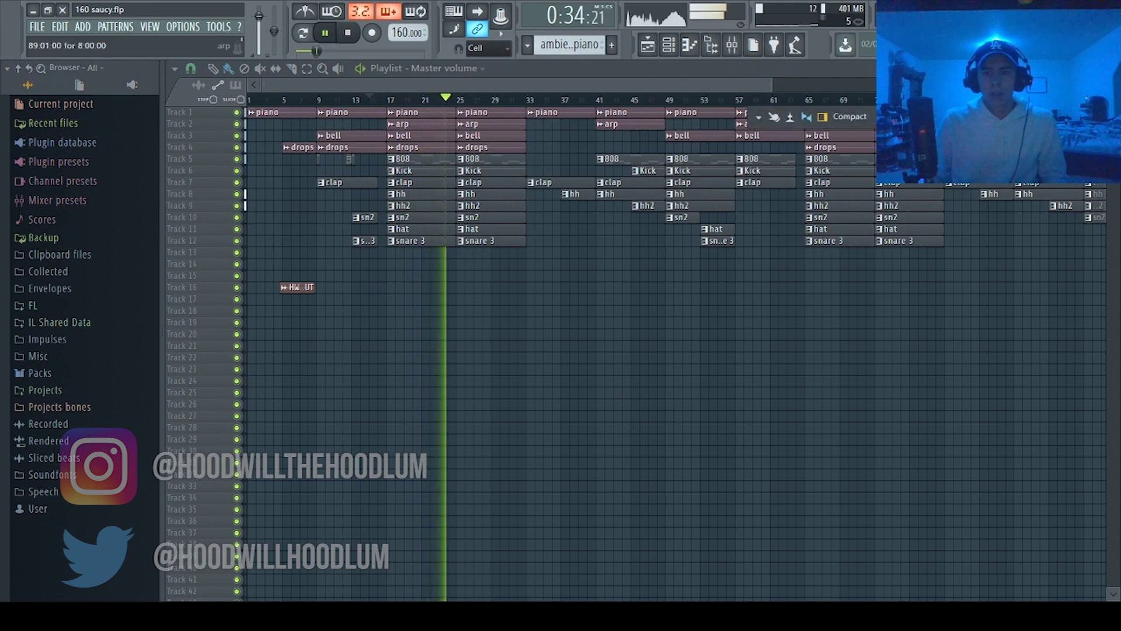
{"action": "key", "text": "F9"}
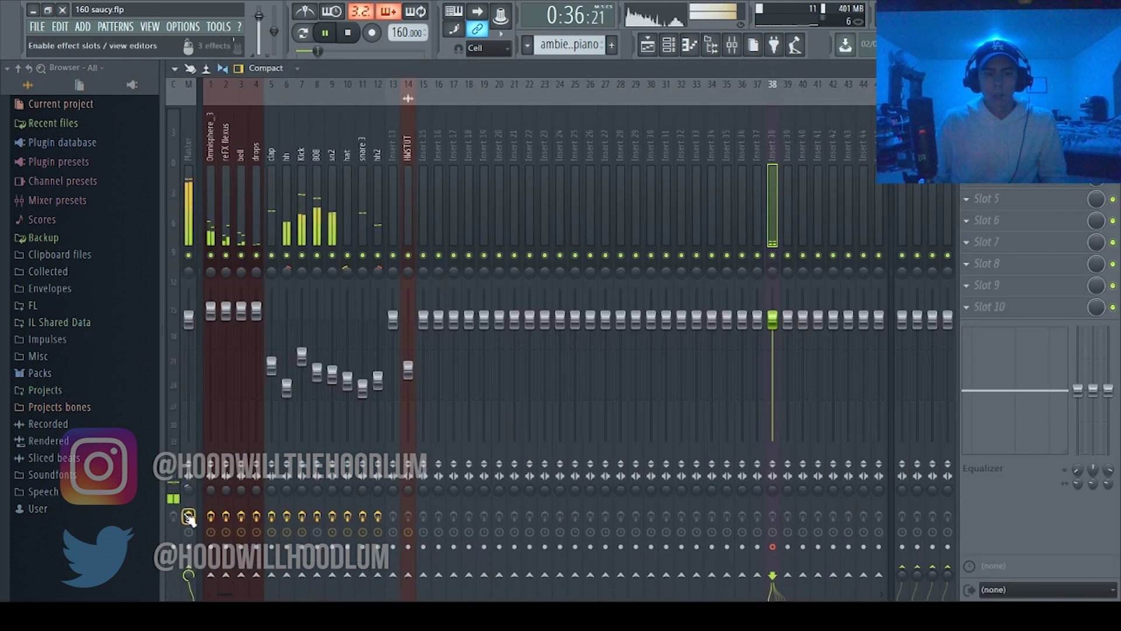
{"action": "left_click", "coordinate": [197, 221]}
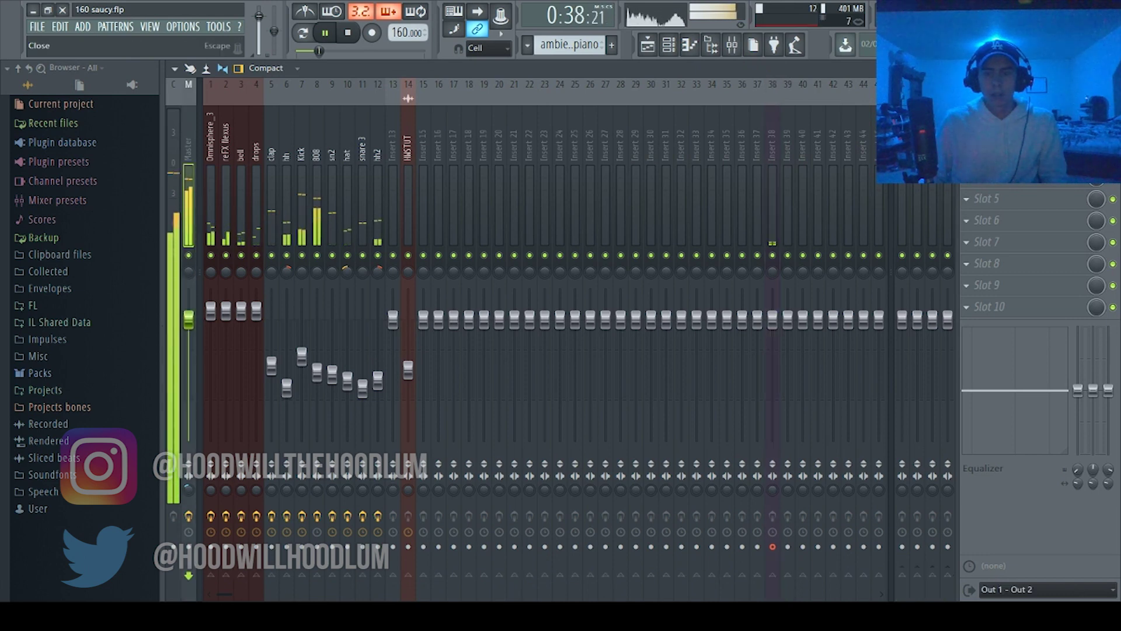
{"action": "left_click", "coordinate": [1112, 68]}
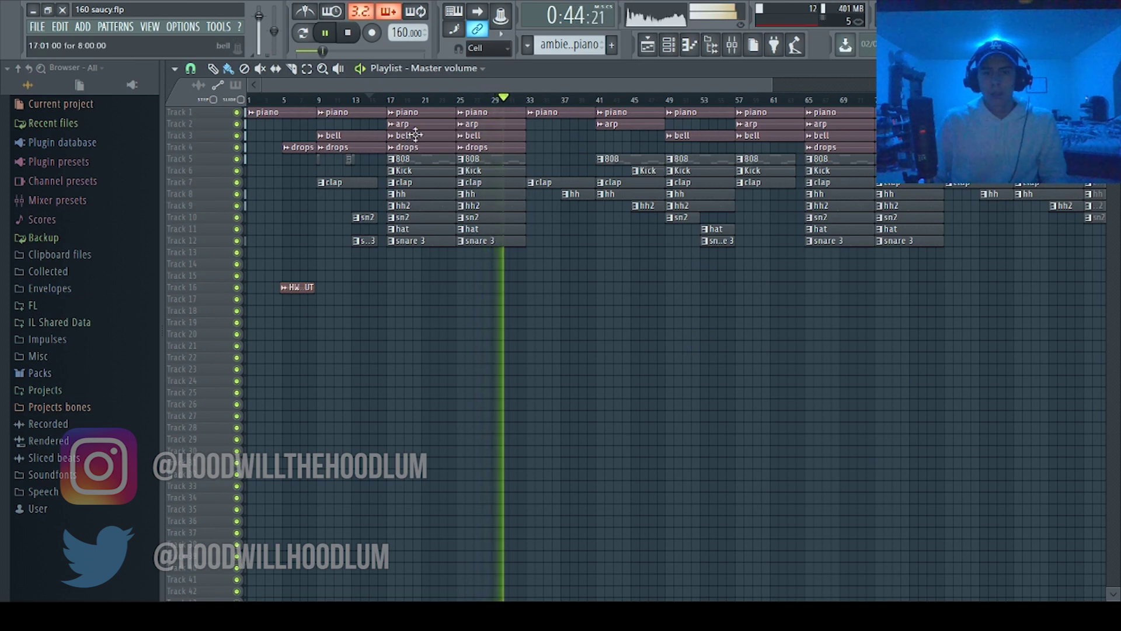
{"action": "left_click", "coordinate": [349, 35]}
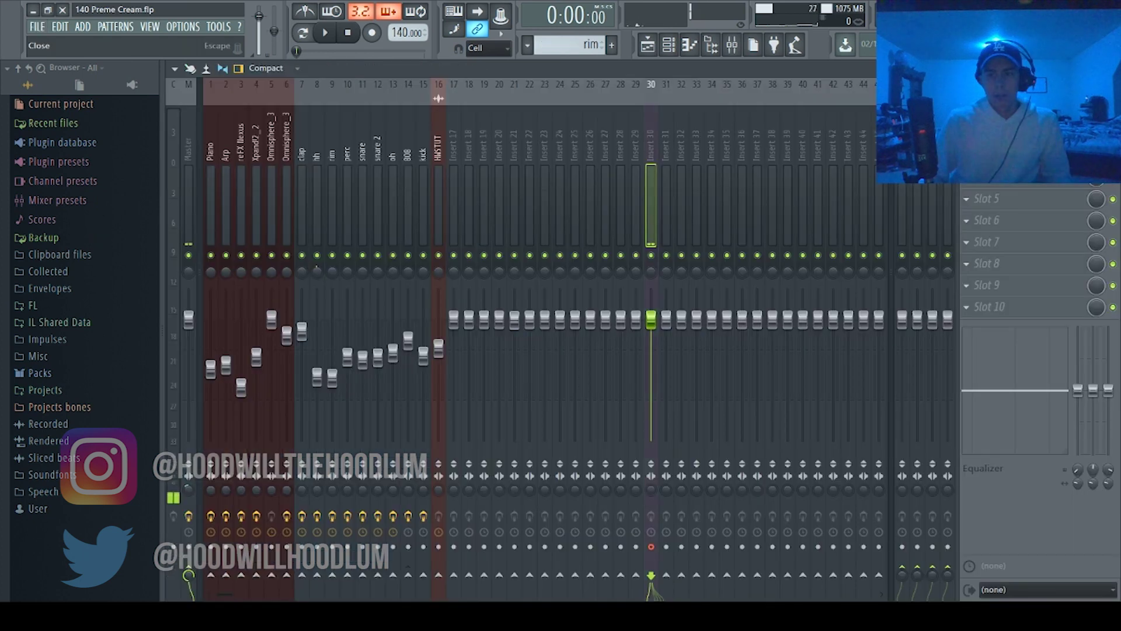
Step: Close the mixer and play the 140 Preme Cream arrangement, zooming into the playlist
{"action": "key", "text": "Escape"}
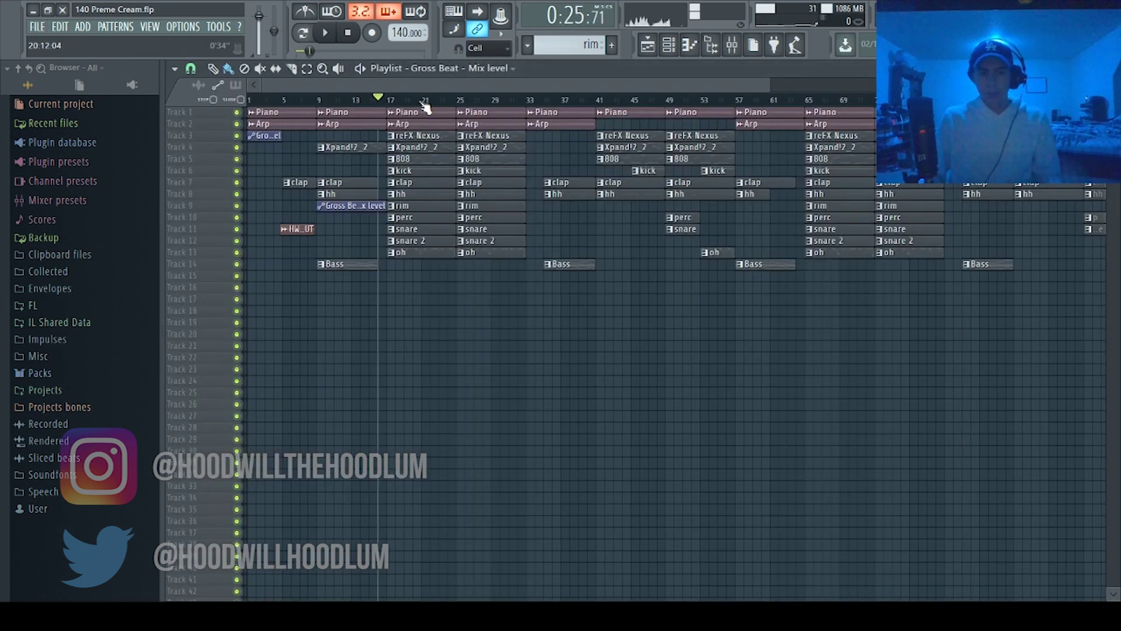
{"action": "key", "text": "space"}
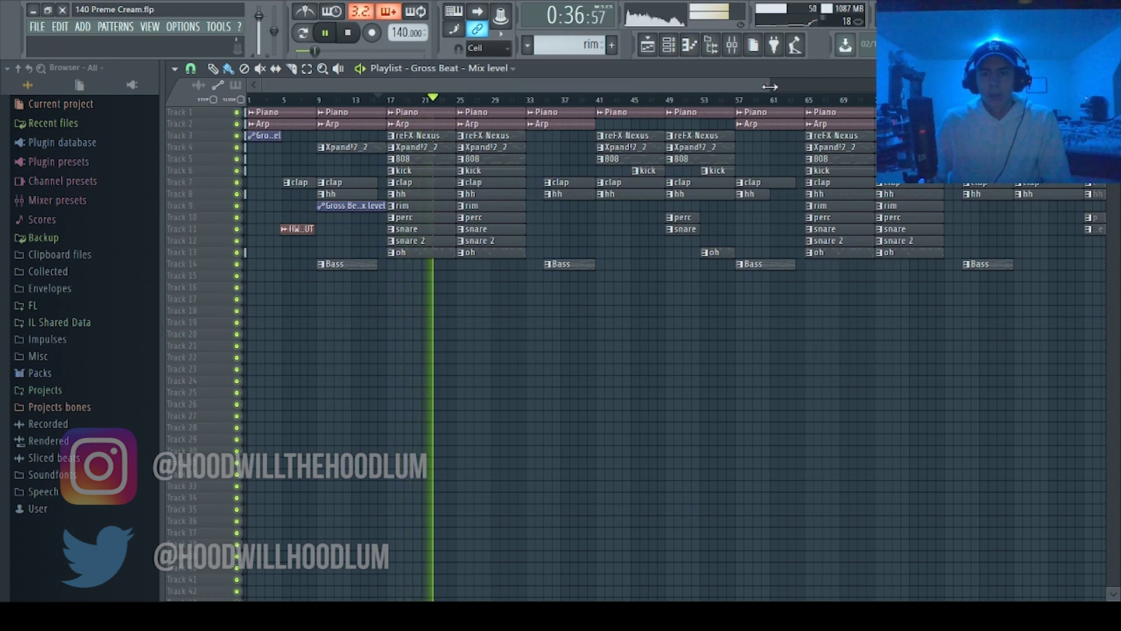
{"action": "scroll", "coordinate": [456, 155], "scroll_direction": "up", "scroll_amount": 4}
{"action": "scroll", "coordinate": [450, 153], "scroll_direction": "up", "scroll_amount": 2}
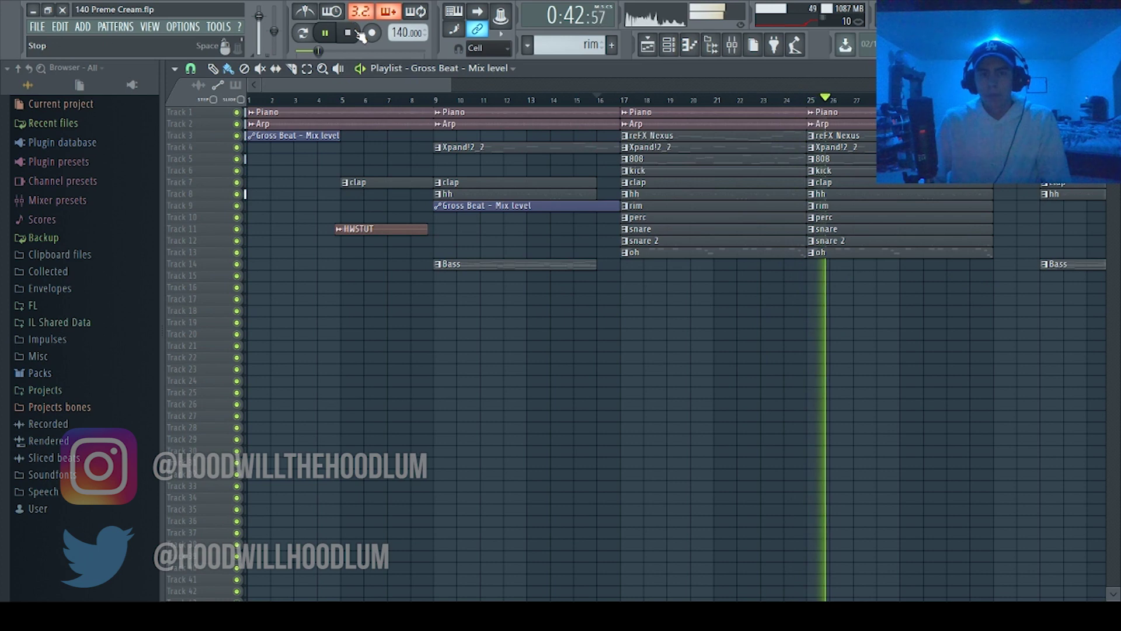
Step: Stop playback, move the song position to bar 17, and browse the playlist tracks
{"action": "key", "text": "space"}
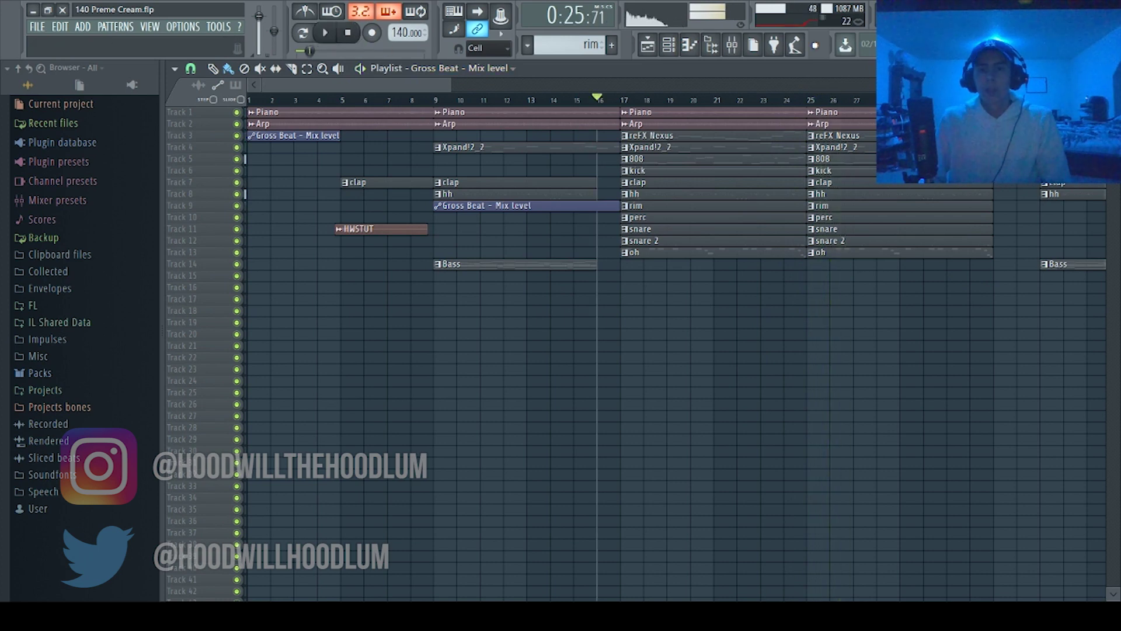
{"action": "left_click", "coordinate": [688, 47]}
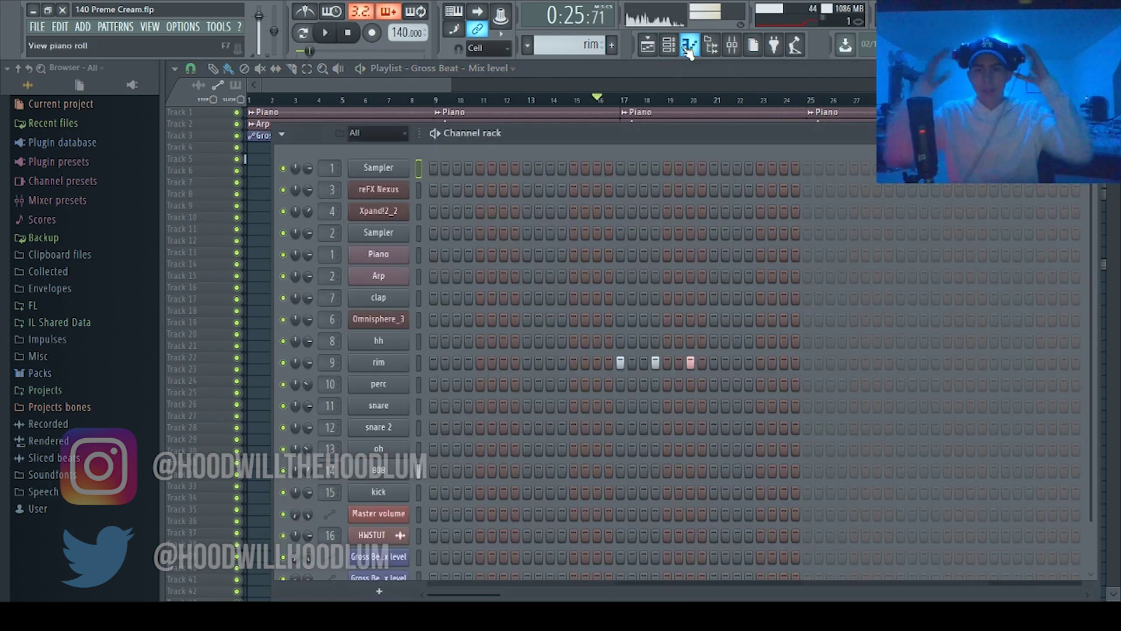
{"action": "left_click", "coordinate": [648, 45]}
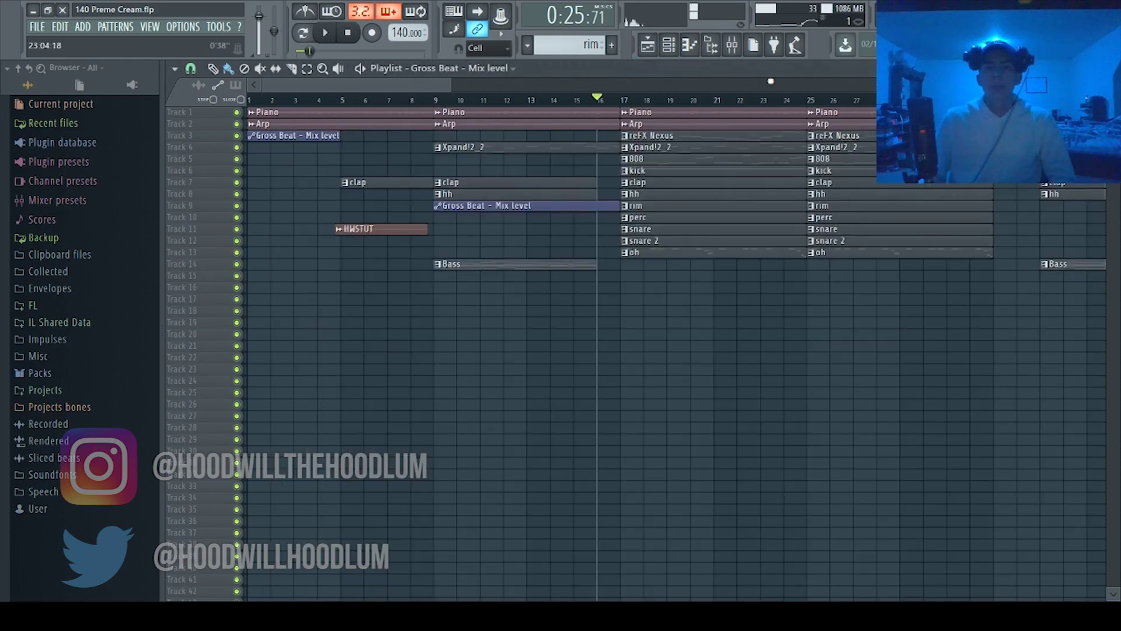
{"action": "left_click", "coordinate": [629, 99]}
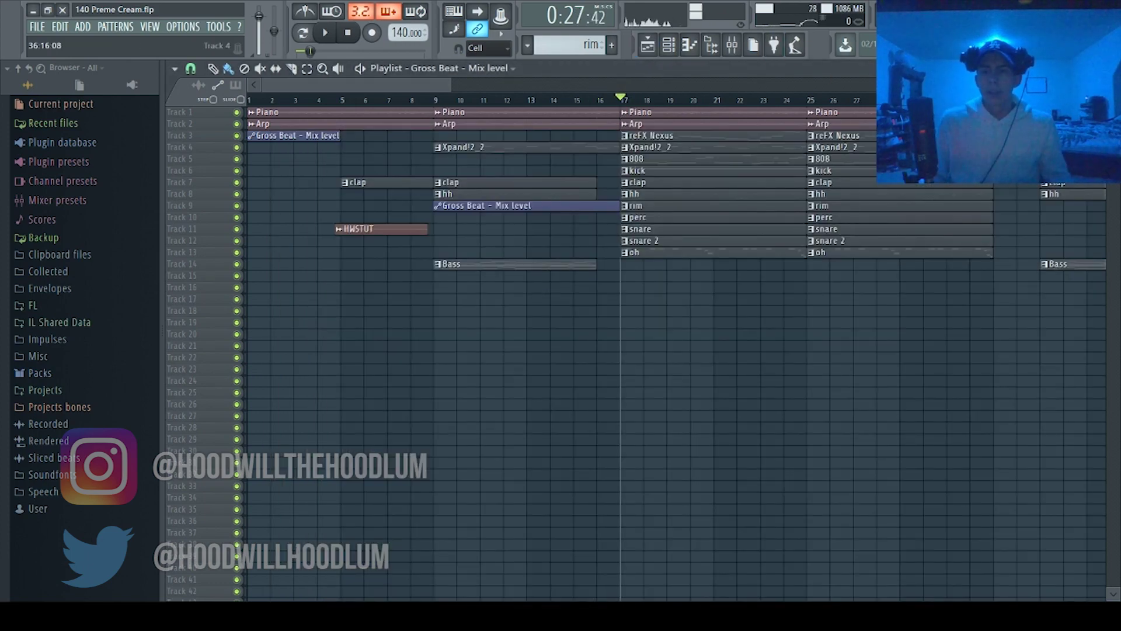
{"action": "left_click_drag", "start_coordinate": [1112, 87], "coordinate": [1113, 116]}
{"action": "scroll", "coordinate": [742, 205], "scroll_direction": "down", "scroll_amount": 6}
{"action": "scroll", "coordinate": [724, 268], "scroll_direction": "up", "scroll_amount": 3}
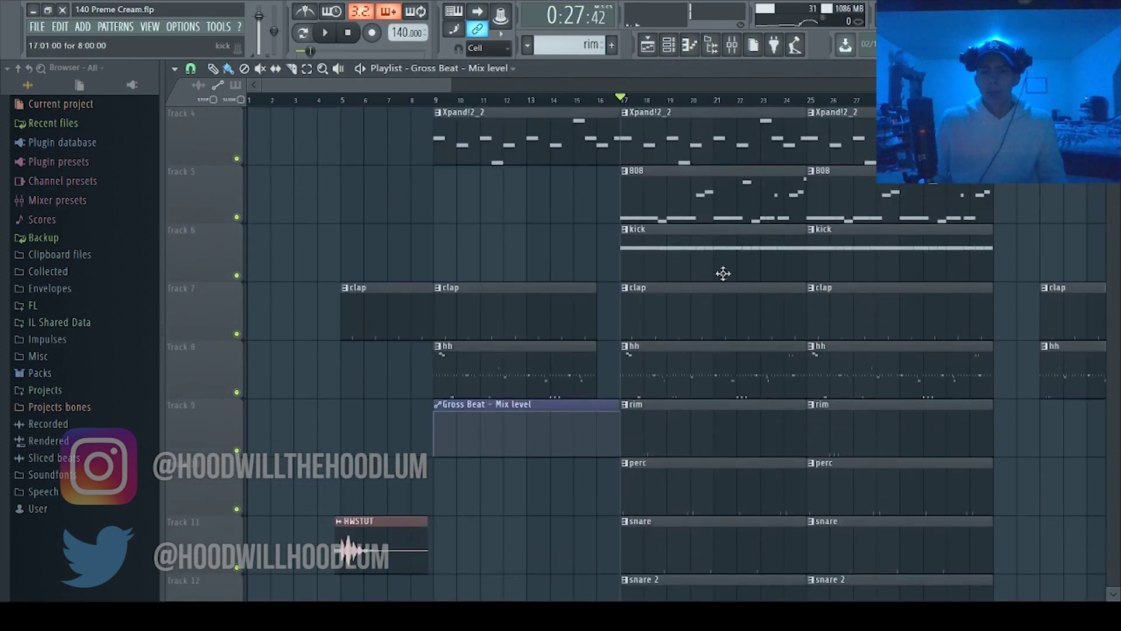
{"action": "scroll", "coordinate": [708, 372], "scroll_direction": "down", "scroll_amount": 3}
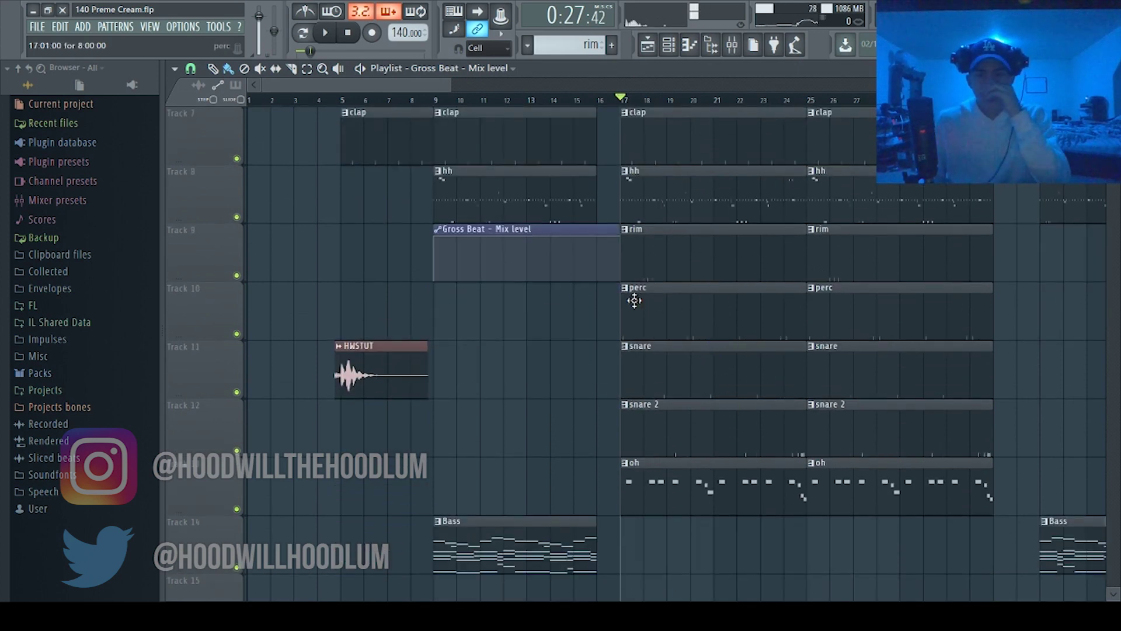
Step: Open the snare 2 roll pattern in the piano roll and play it
{"action": "left_click", "coordinate": [711, 45]}
{"action": "left_click", "coordinate": [659, 52]}
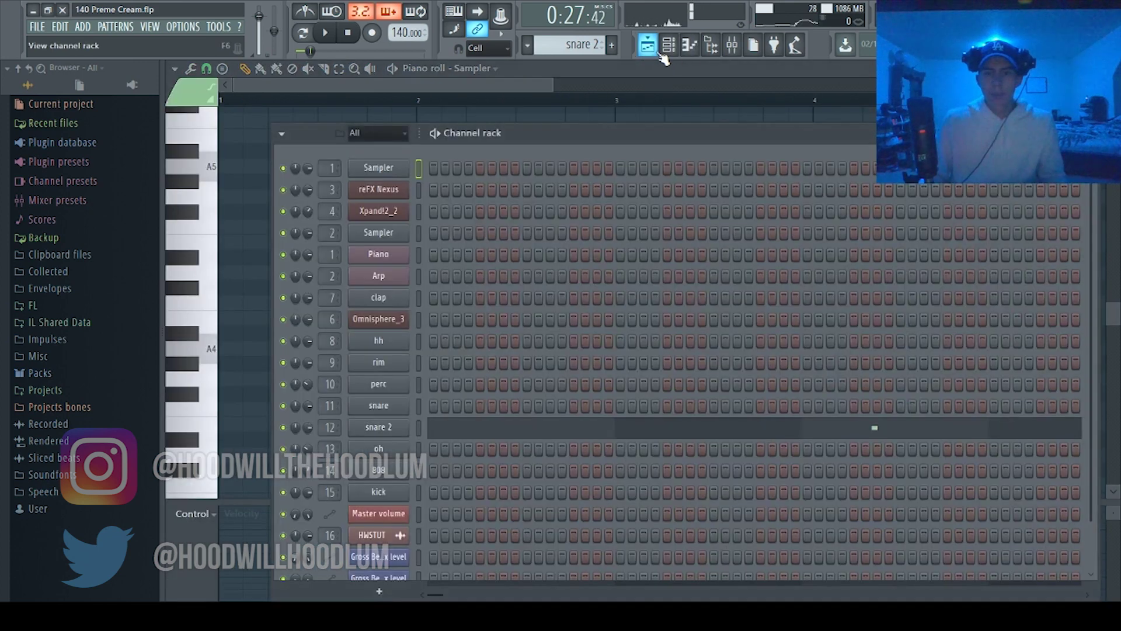
{"action": "left_click", "coordinate": [801, 437]}
{"action": "left_click_drag", "start_coordinate": [553, 87], "coordinate": [1101, 87]}
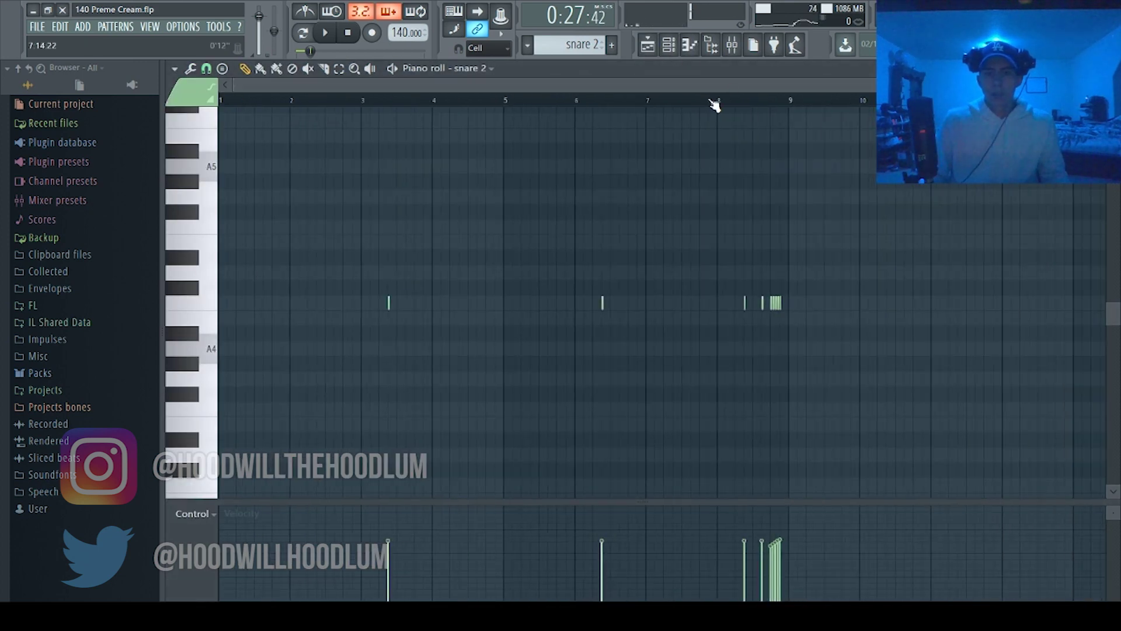
{"action": "left_click", "coordinate": [740, 106]}
{"action": "key", "text": "space"}
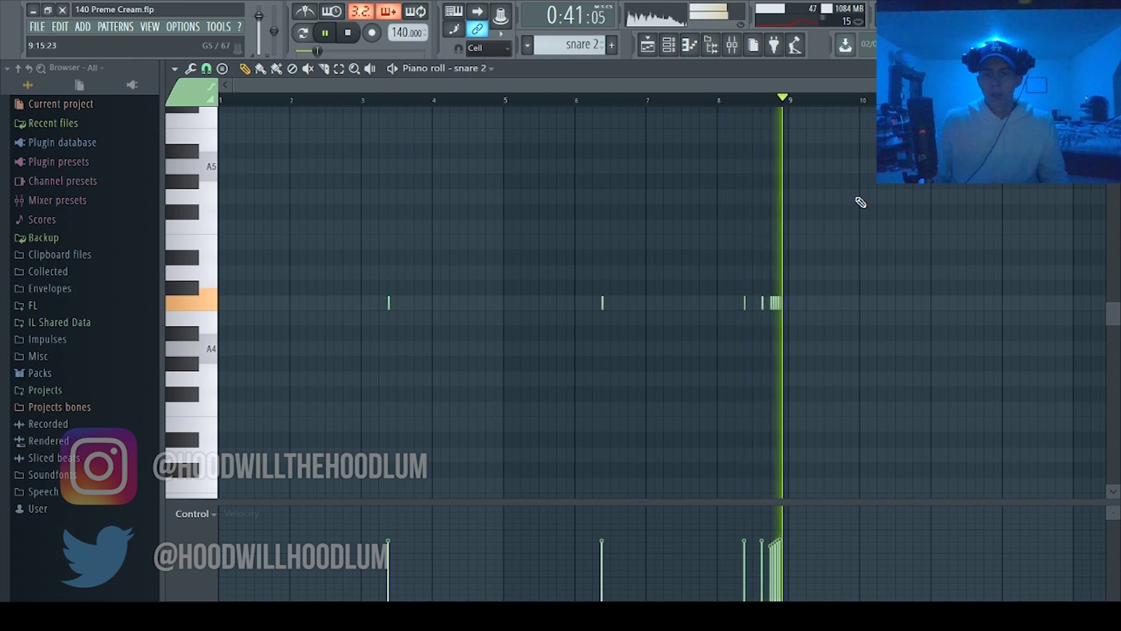
{"action": "key", "text": "space"}
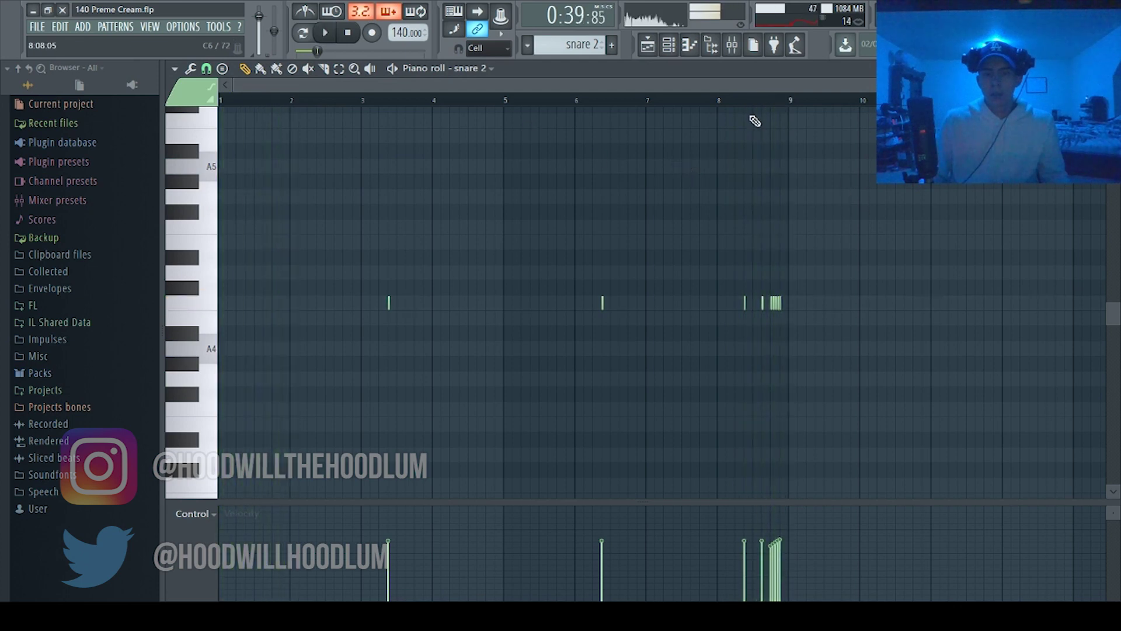
Step: Play the Preme Cream arrangement from bar 5
{"action": "left_click", "coordinate": [647, 45]}
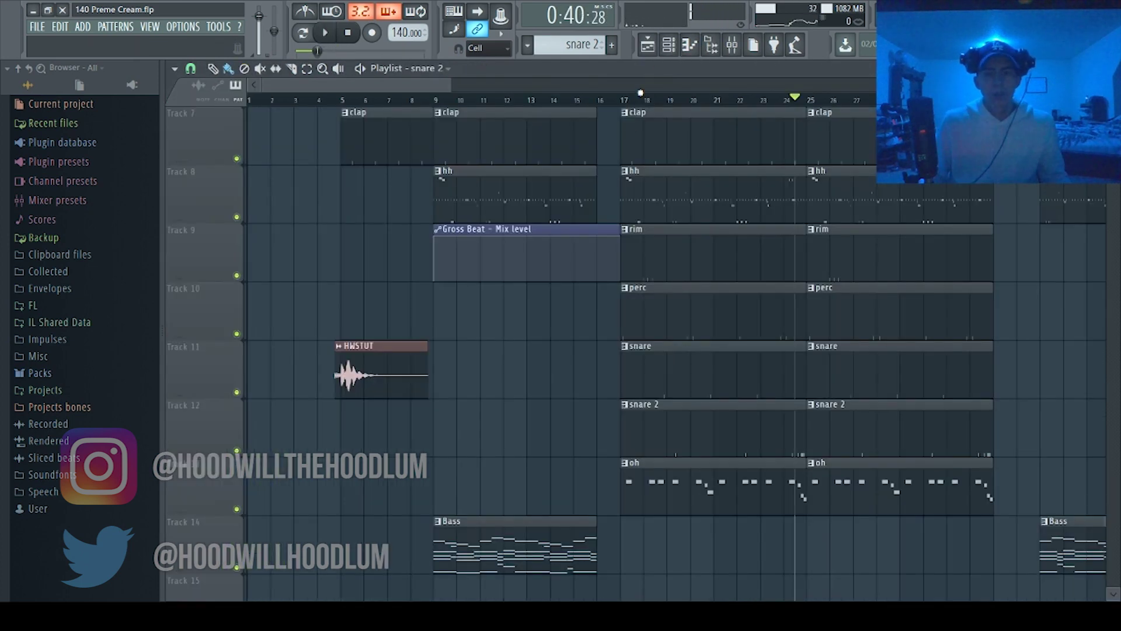
{"action": "left_click", "coordinate": [349, 107]}
{"action": "key", "text": "space"}
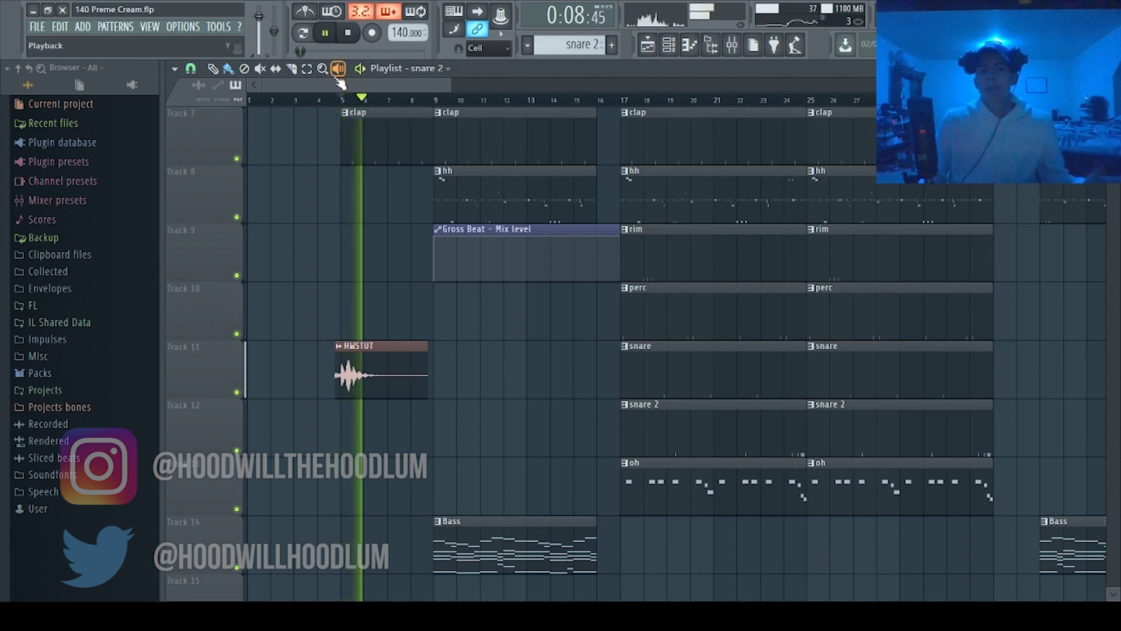
Step: Stop playback and zoom the playlist out to show the full song past bar 121
{"action": "left_click", "coordinate": [350, 32]}
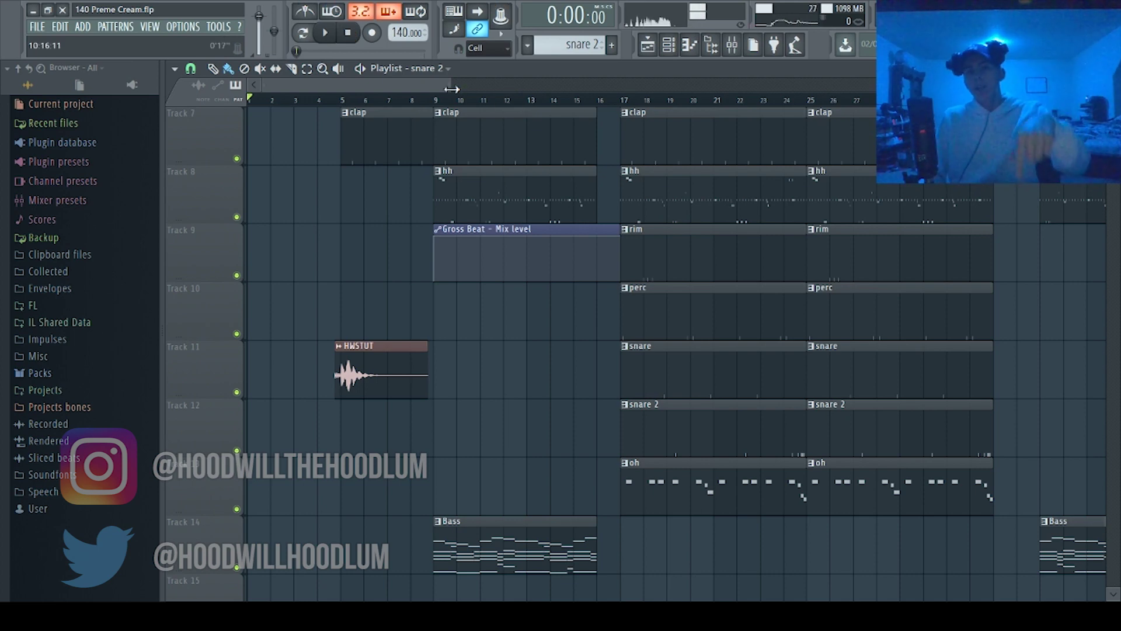
{"action": "left_click_drag", "start_coordinate": [452, 90], "coordinate": [1095, 90]}
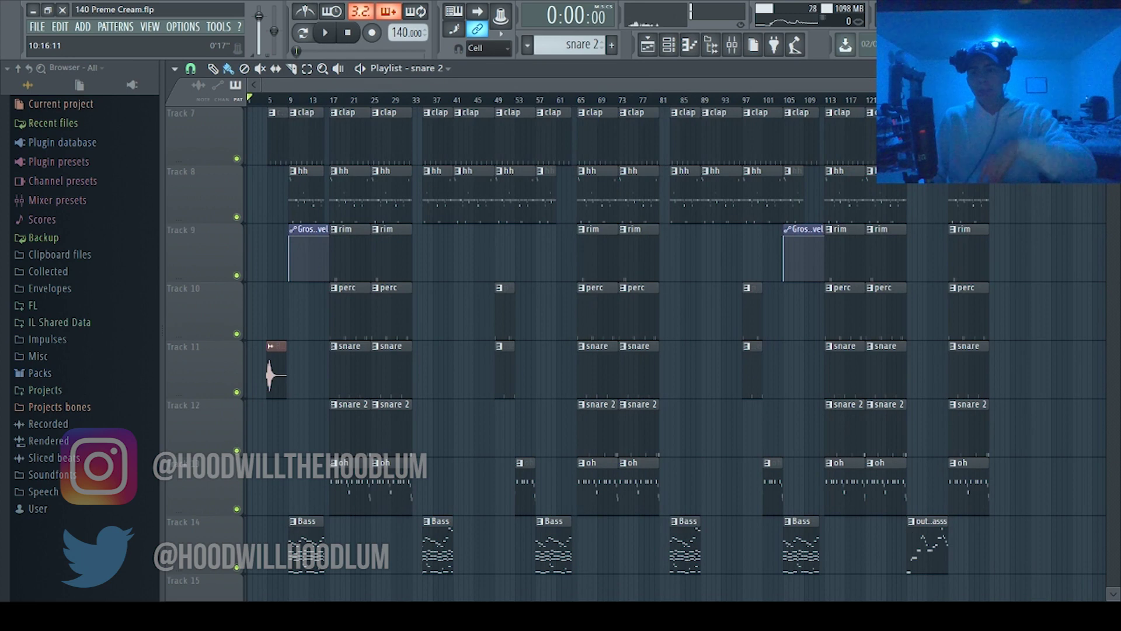